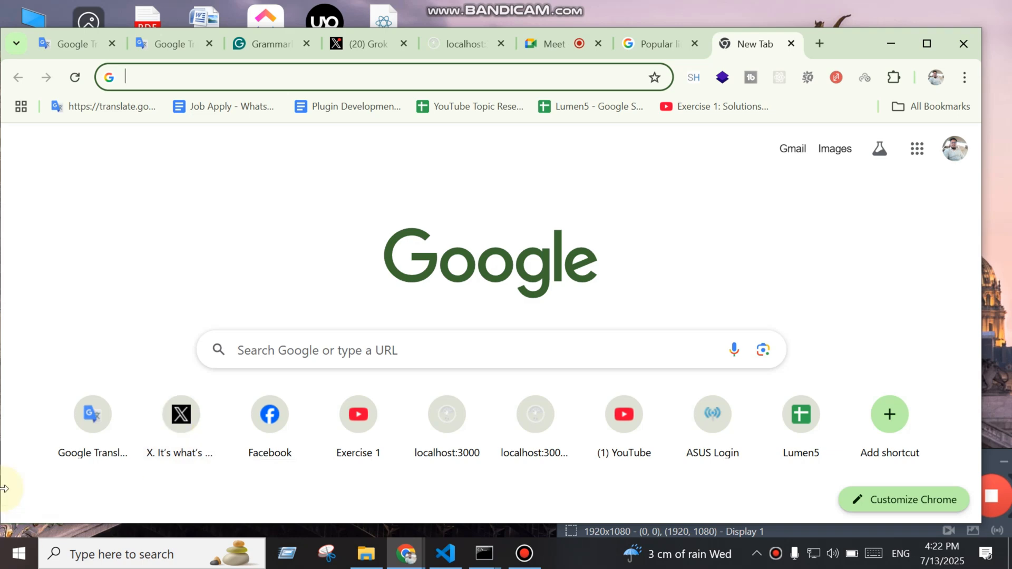
# Search Google for "Best social bookmarking site list", using the corrected spelling of the query
pyautogui.write('Best')
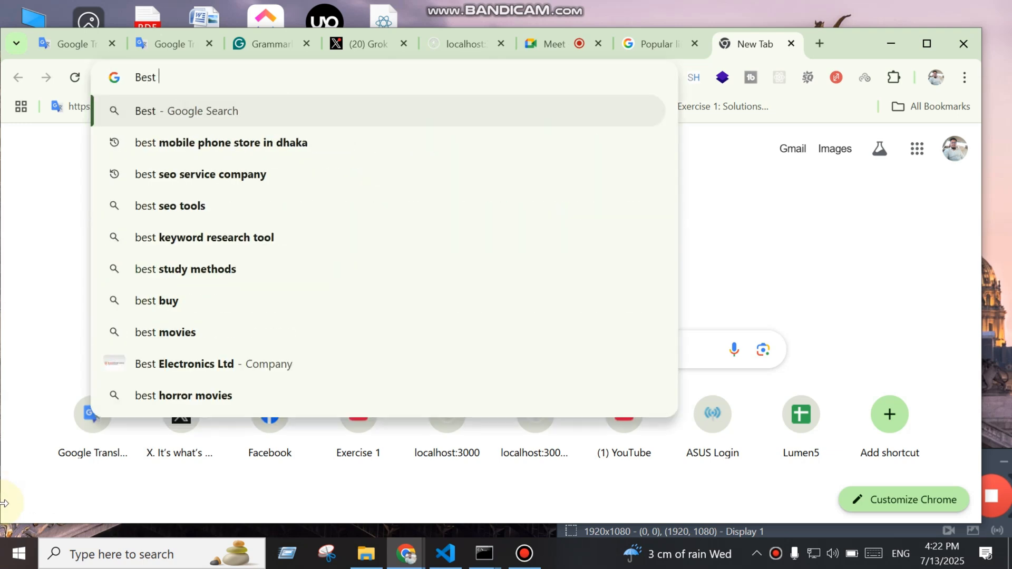
pyautogui.write(' so')
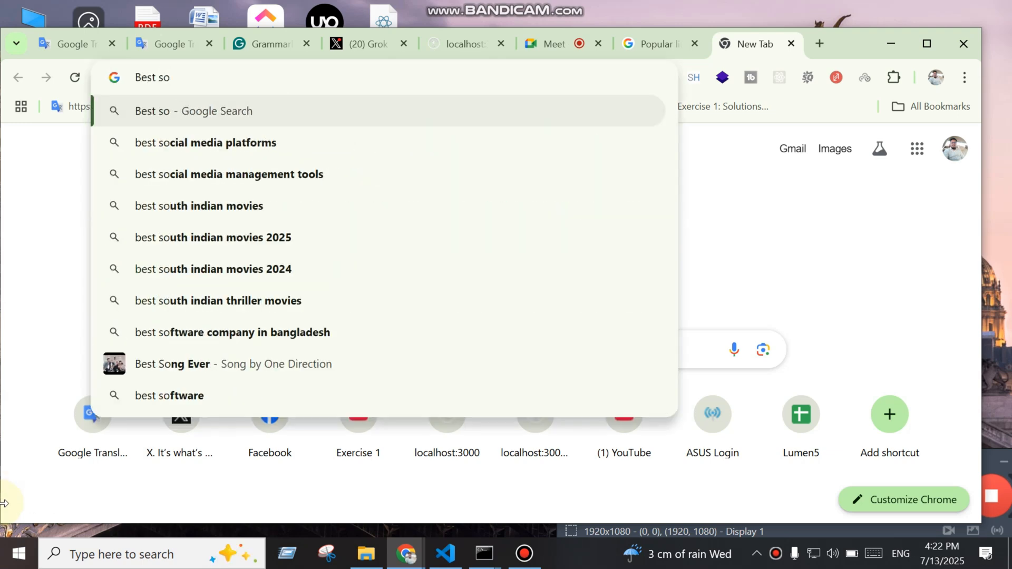
pyautogui.write('cial mbook')
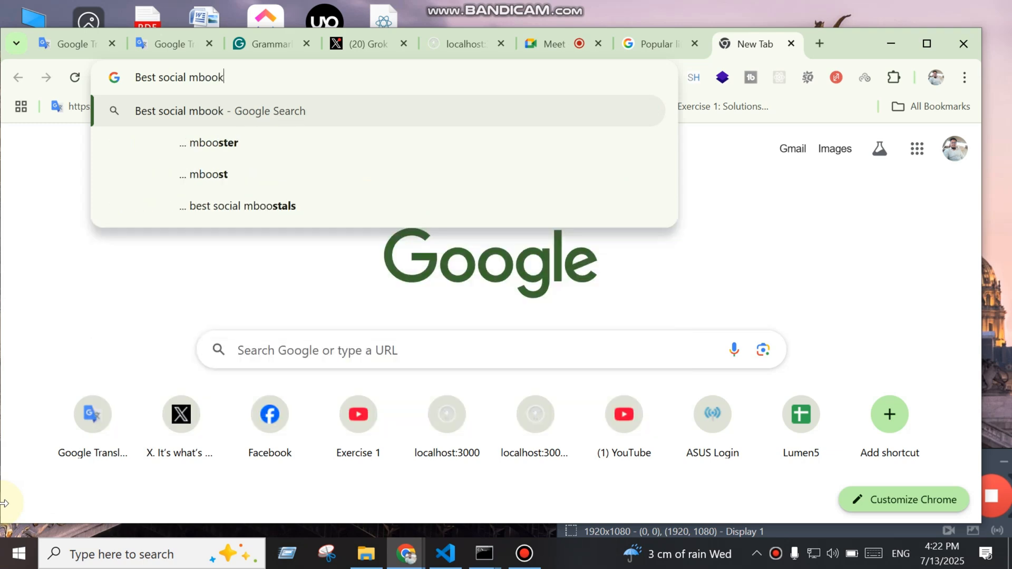
pyautogui.write('marking tool')
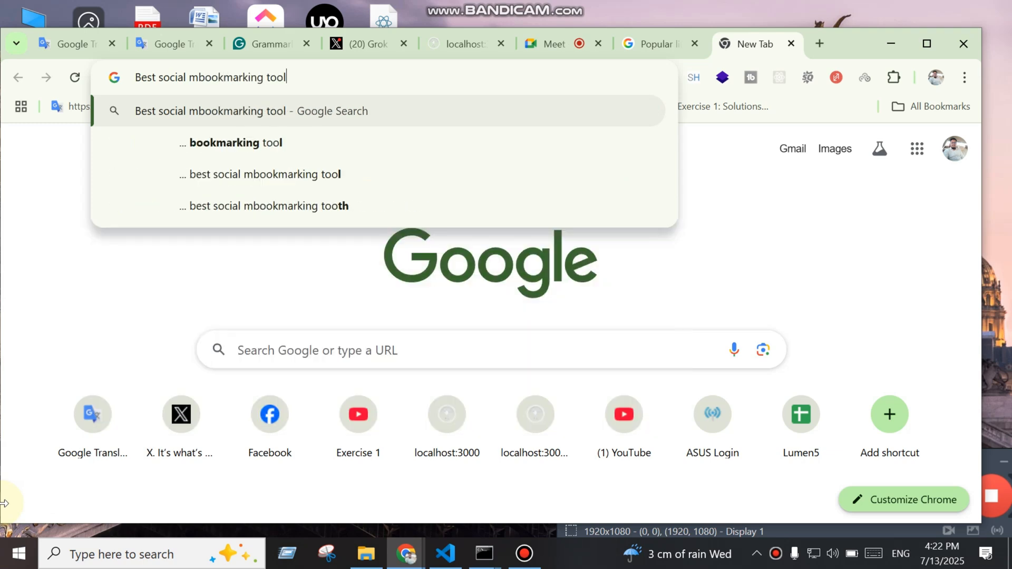
pyautogui.press('BackSpace')
pyautogui.press('BackSpace')
pyautogui.press('BackSpace')
pyautogui.press('BackSpace')
pyautogui.write('sit')
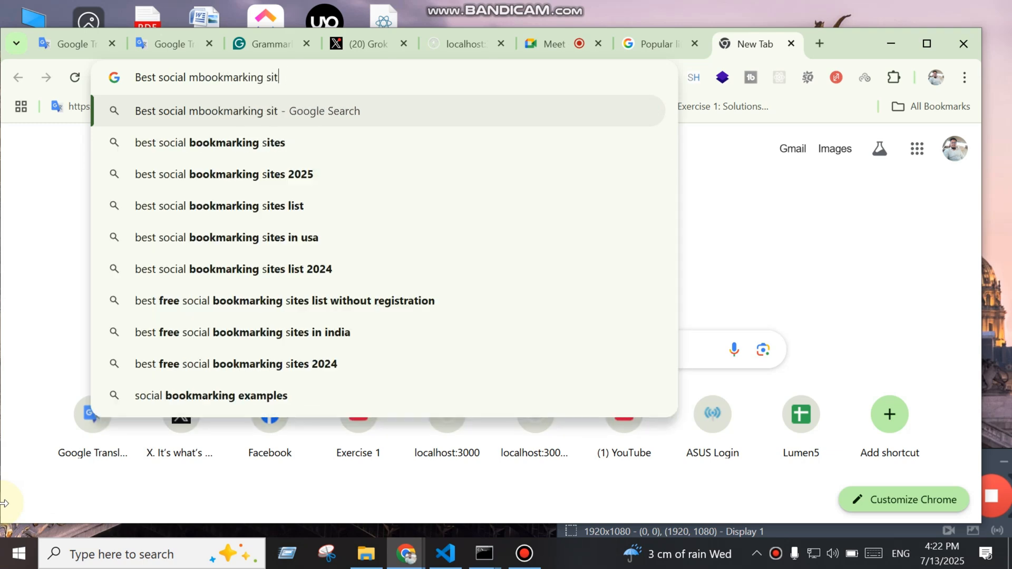
pyautogui.write('e list')
pyautogui.press('Return')
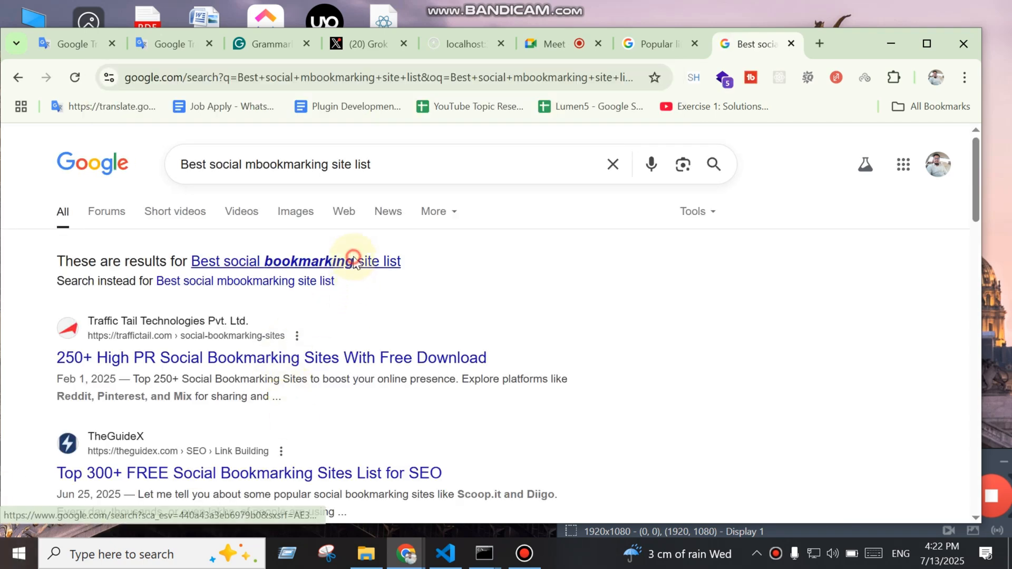
pyautogui.click(350, 260)
# Open the Traffic Tail result "250+ High PR Social Bookmarking Sites With Free Download" in a new tab and switch to it
pyautogui.scroll(-1, 258, 307)
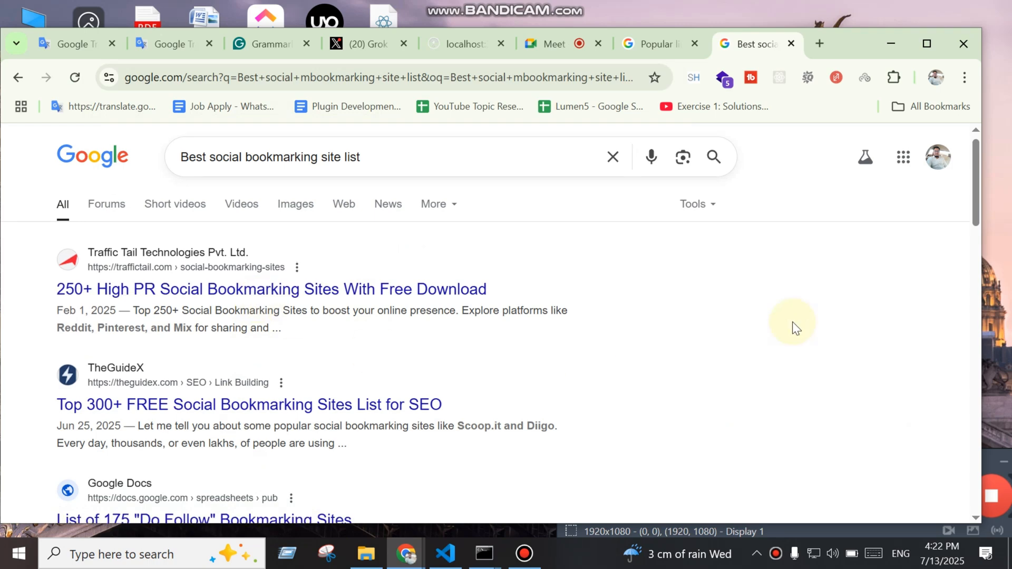
pyautogui.middleClick(350, 301)
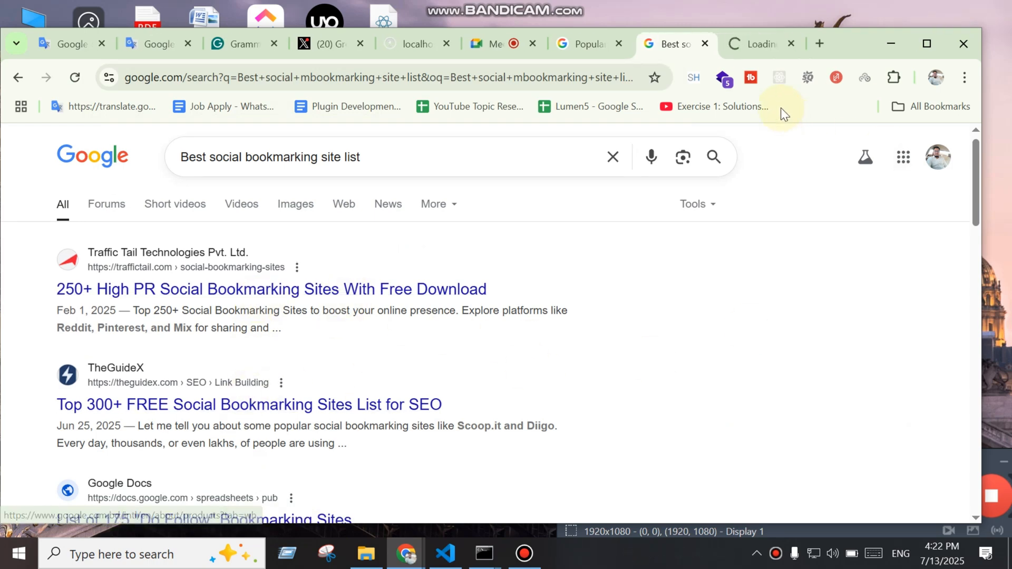
pyautogui.click(748, 41)
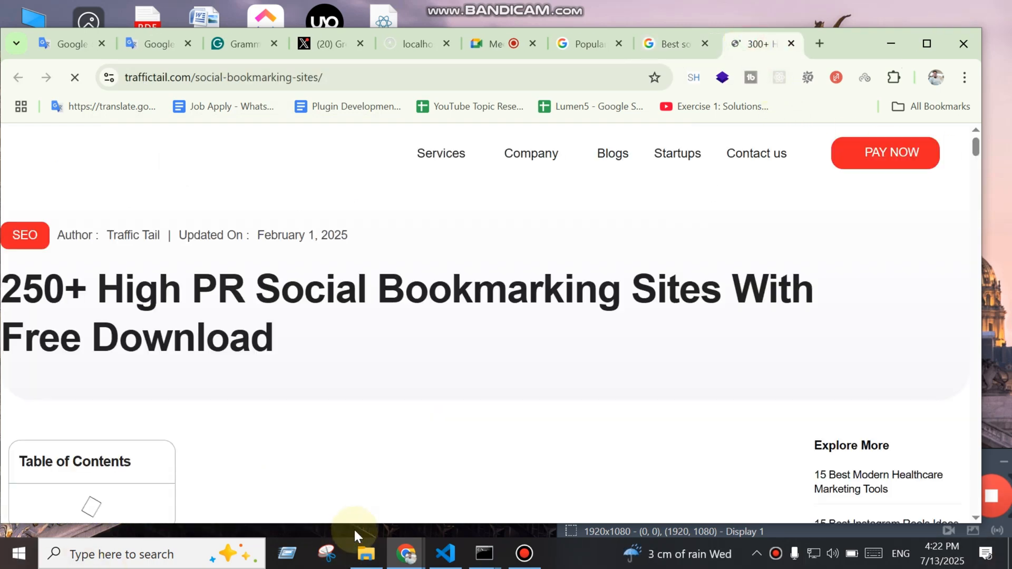
# Examine the Traffic Tail article down to its downloadable table of high PR social bookmarking sites
pyautogui.scroll(-5, 430, 458)
pyautogui.scroll(-10, 430, 457)
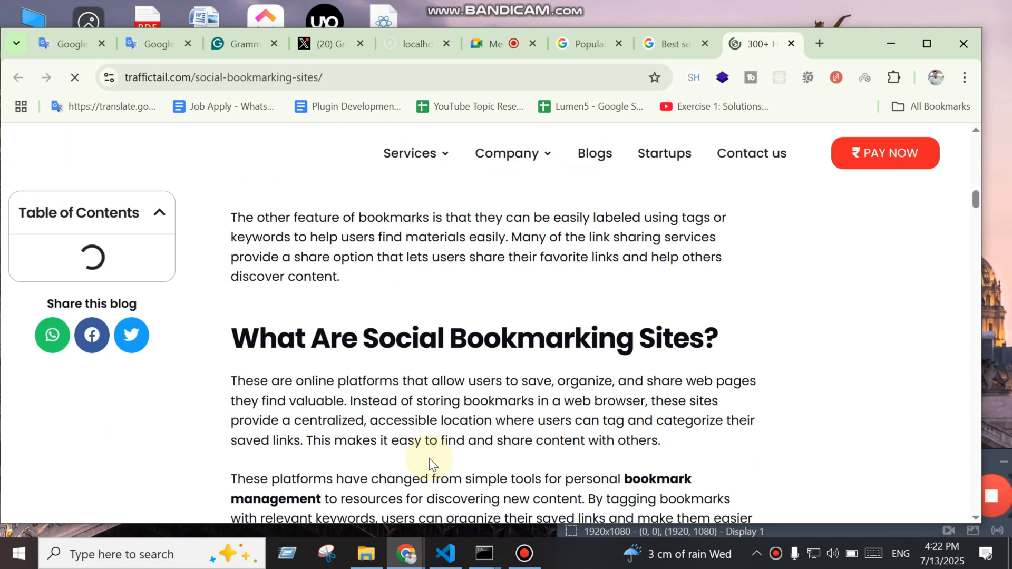
pyautogui.scroll(-9, 430, 464)
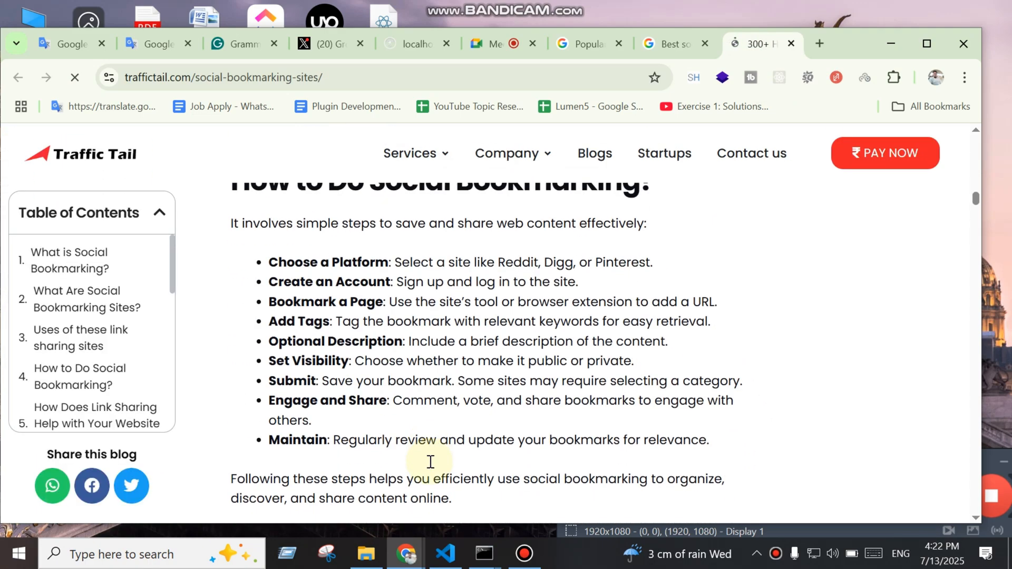
pyautogui.scroll(-10, 464, 441)
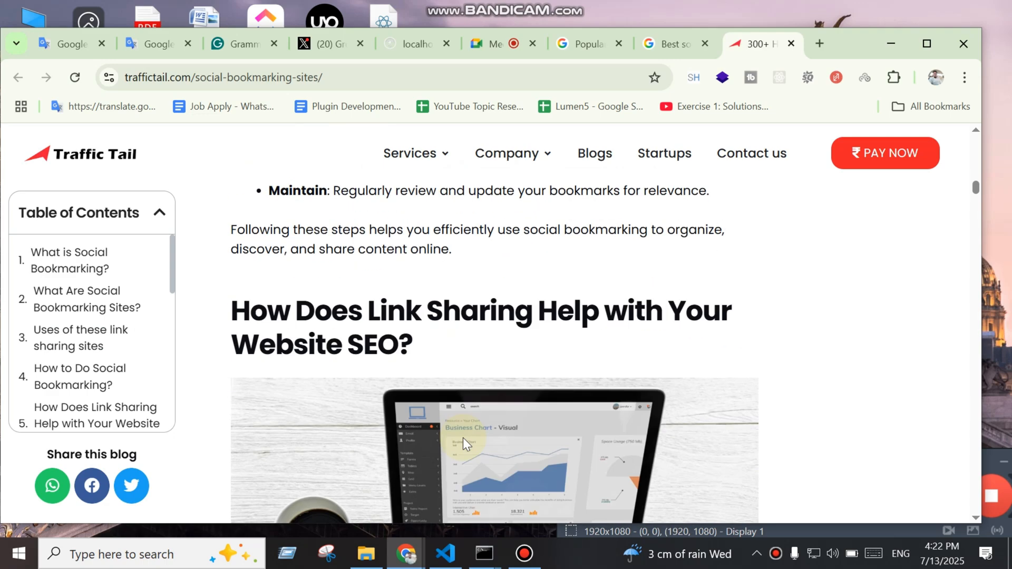
pyautogui.scroll(-5, 467, 450)
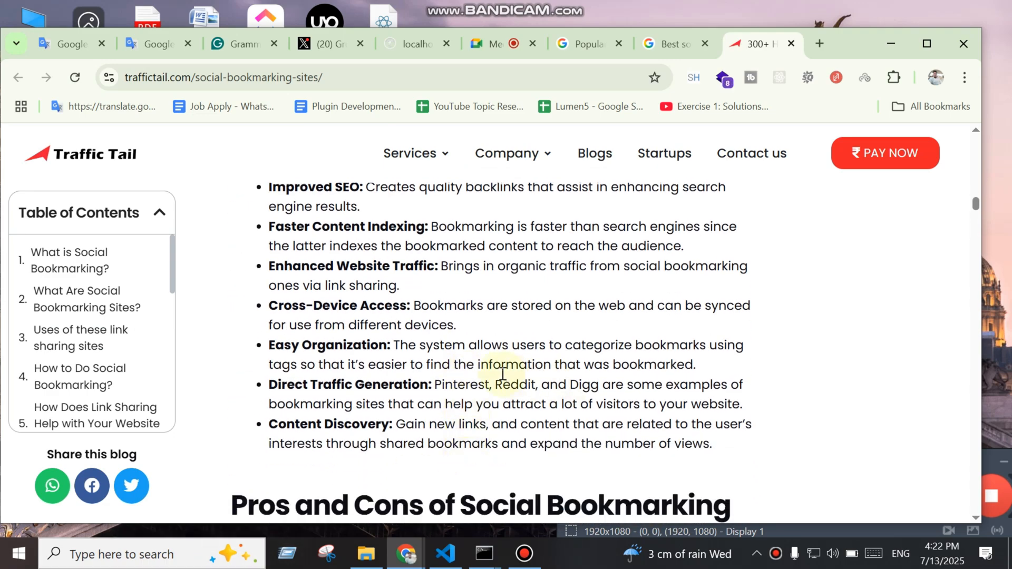
pyautogui.scroll(-4, 473, 377)
pyautogui.scroll(-12, 473, 379)
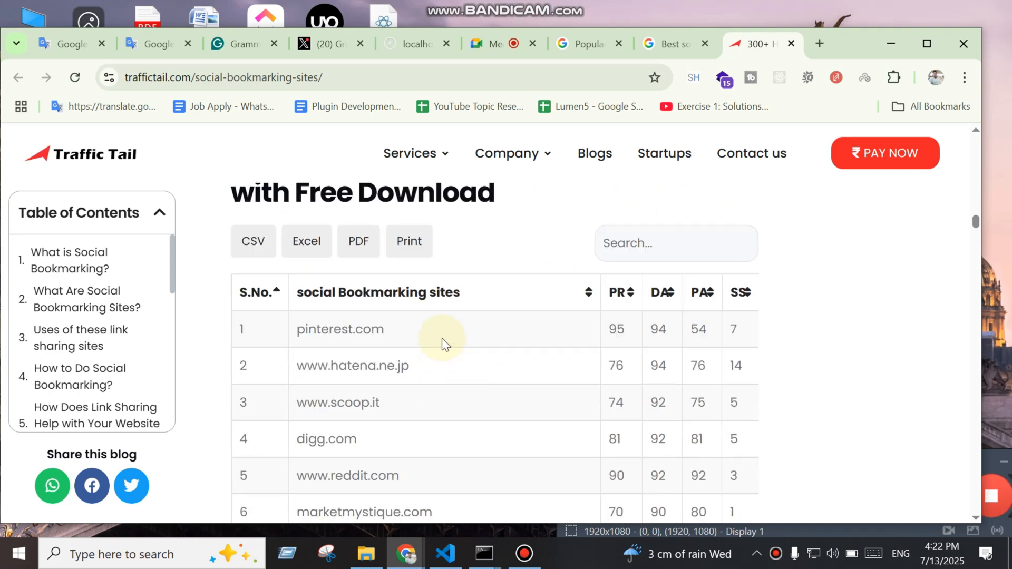
pyautogui.scroll(1, 496, 234)
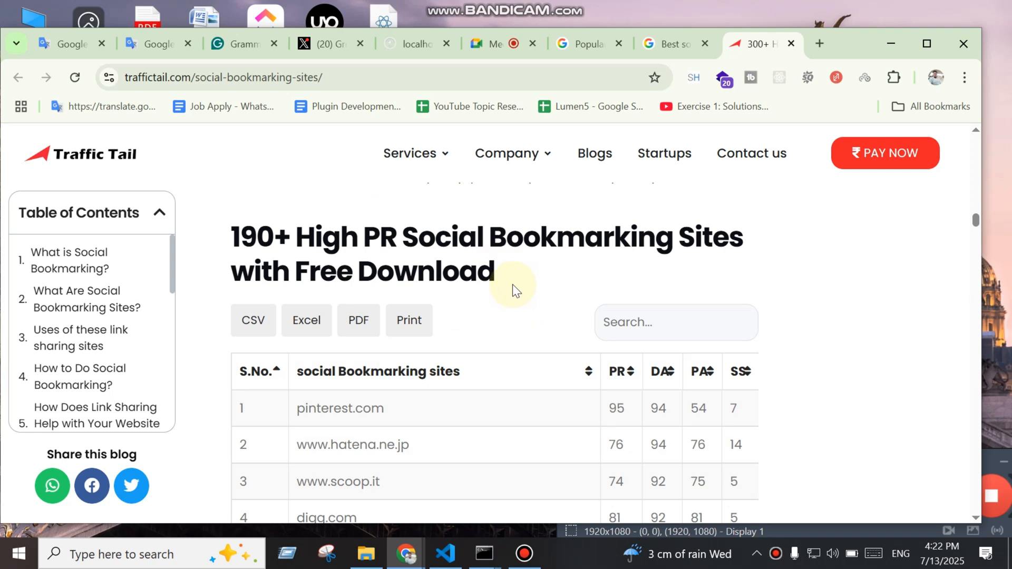
# Search Google for "dream it global" in a new tab and copy the description under the first result
pyautogui.click(820, 44)
pyautogui.write('Dream i')
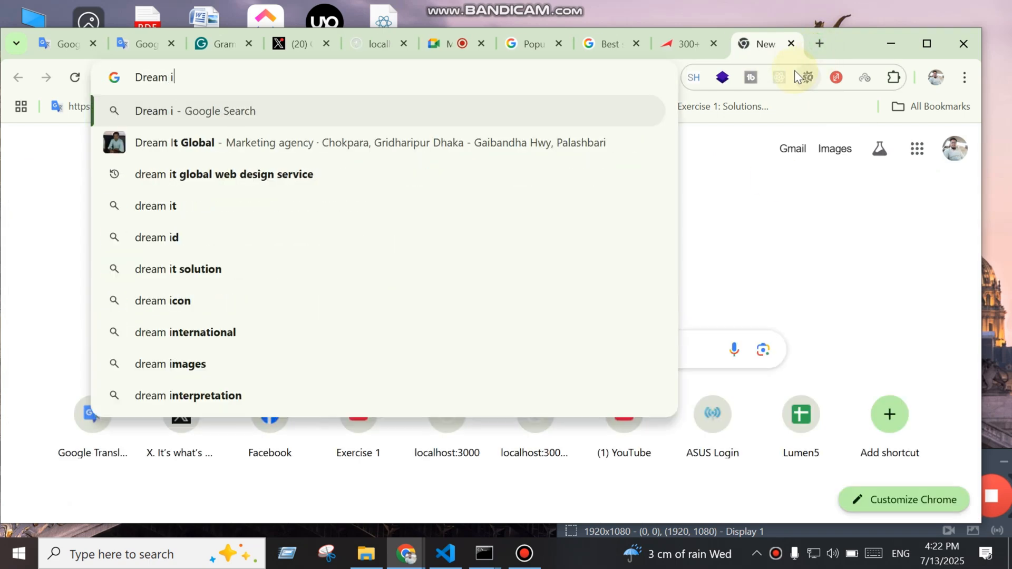
pyautogui.write('t global')
pyautogui.press('Return')
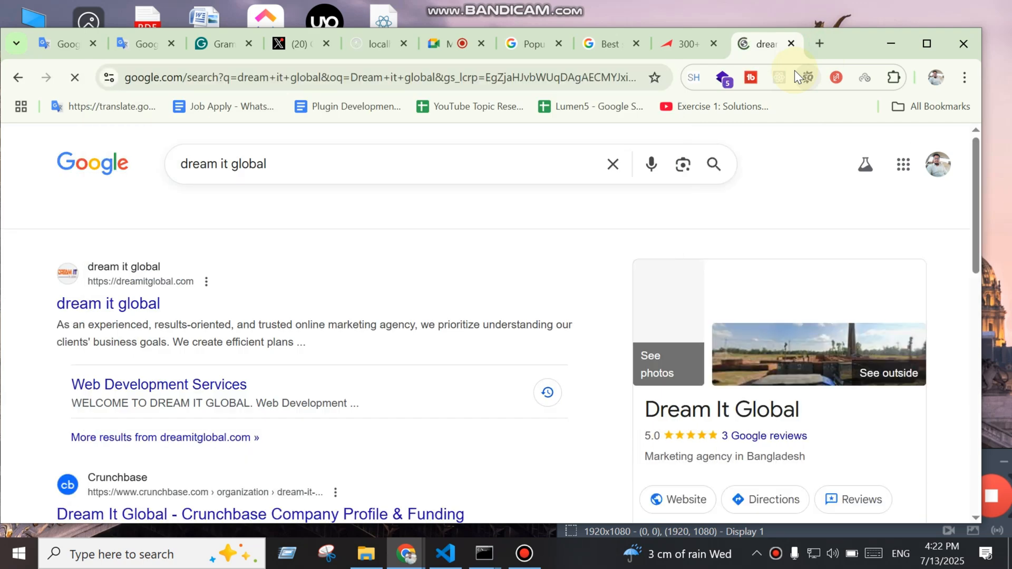
pyautogui.moveTo(321, 348); pyautogui.dragTo(41, 327)
pyautogui.hotkey('ctrl', 'c')
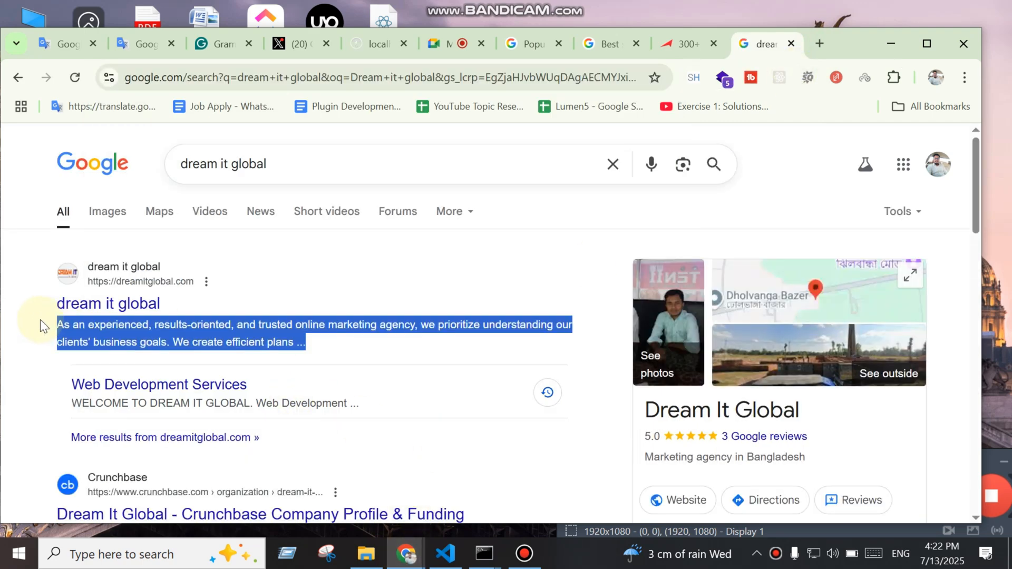
# Open the bookmarked Google Translate page in a new tab before the Dream It Global results and paste the copied description as source text
pyautogui.click(64, 44)
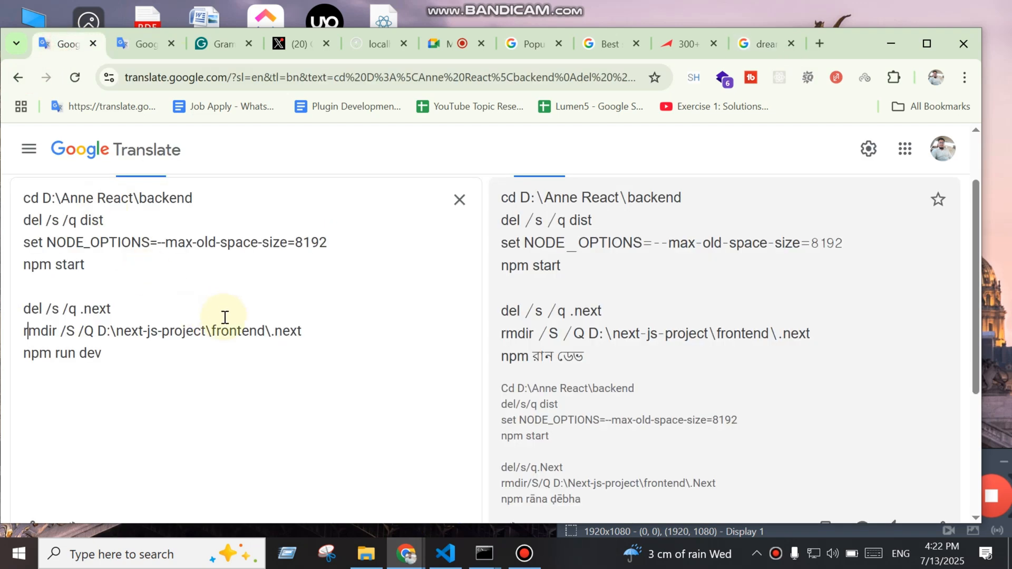
pyautogui.click(818, 35)
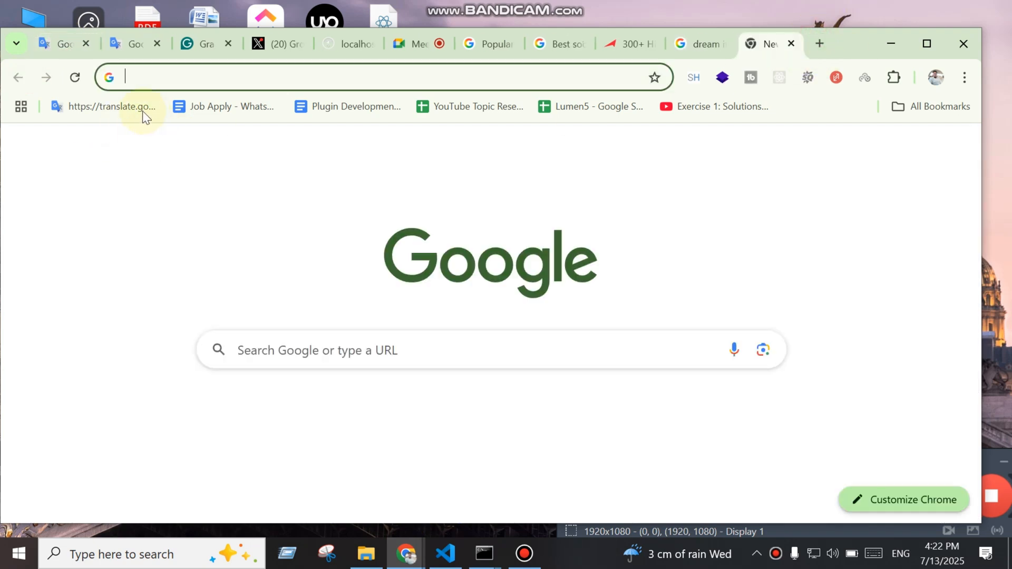
pyautogui.click(143, 111)
pyautogui.moveTo(783, 49); pyautogui.dragTo(704, 45)
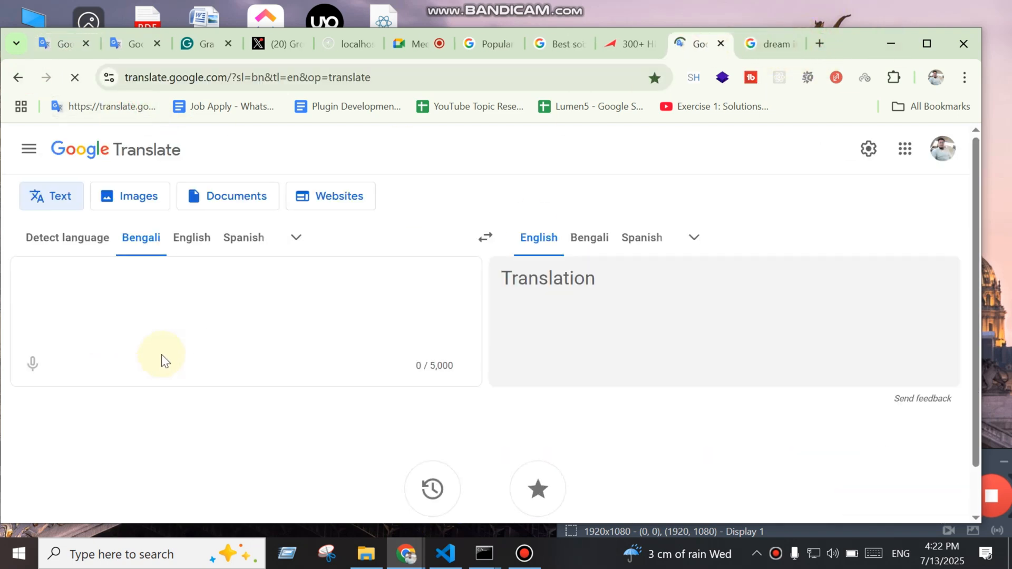
pyautogui.click(188, 284)
pyautogui.hotkey('ctrl', 'v')
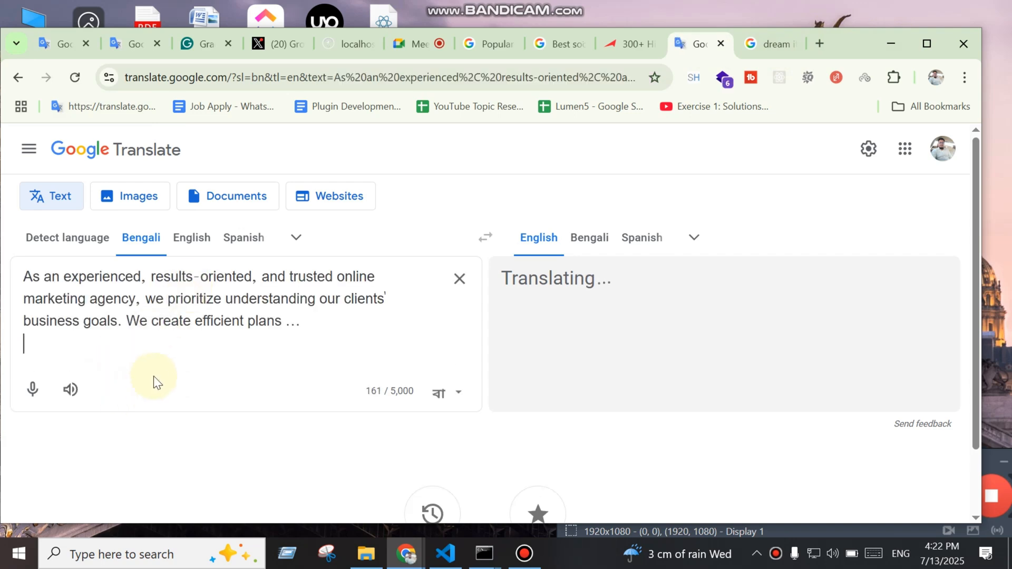
# Edit the end of the pasted description so that "plans" is directly followed by "..."
pyautogui.press('BackSpace')
pyautogui.press('BackSpace')
pyautogui.press('BackSpace')
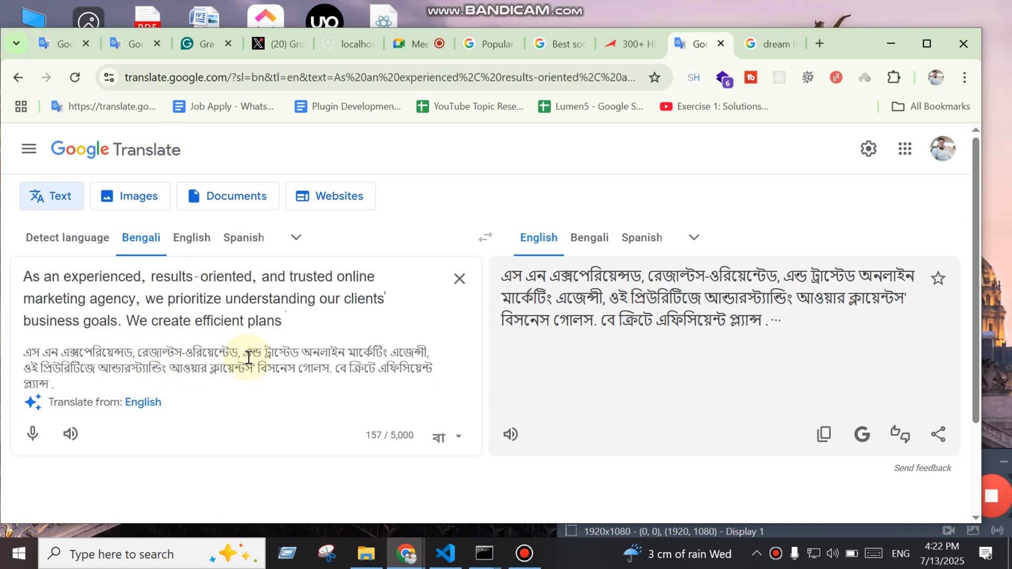
pyautogui.press('BackSpace')
pyautogui.write('.')
pyautogui.press('BackSpace')
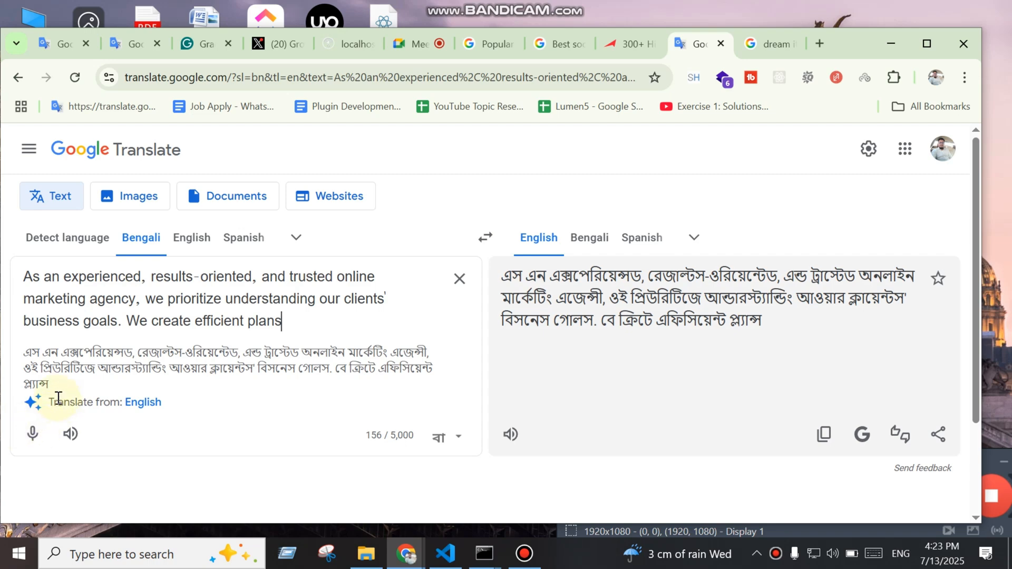
pyautogui.write('!')
pyautogui.press('BackSpace')
pyautogui.press('BackSpace')
pyautogui.press('BackSpace')
pyautogui.write('...')
# Switch to the Google Meet call, admit the waiting participant, and return to the Google Translate tab with the pasted description
pyautogui.click(402, 47)
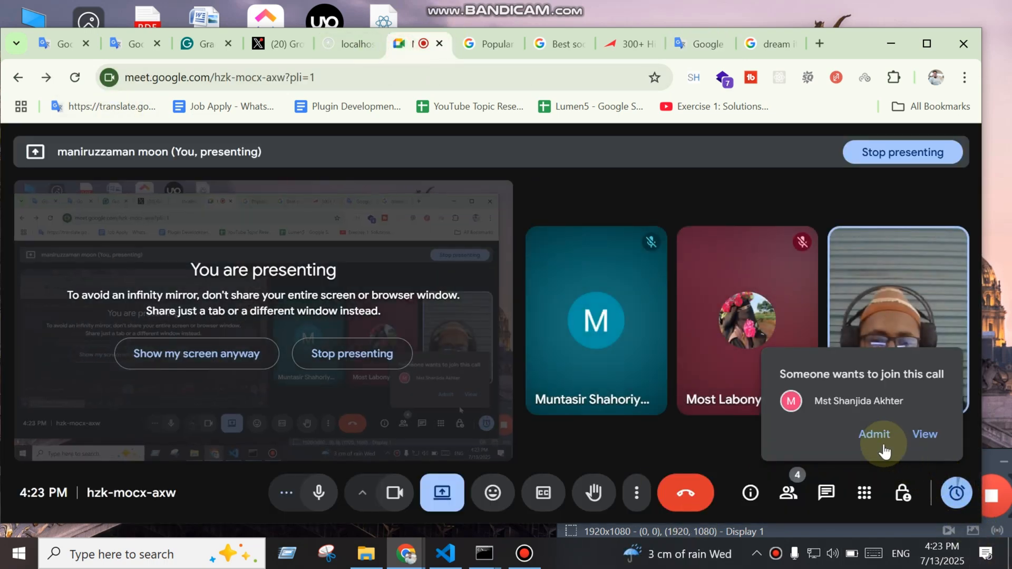
pyautogui.click(874, 434)
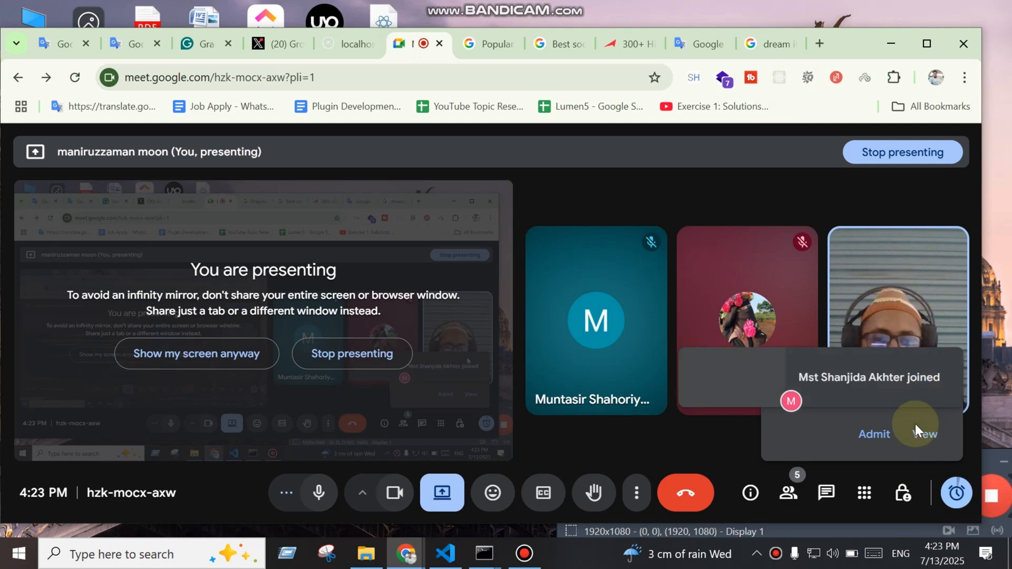
pyautogui.click(769, 44)
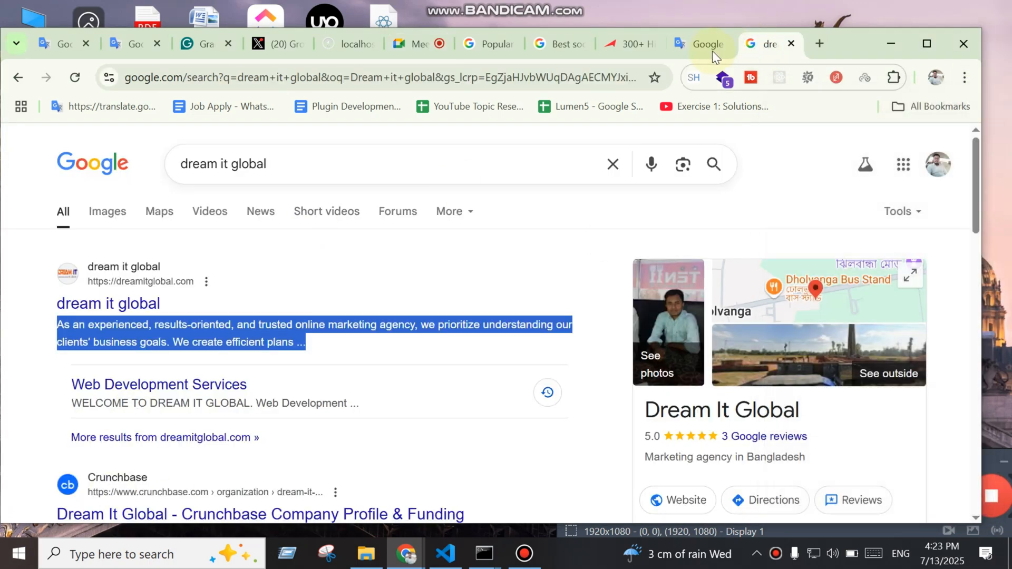
pyautogui.click(709, 45)
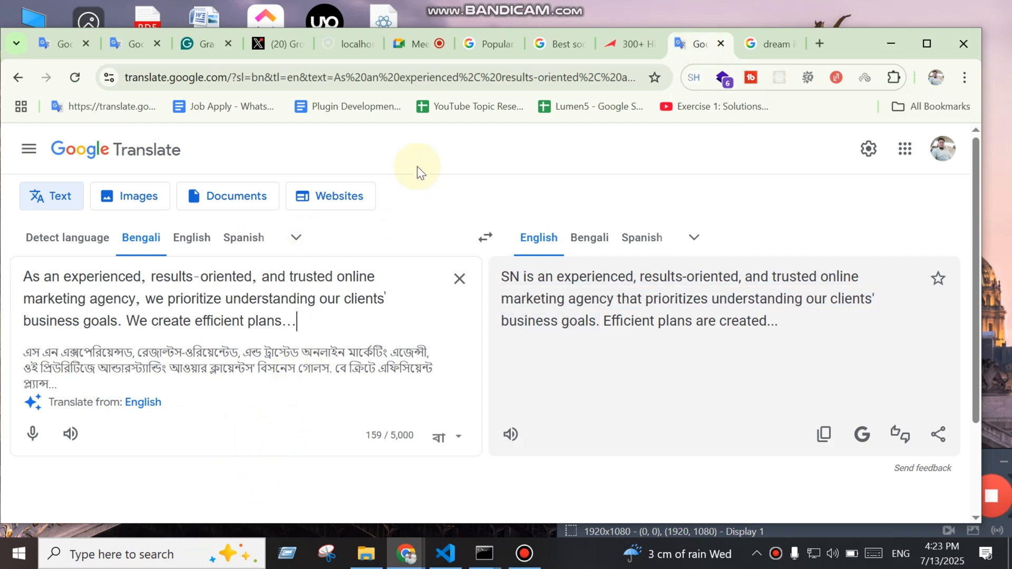
pyautogui.click(527, 553)
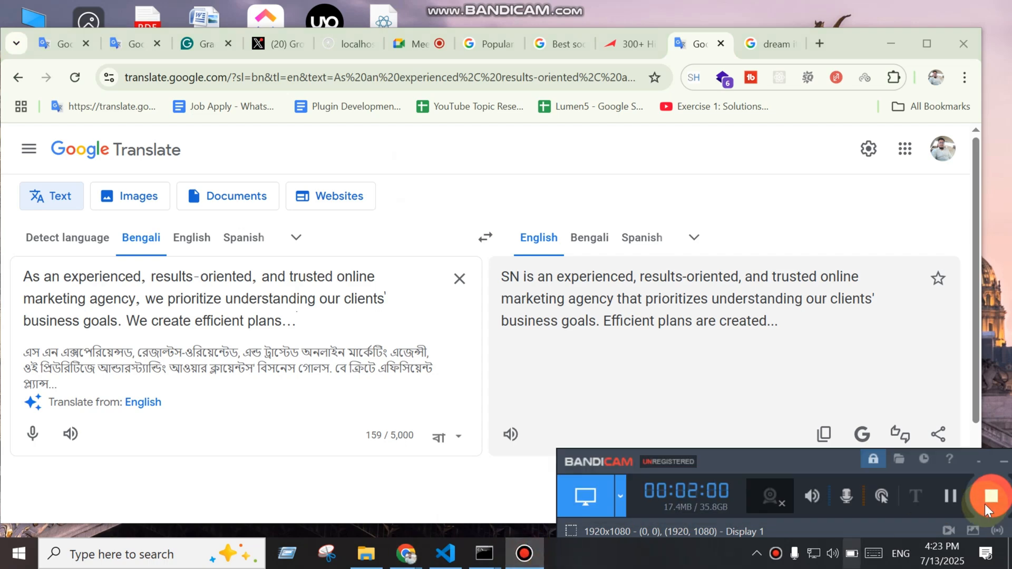
pyautogui.click(320, 314)
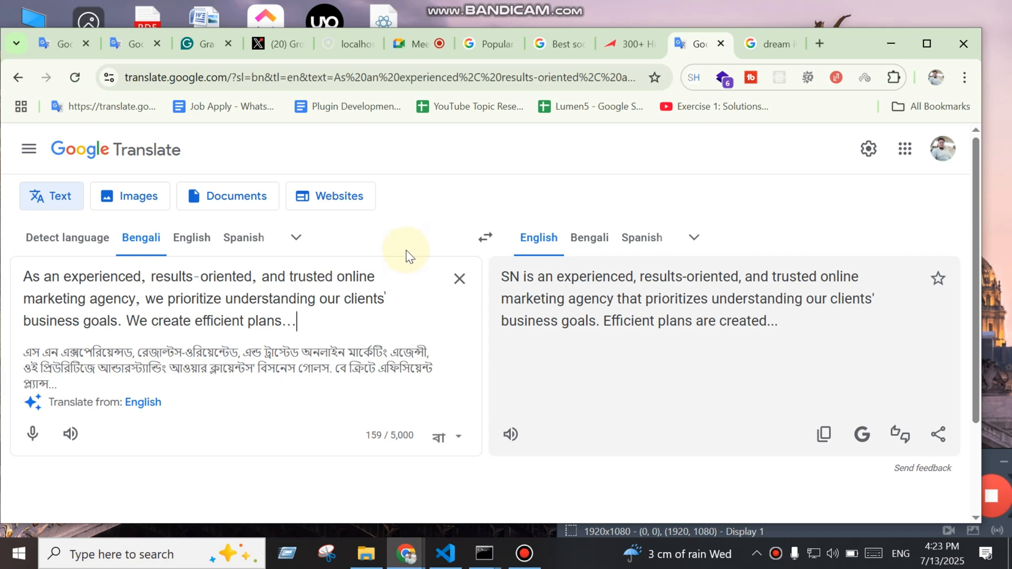
pyautogui.click(335, 323)
pyautogui.hotkey('ctrl', 'a')
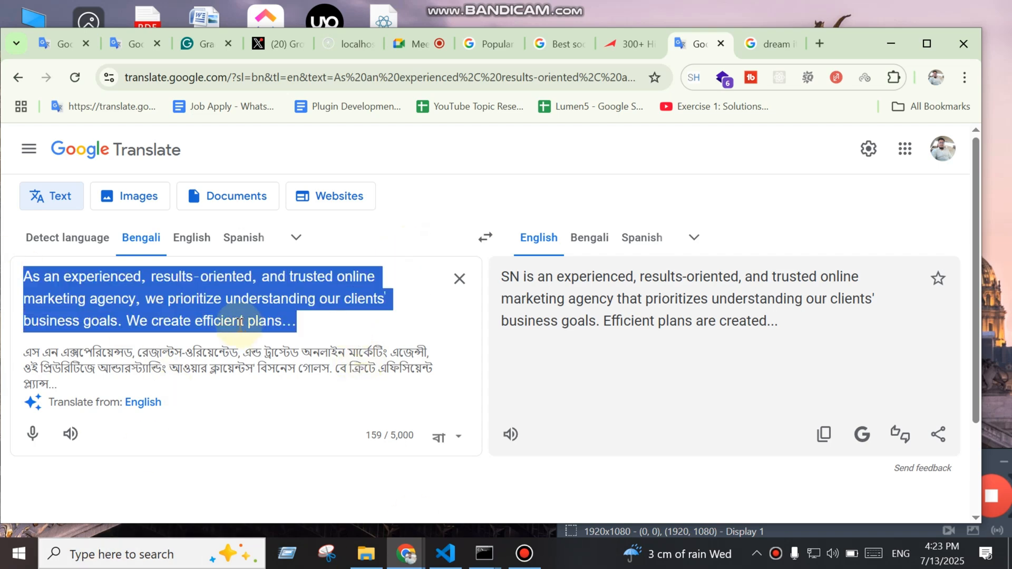
pyautogui.click(249, 301)
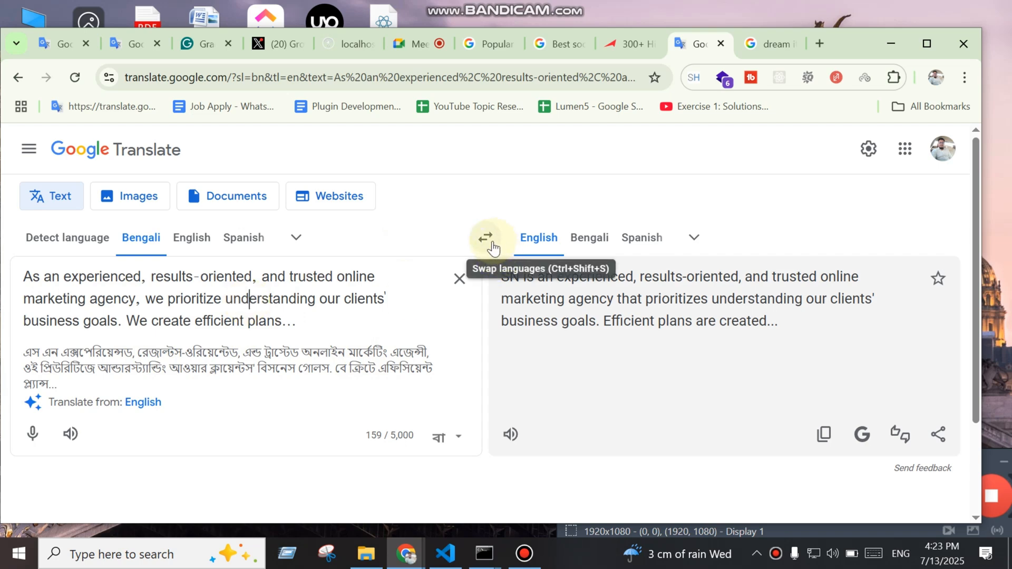
# Extend the dots after "plans" in the source text to eight dots and select all of them
pyautogui.click(336, 320)
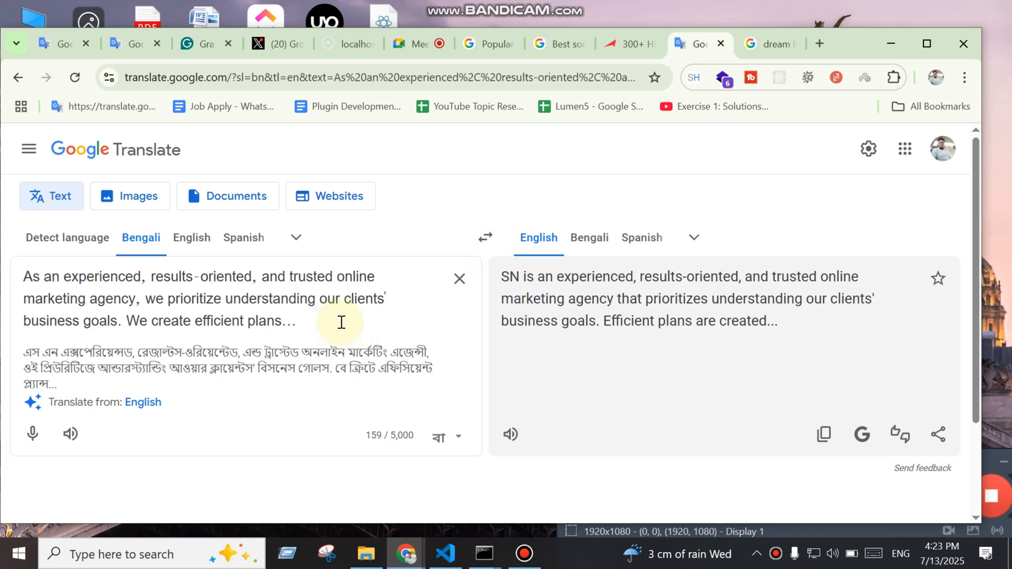
pyautogui.write('......')
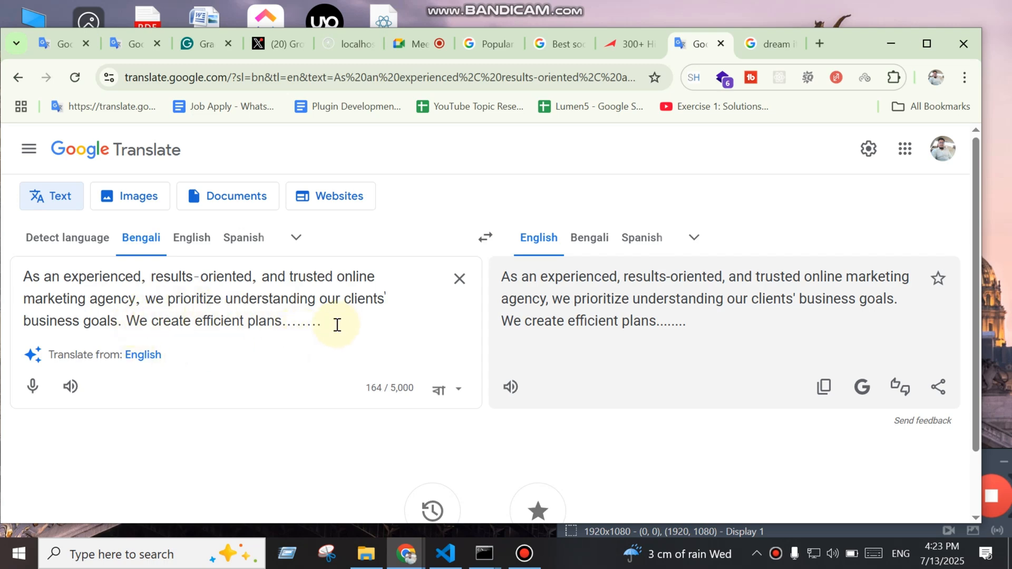
pyautogui.moveTo(337, 323); pyautogui.dragTo(281, 324)
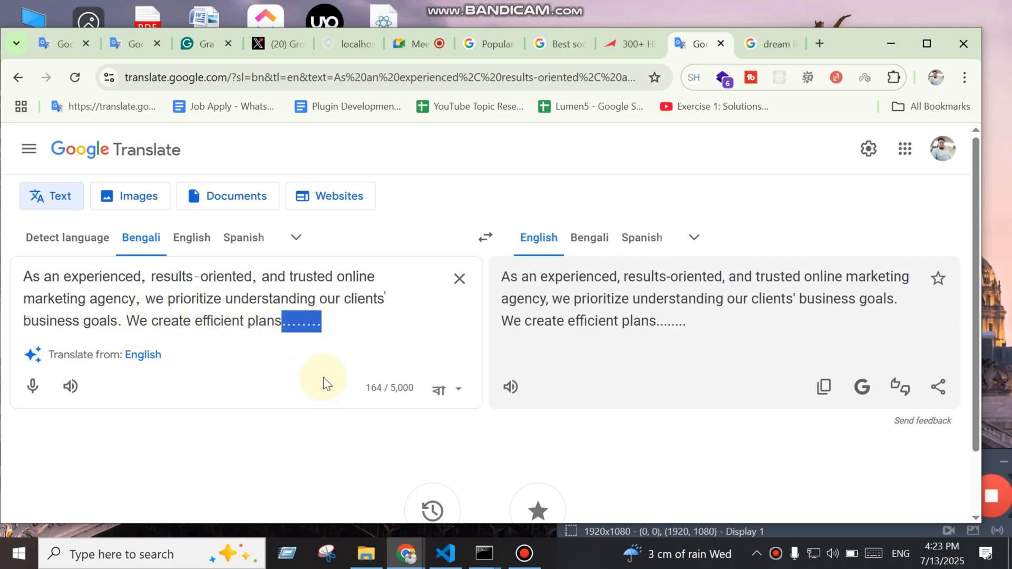
# Replace the selected dots after "plans" with "!!.." and highlight the source description to point out its ending
pyautogui.write('!!..')
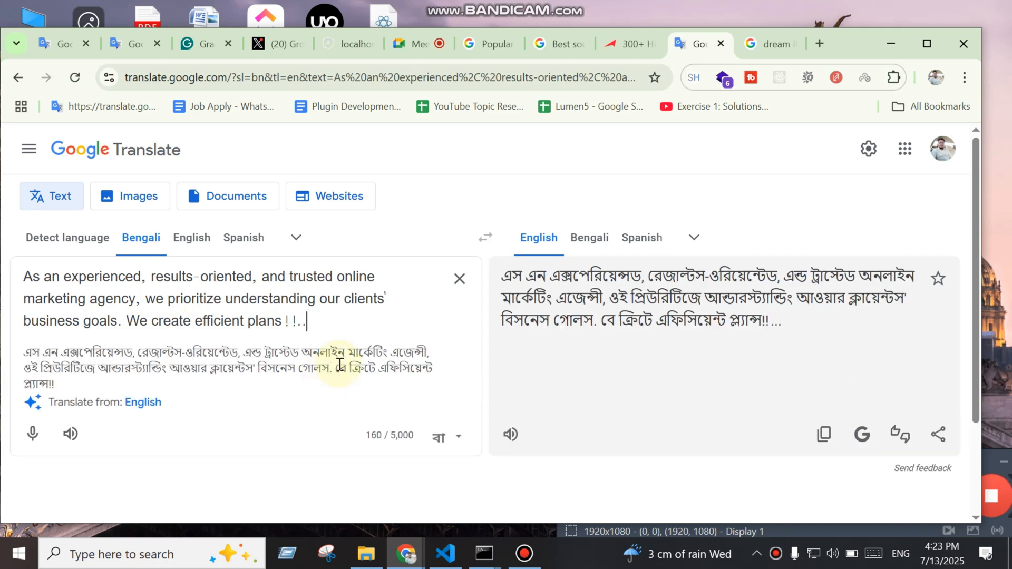
pyautogui.moveTo(340, 331); pyautogui.dragTo(23, 298)
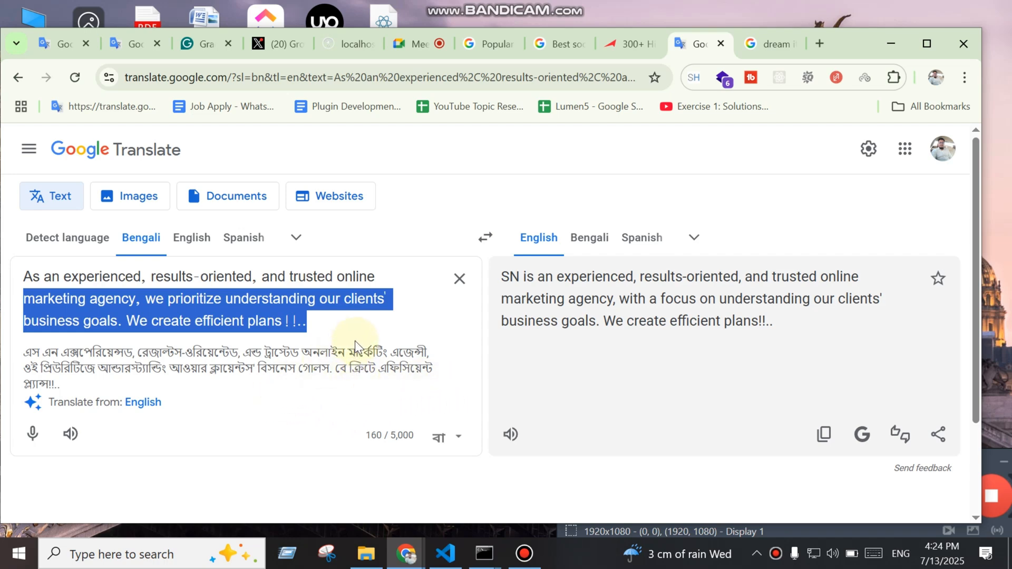
pyautogui.click(354, 323)
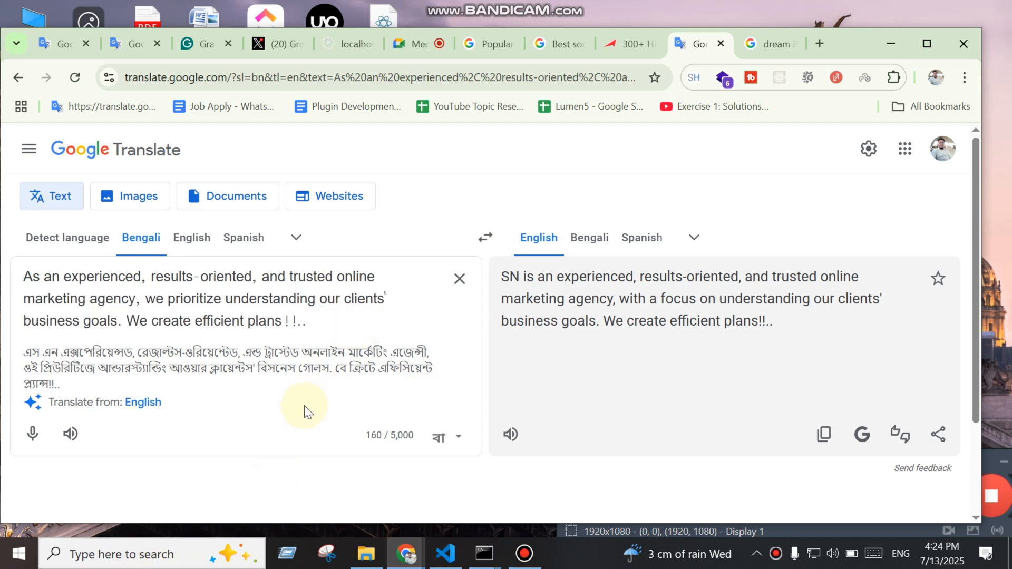
pyautogui.moveTo(334, 335); pyautogui.dragTo(294, 316)
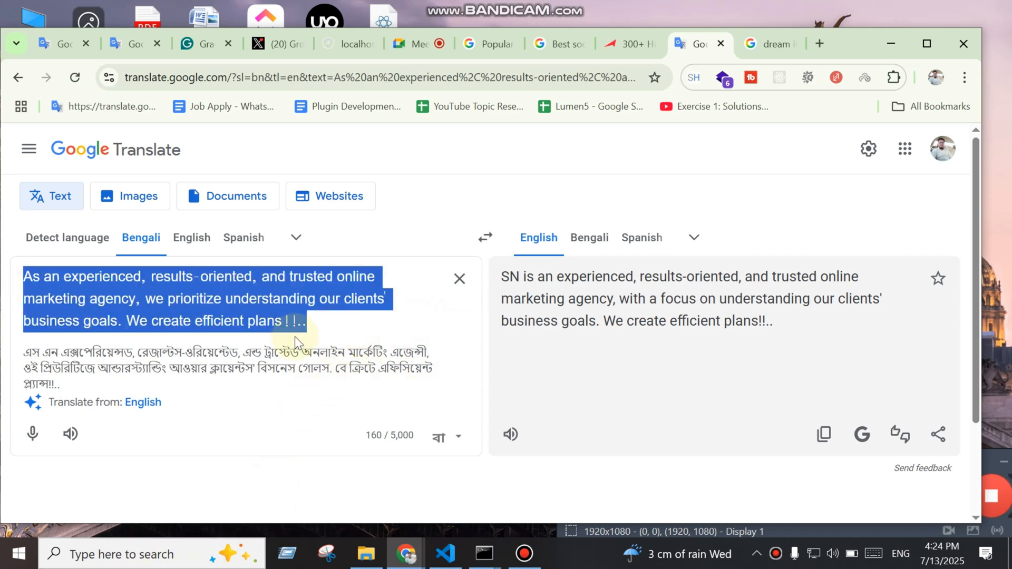
pyautogui.click(300, 309)
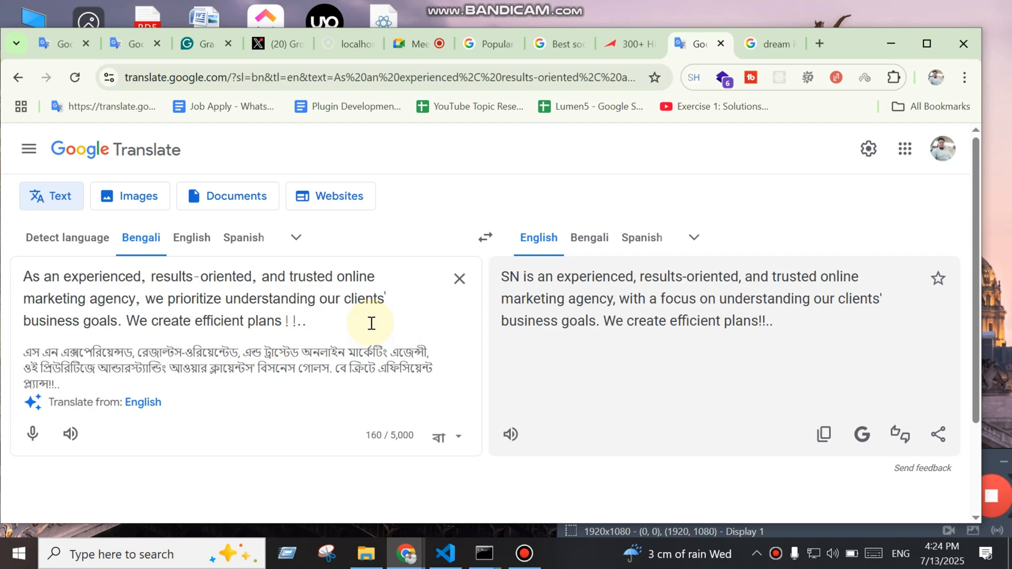
pyautogui.moveTo(338, 328); pyautogui.dragTo(21, 279)
pyautogui.click(319, 295)
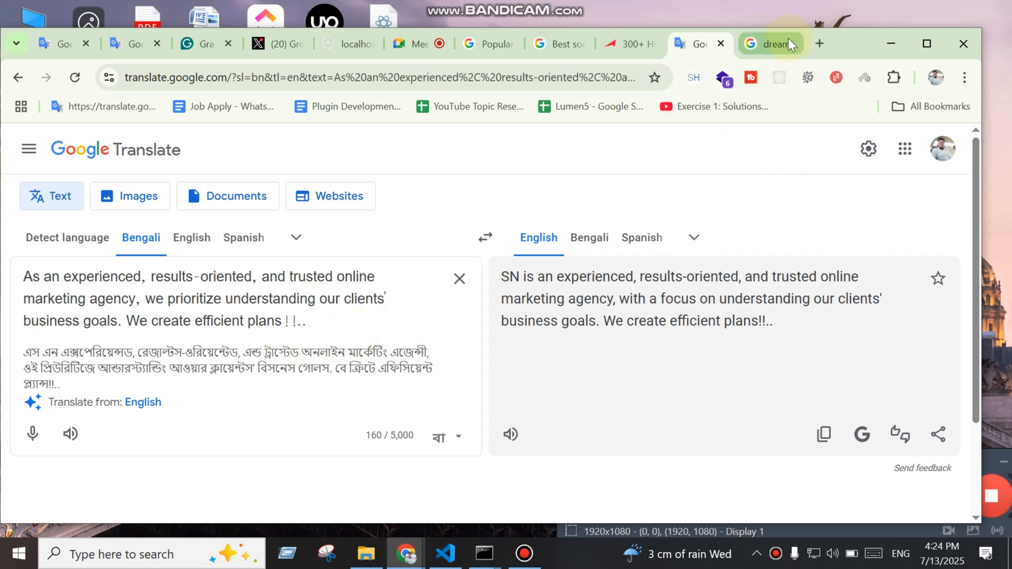
# Return to the Dream It Global search results and search Google for "dream it global web design"
pyautogui.click(757, 46)
pyautogui.click(327, 181)
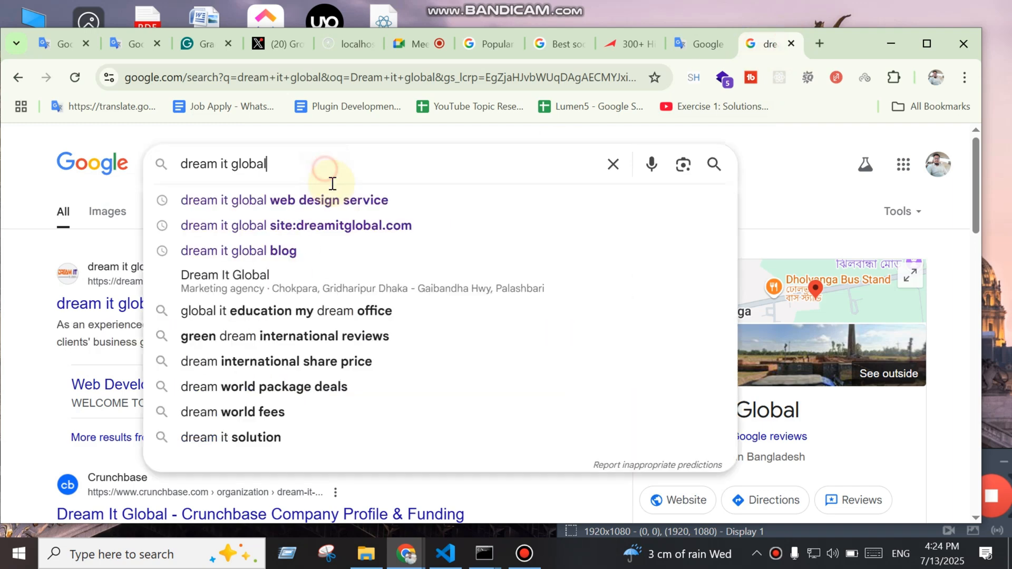
pyautogui.write('dream')
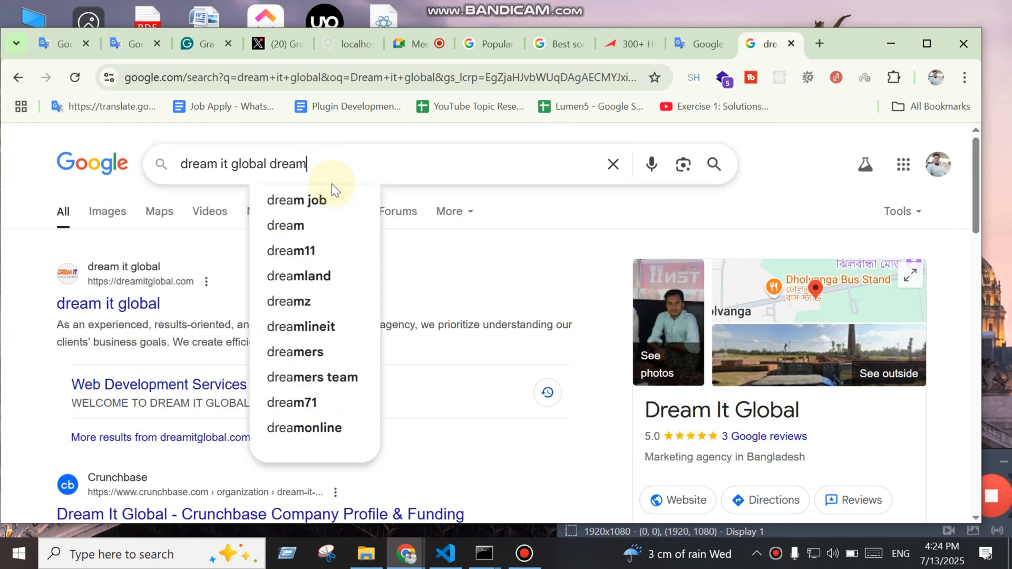
pyautogui.press('BackSpace')
pyautogui.press('BackSpace')
pyautogui.press('BackSpace')
pyautogui.press('BackSpace')
pyautogui.press('BackSpace')
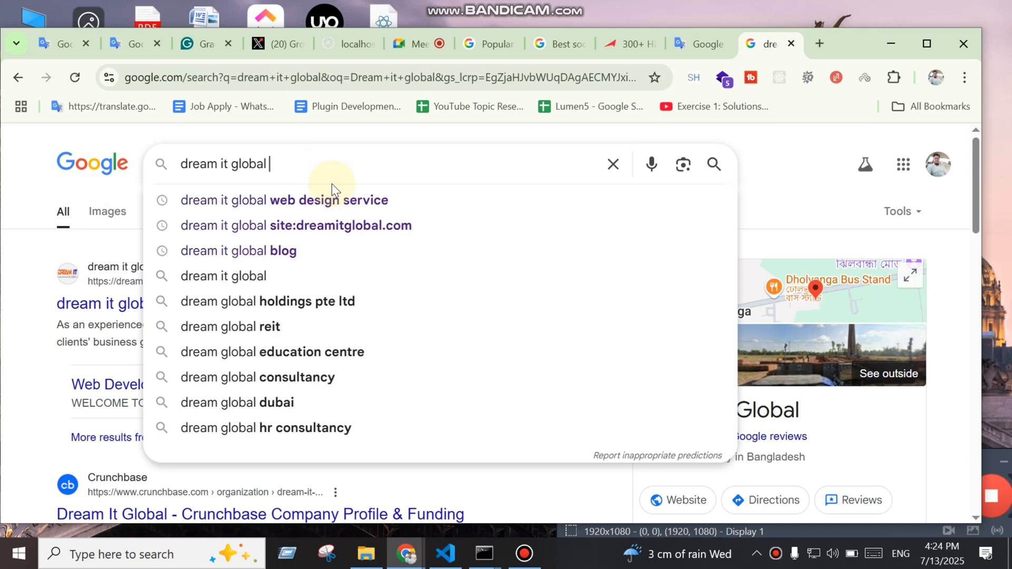
pyautogui.write('web design')
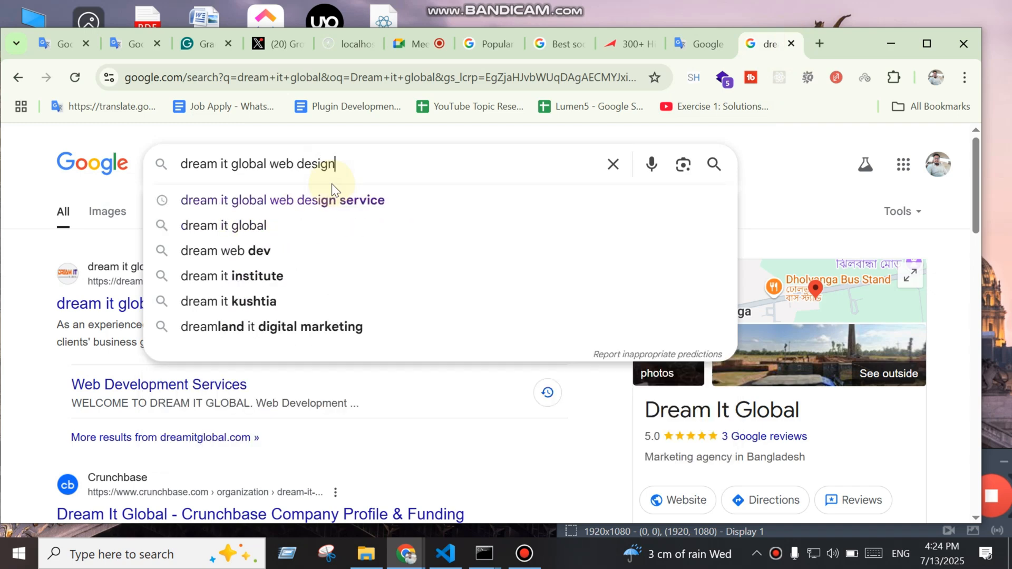
pyautogui.press('Return')
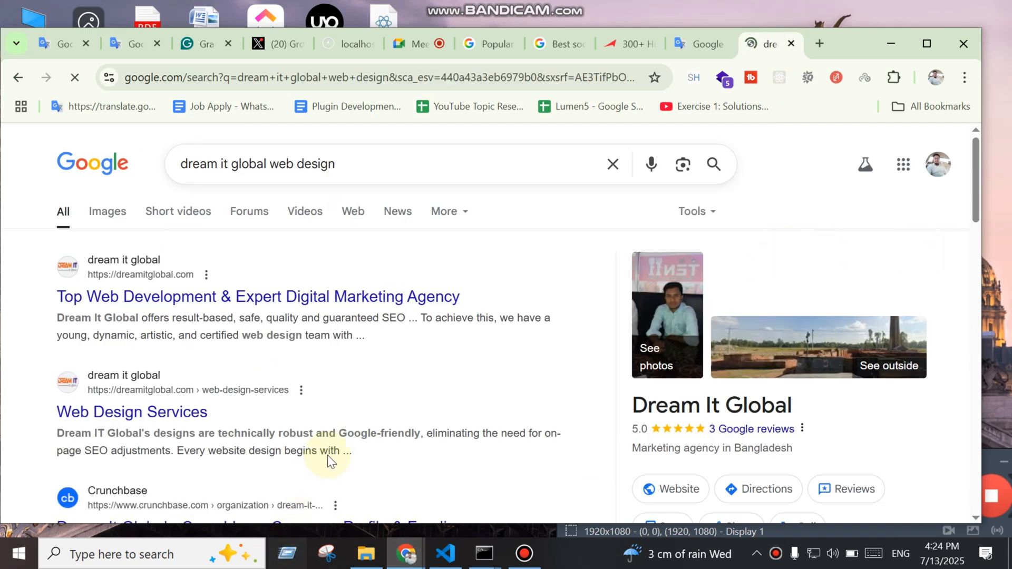
# Examine the first Dream It Global result's description, highlighting the full text and its second line ending in dots
pyautogui.moveTo(378, 335); pyautogui.dragTo(5, 317)
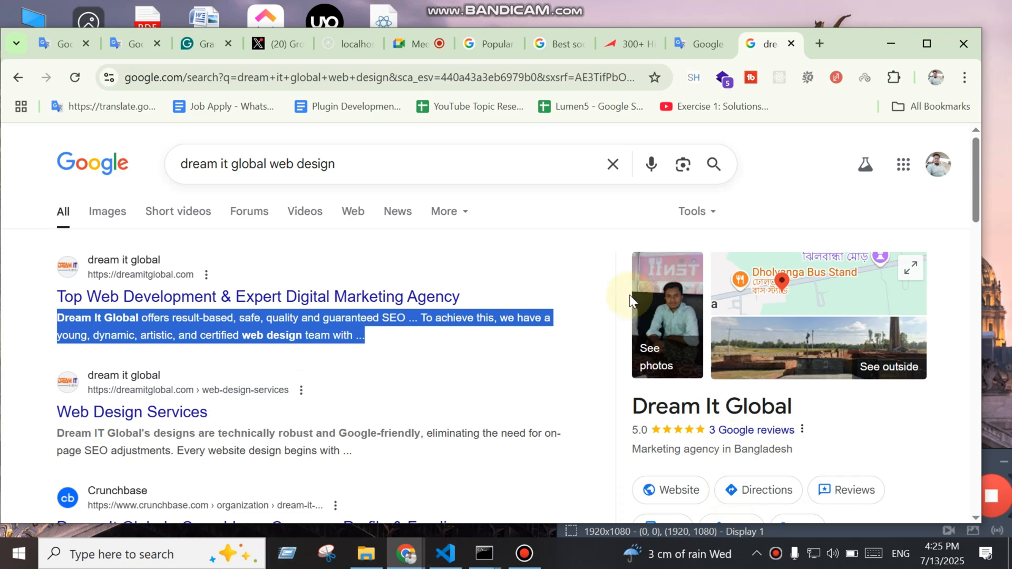
pyautogui.click(388, 345)
pyautogui.moveTo(388, 346); pyautogui.dragTo(153, 343)
pyautogui.click(236, 340)
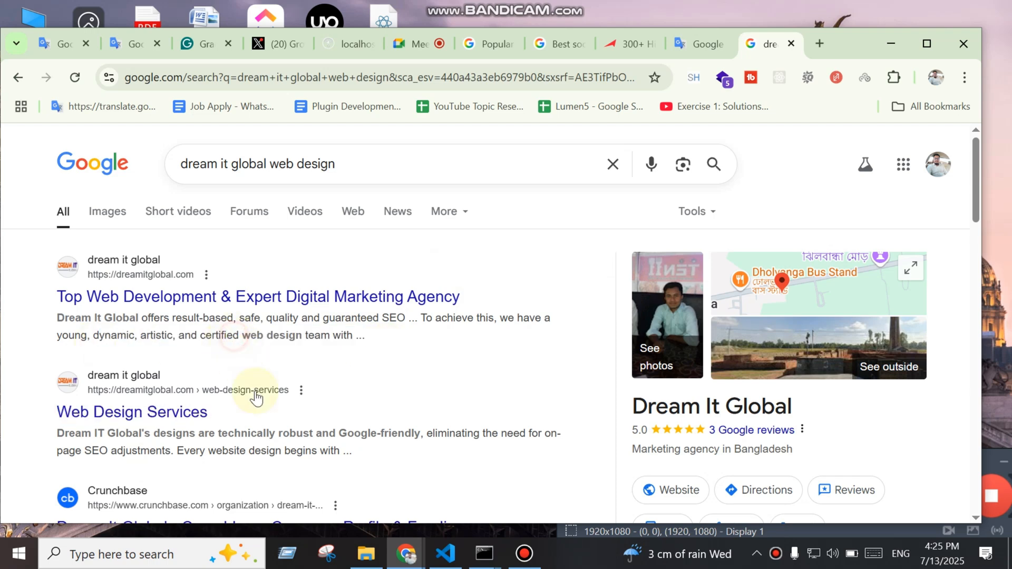
pyautogui.tripleClick(347, 340)
pyautogui.click(293, 336)
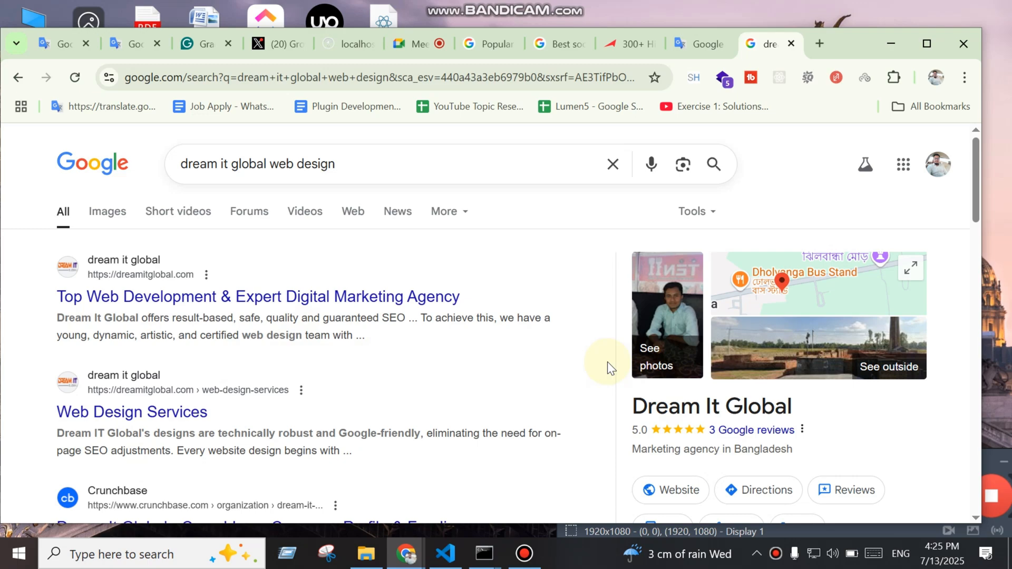
pyautogui.scroll(-3, 464, 371)
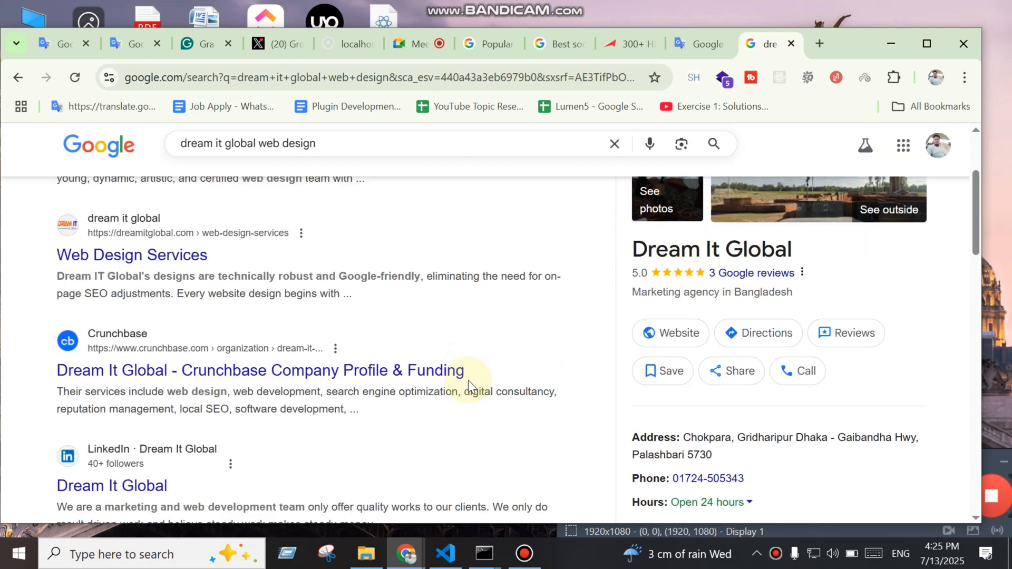
pyautogui.scroll(3, 474, 380)
pyautogui.moveTo(364, 335); pyautogui.dragTo(149, 335)
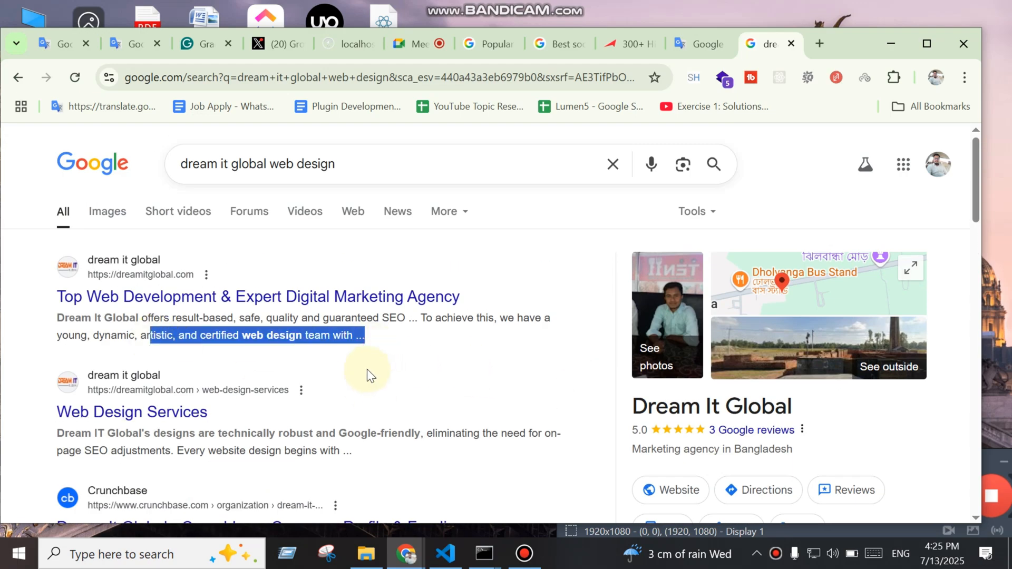
pyautogui.click(351, 343)
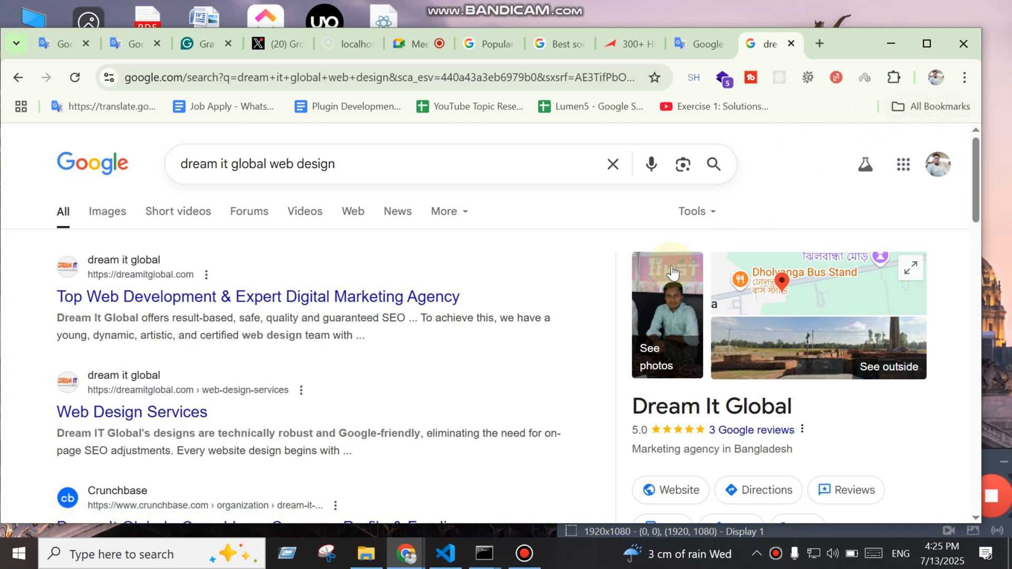
# Close the Dream It Global results tab and examine Traffic Tail's social bookmarking sites table, highlighting the PR value of pinterest.com
pyautogui.middleClick(777, 55)
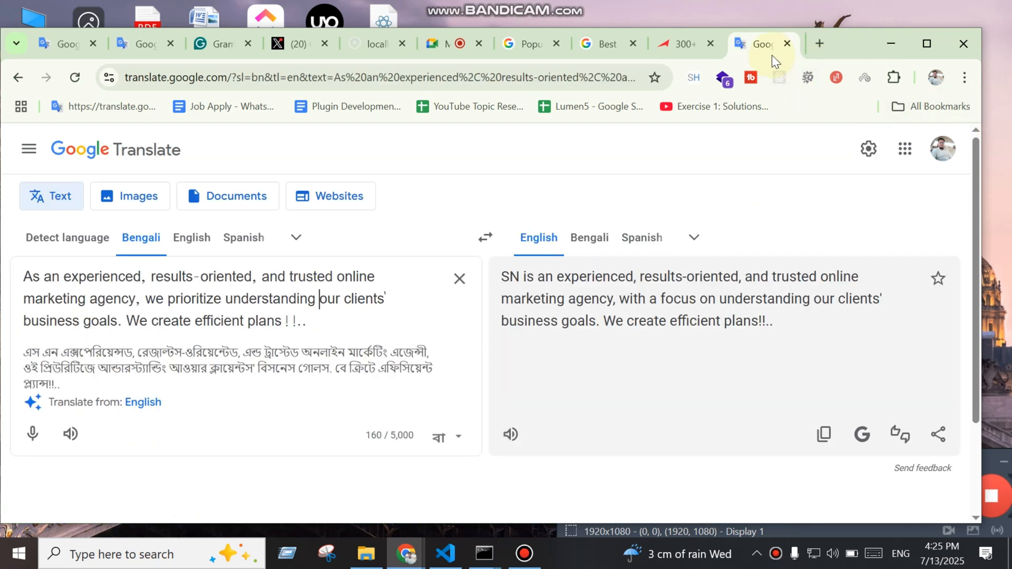
pyautogui.click(686, 53)
pyautogui.scroll(-1, 515, 335)
pyautogui.scroll(-20, 514, 334)
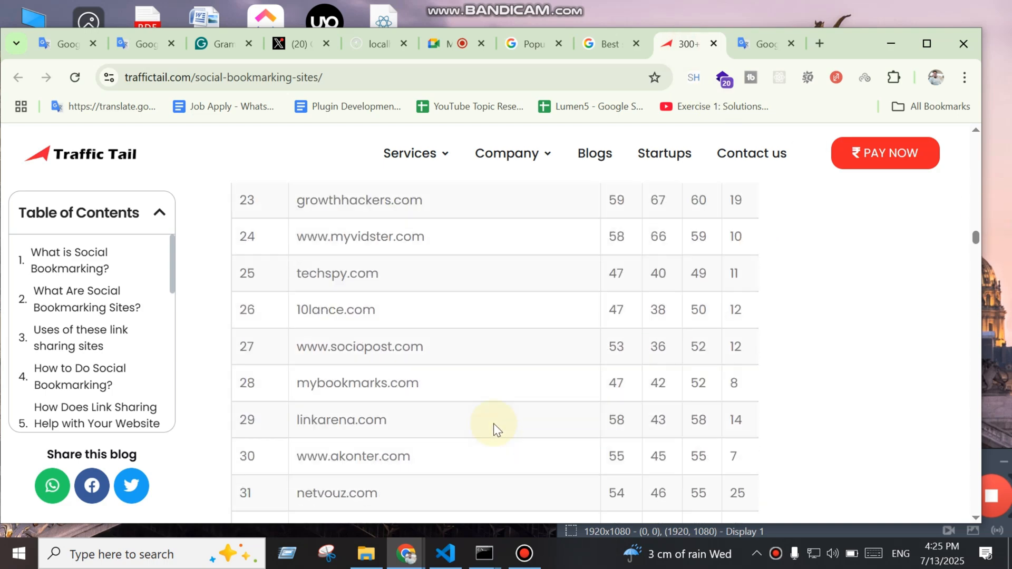
pyautogui.scroll(-20, 494, 438)
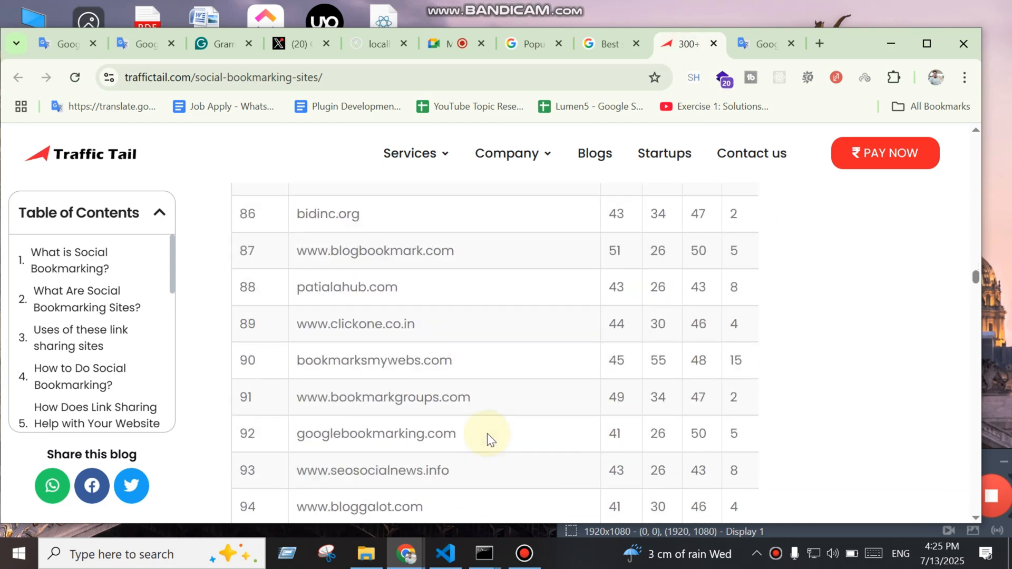
pyautogui.scroll(8, 495, 432)
pyautogui.scroll(20, 549, 376)
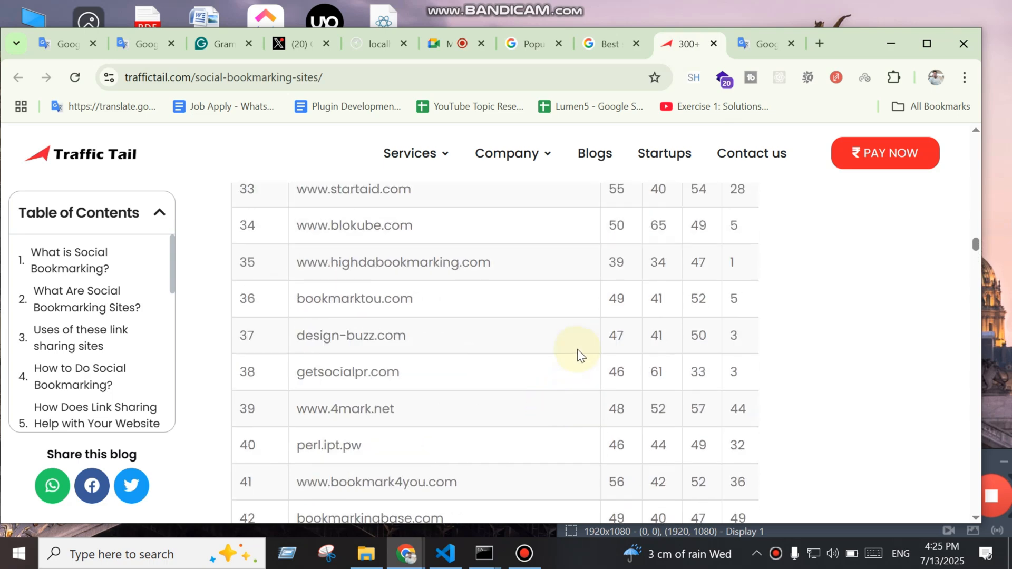
pyautogui.scroll(-2, 677, 420)
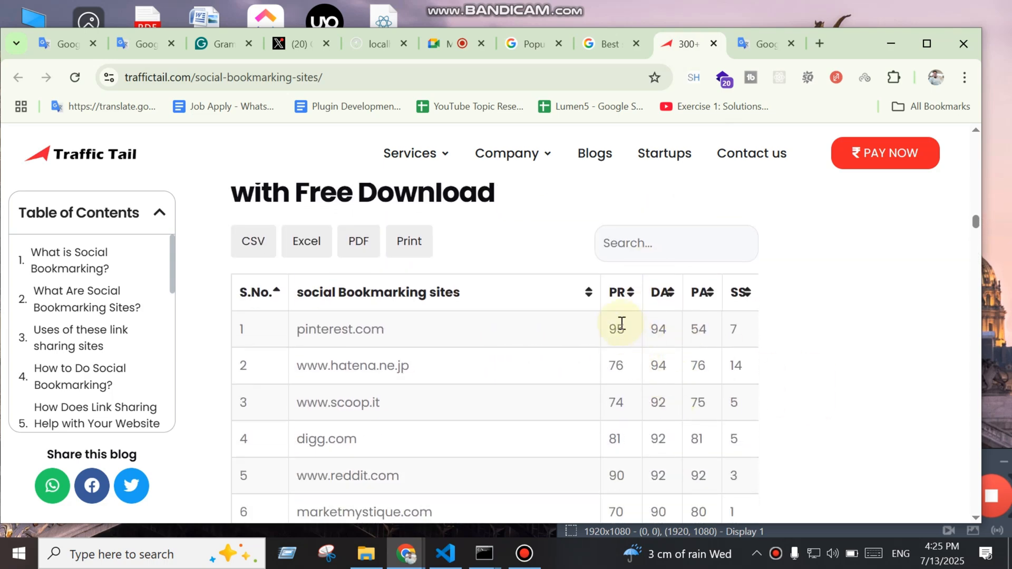
pyautogui.doubleClick(617, 328)
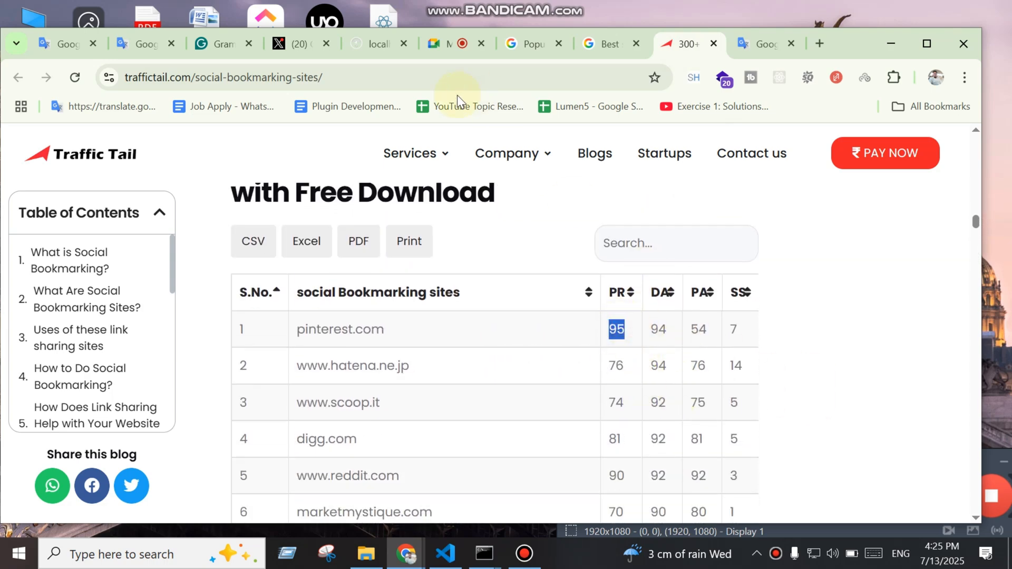
# Check the Google Meet call and the Bandicam recorder, and return to the Traffic Tail page without the floating call window
pyautogui.click(447, 47)
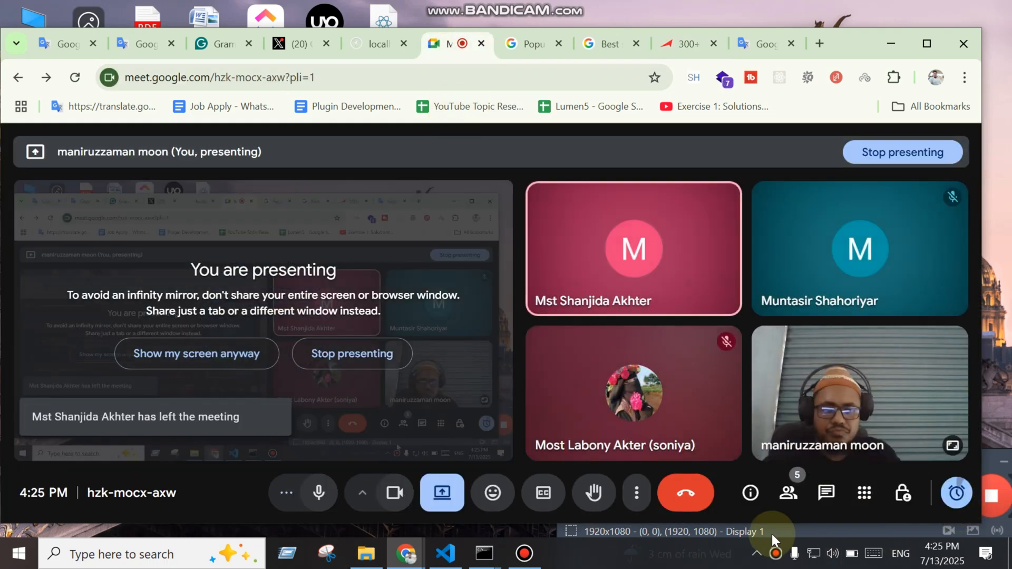
pyautogui.click(758, 555)
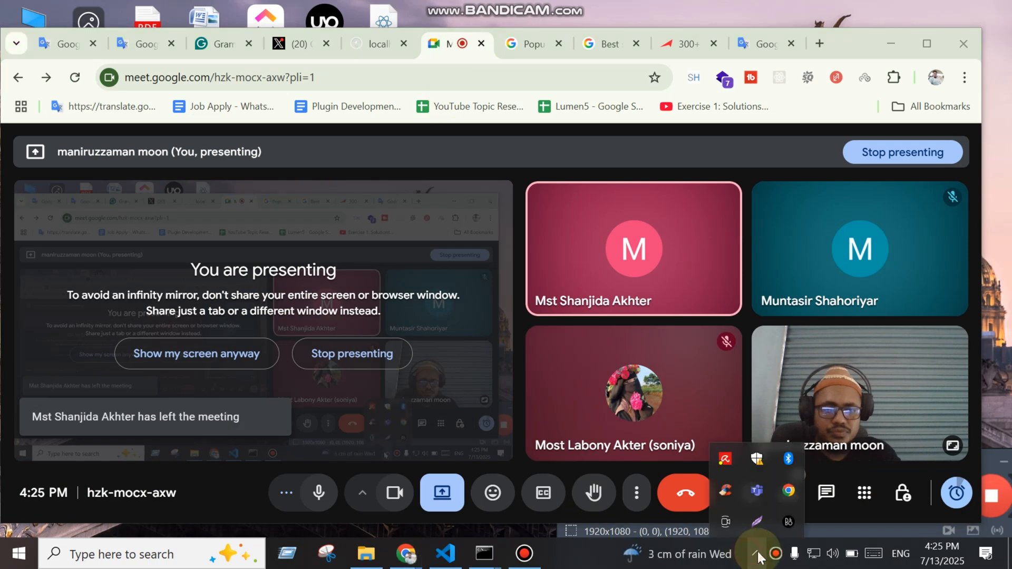
pyautogui.click(524, 554)
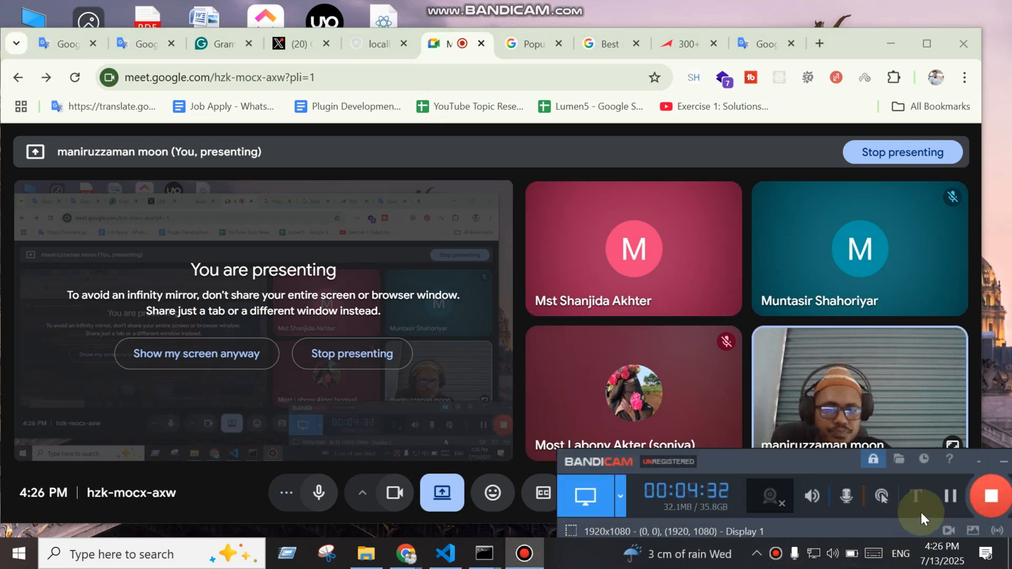
pyautogui.click(587, 83)
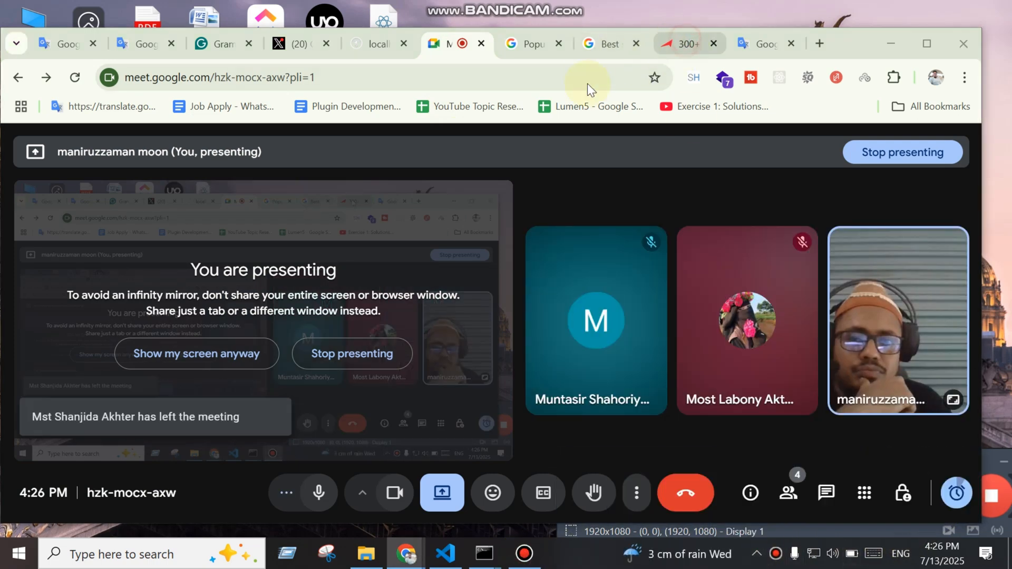
pyautogui.click(688, 42)
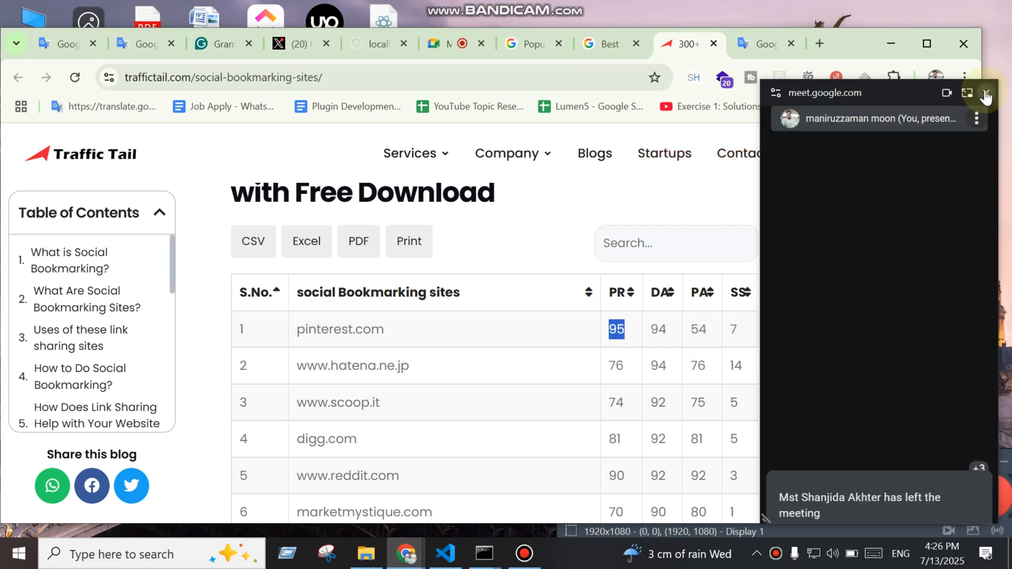
pyautogui.click(986, 95)
pyautogui.scroll(-1, 628, 414)
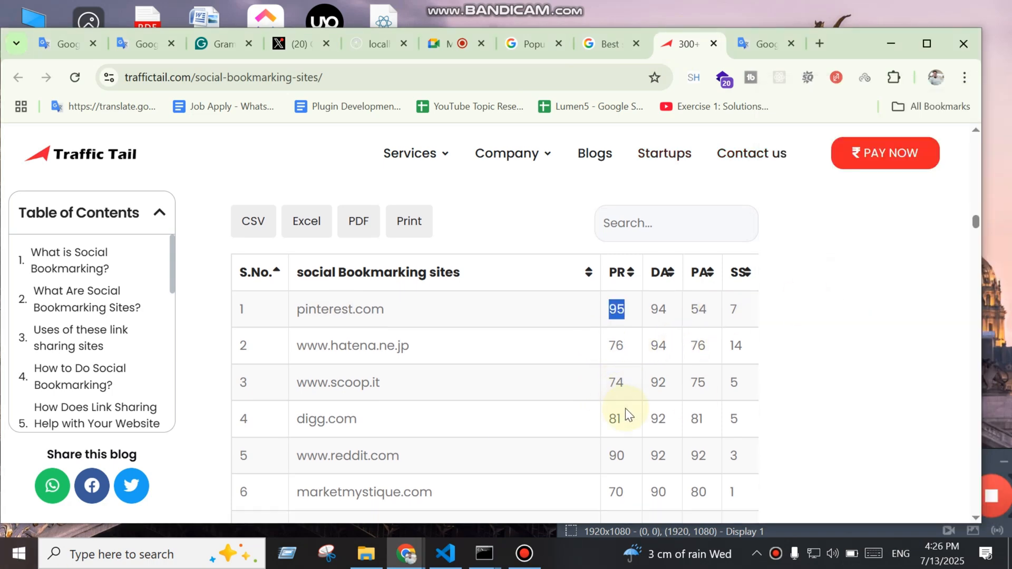
pyautogui.scroll(2, 342, 358)
pyautogui.moveTo(297, 328); pyautogui.dragTo(474, 412)
pyautogui.click(450, 372)
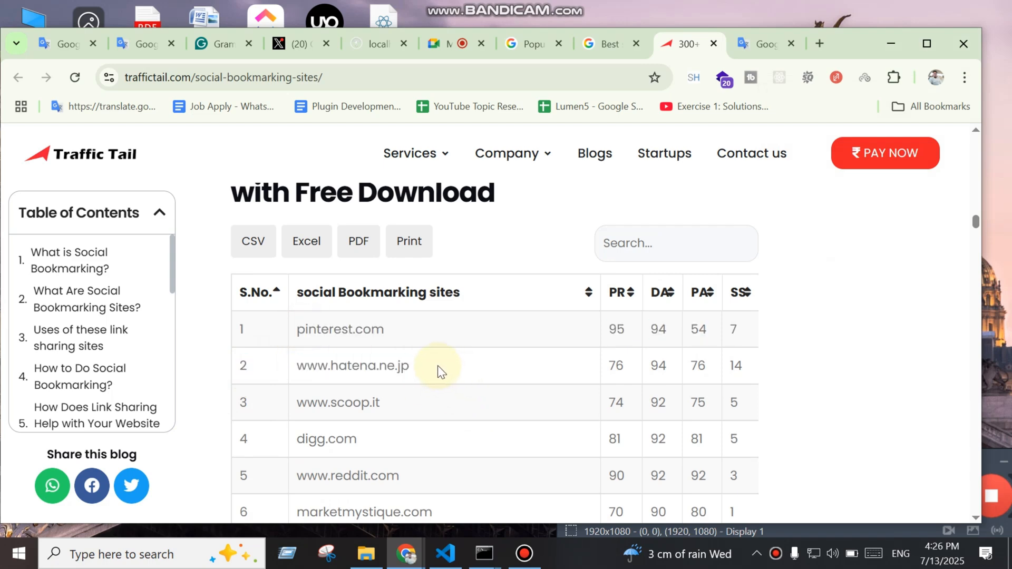
pyautogui.moveTo(438, 365); pyautogui.dragTo(338, 365)
pyautogui.moveTo(407, 410); pyautogui.dragTo(288, 404)
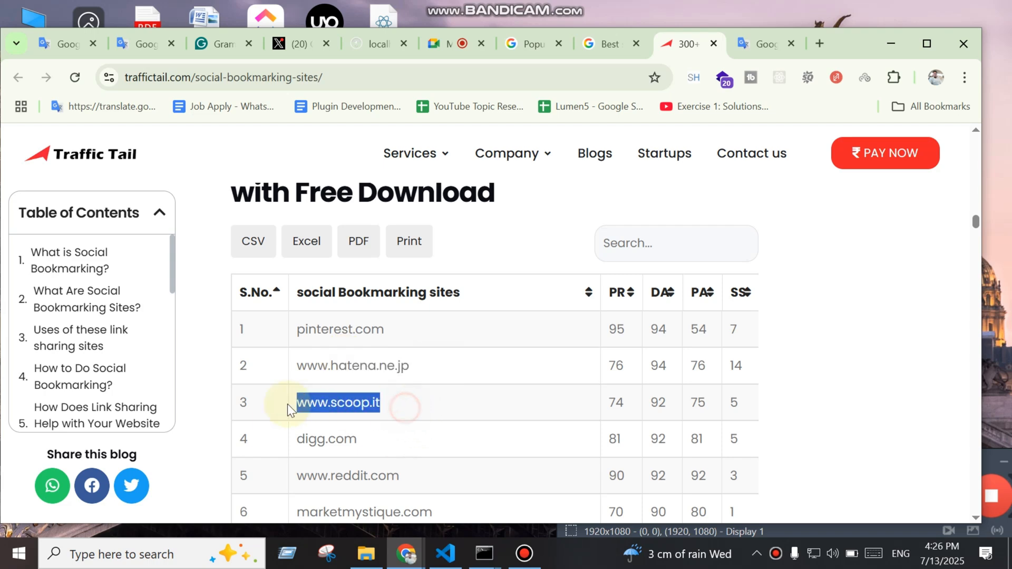
pyautogui.scroll(-1, 435, 451)
pyautogui.click(363, 366)
pyautogui.doubleClick(364, 369)
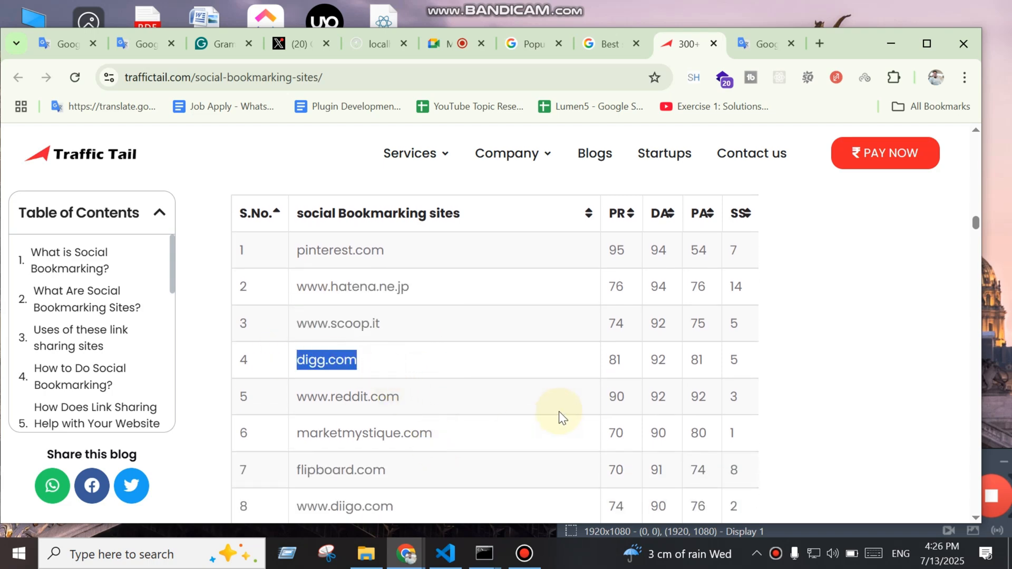
pyautogui.scroll(-1, 565, 427)
pyautogui.scroll(1, 575, 428)
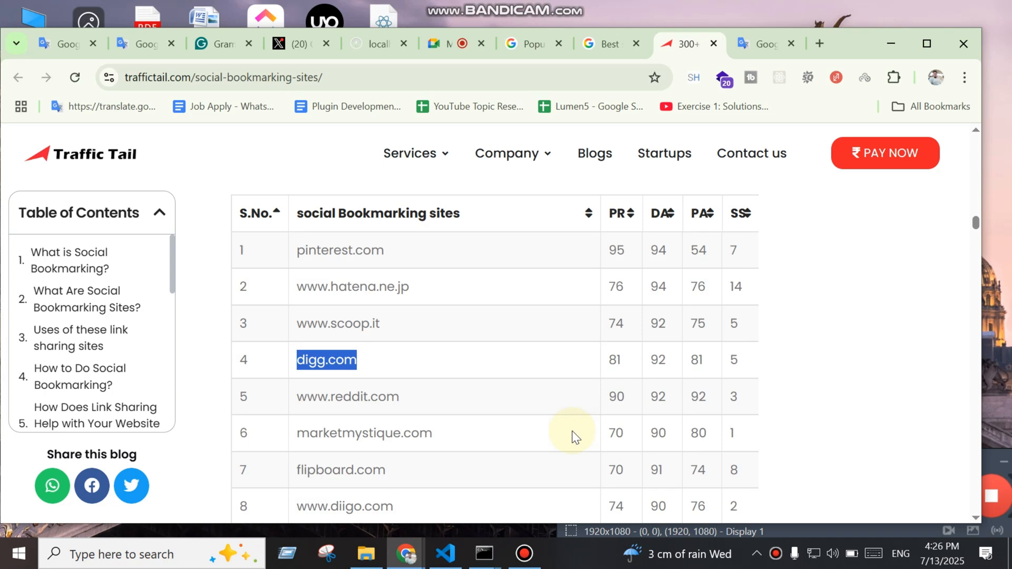
pyautogui.scroll(-5, 648, 442)
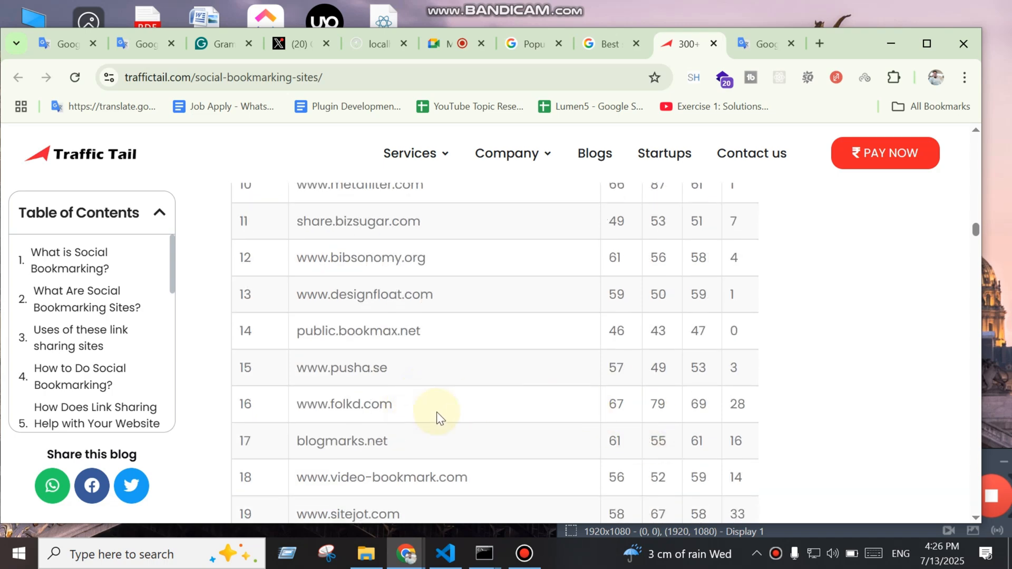
pyautogui.moveTo(409, 417); pyautogui.dragTo(318, 404)
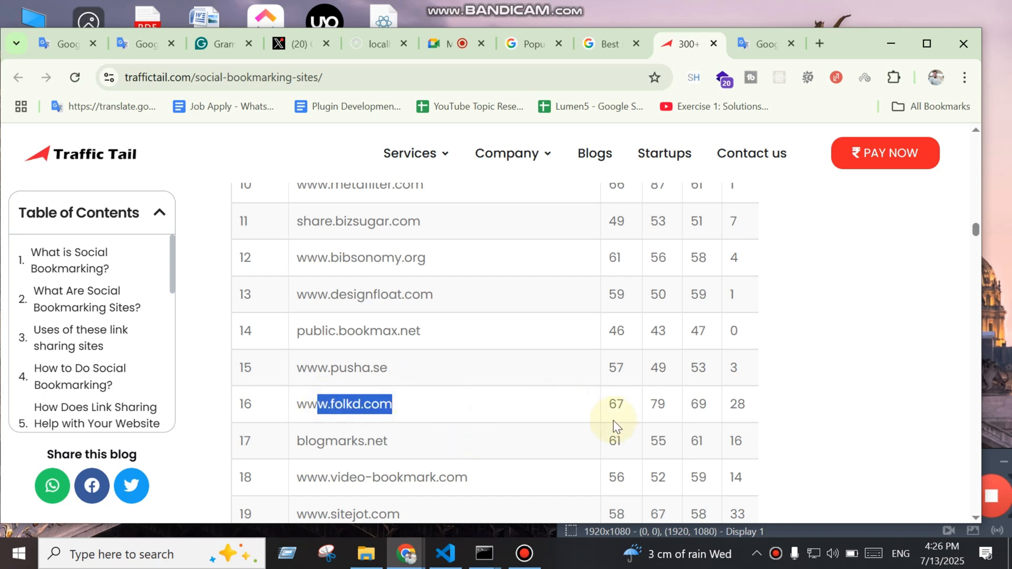
pyautogui.scroll(-2, 668, 476)
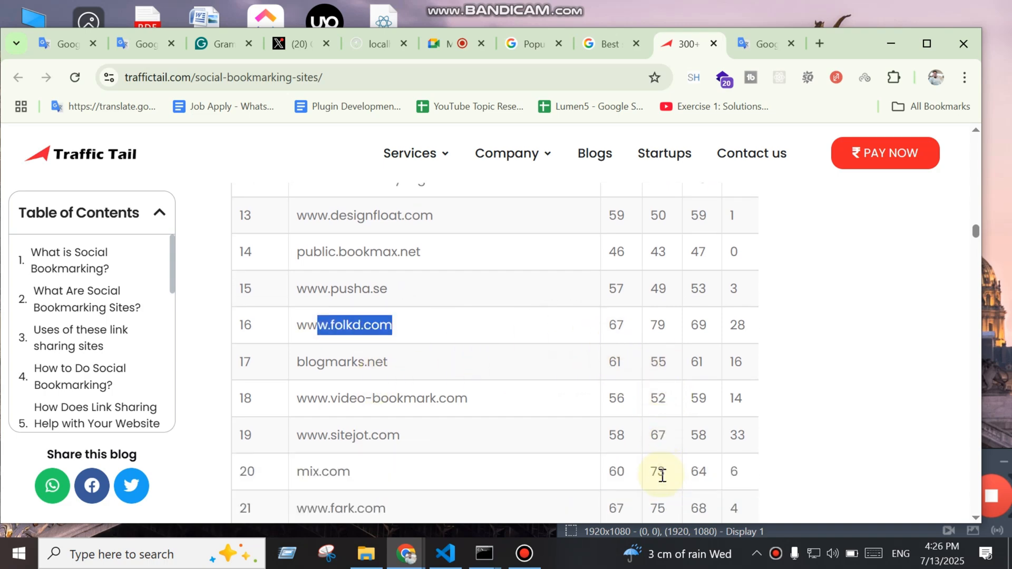
pyautogui.scroll(1, 665, 474)
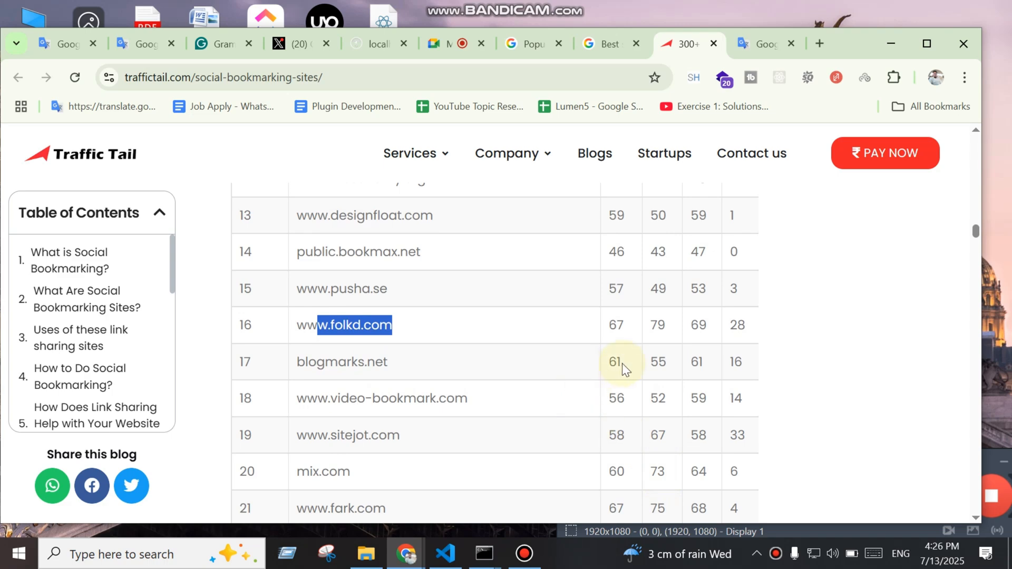
pyautogui.moveTo(631, 328); pyautogui.dragTo(562, 327)
pyautogui.scroll(4, 600, 384)
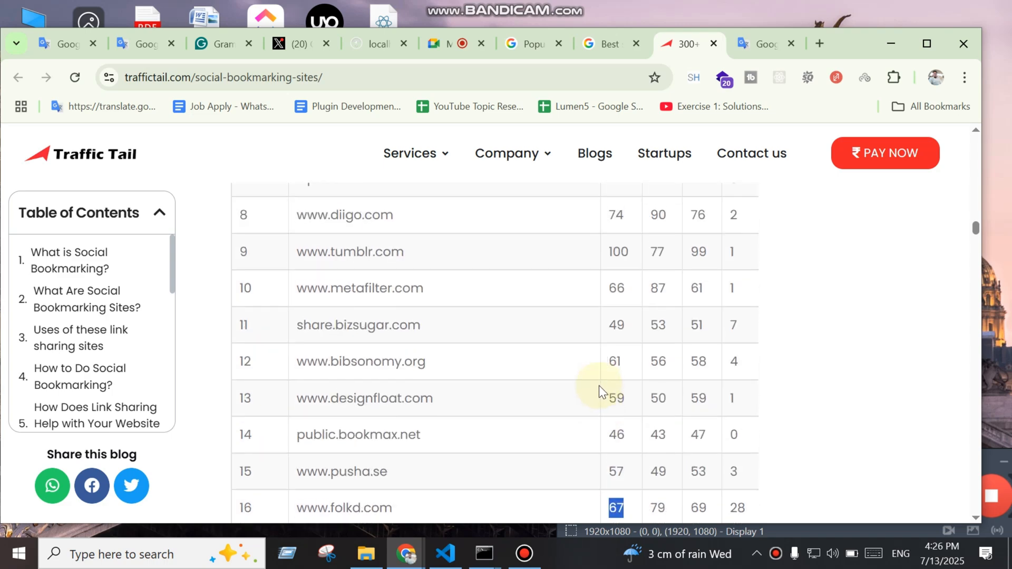
pyautogui.scroll(2, 601, 388)
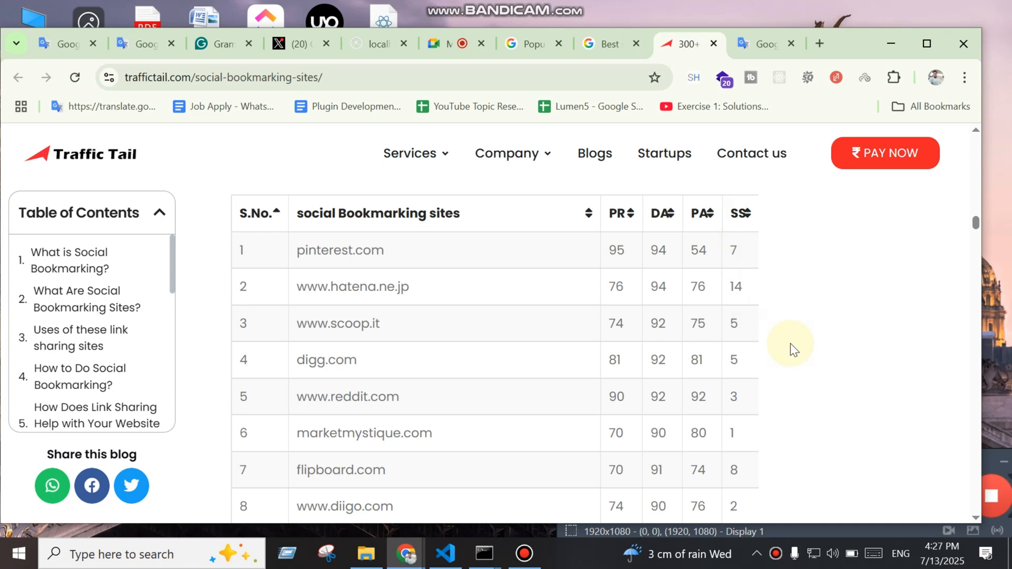
pyautogui.doubleClick(666, 253)
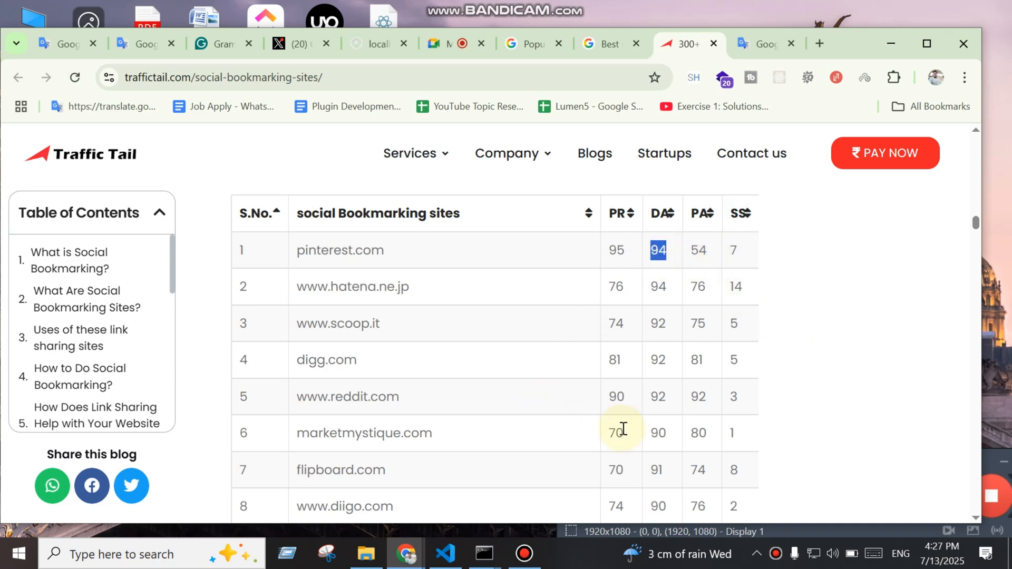
pyautogui.scroll(-3, 624, 428)
pyautogui.scroll(-1, 684, 446)
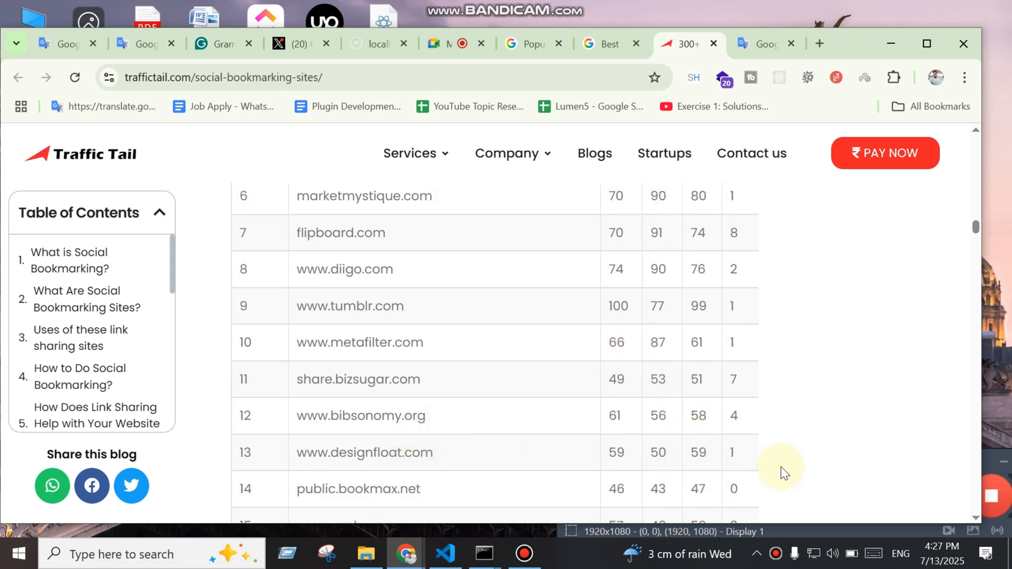
pyautogui.doubleClick(675, 417)
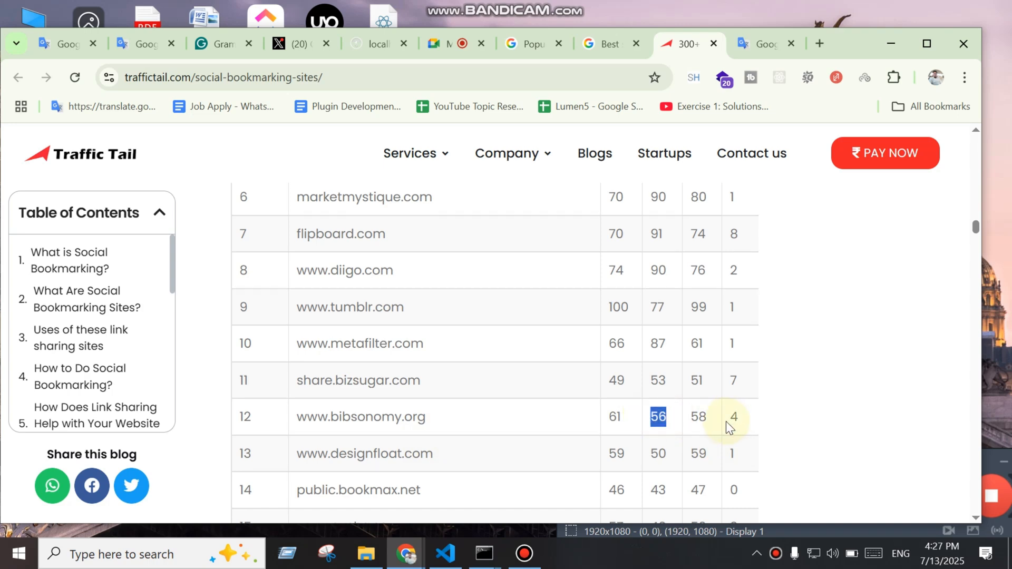
pyautogui.scroll(2, 725, 422)
pyautogui.scroll(1, 724, 422)
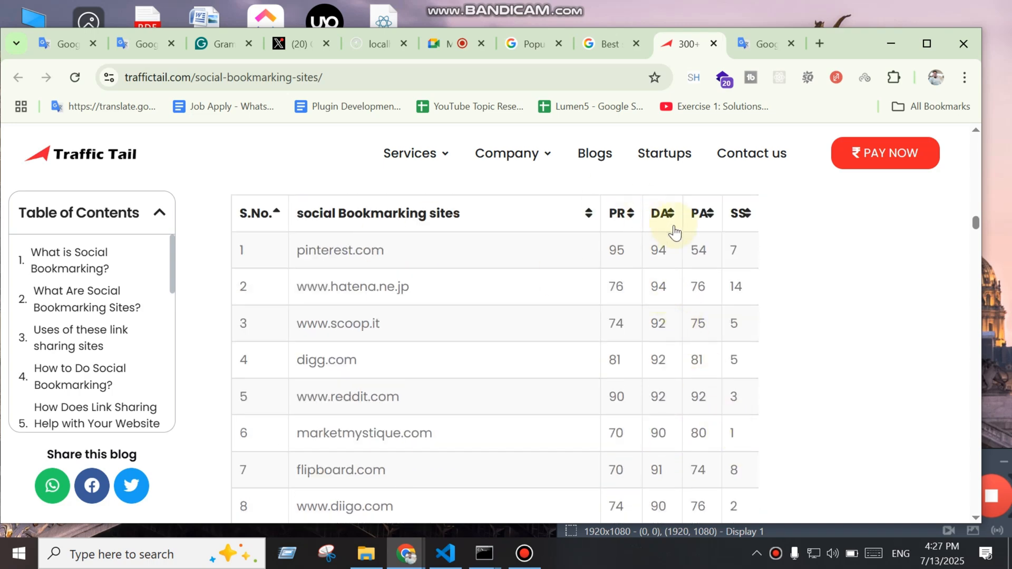
# Highlight the pinterest.com row from the site name through its DA value, and clear the highlight
pyautogui.moveTo(669, 249); pyautogui.dragTo(293, 263)
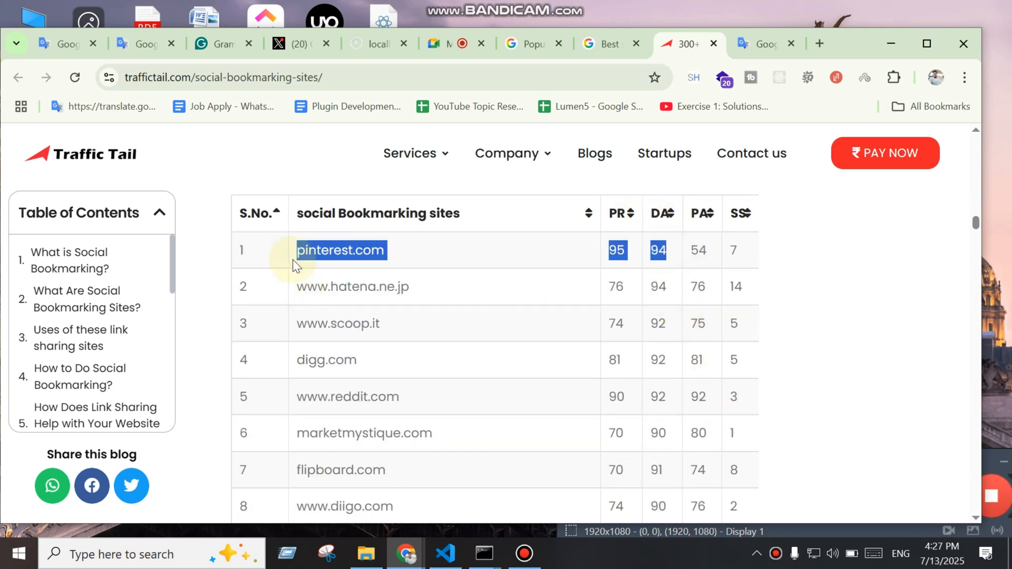
pyautogui.click(448, 268)
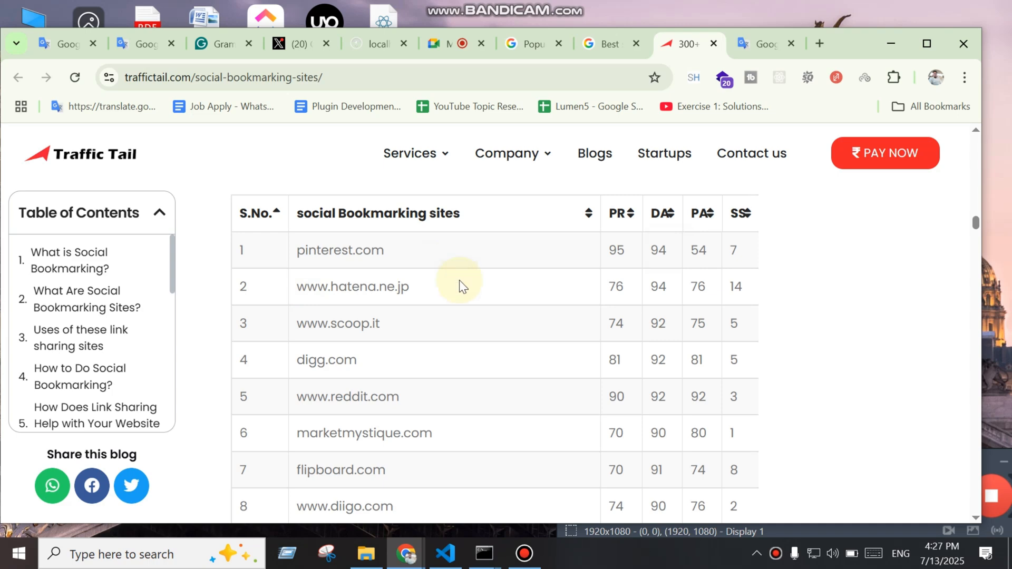
pyautogui.scroll(-1, 725, 467)
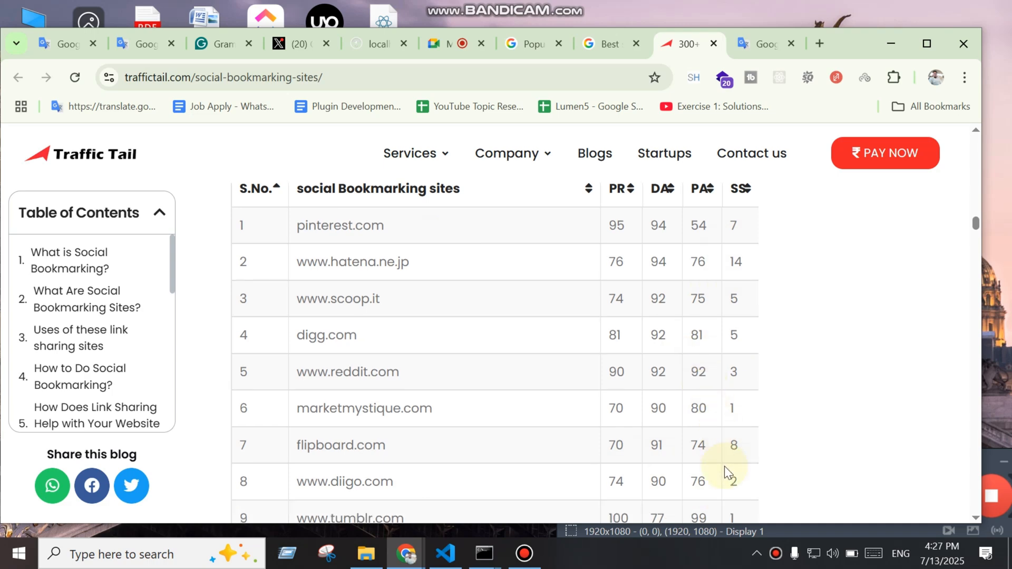
pyautogui.scroll(1, 728, 463)
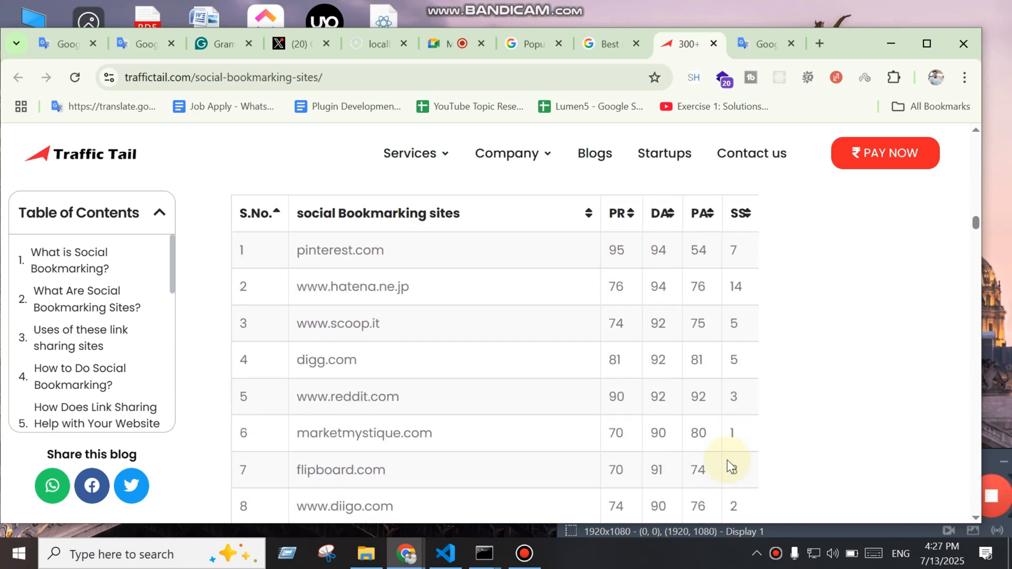
# Admit the waiting participant to the Google Meet call and return to the Traffic Tail page
pyautogui.click(452, 42)
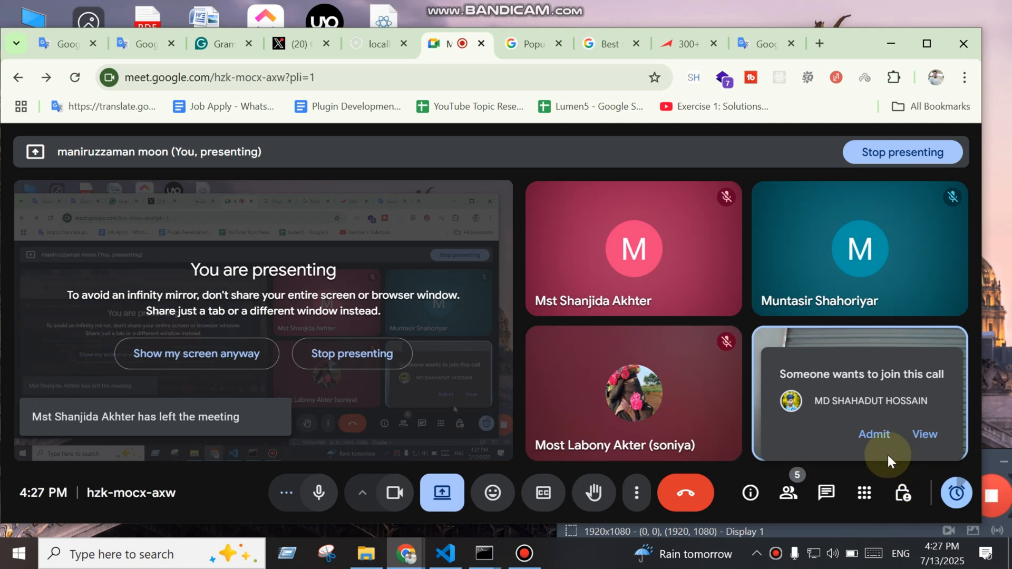
pyautogui.click(876, 436)
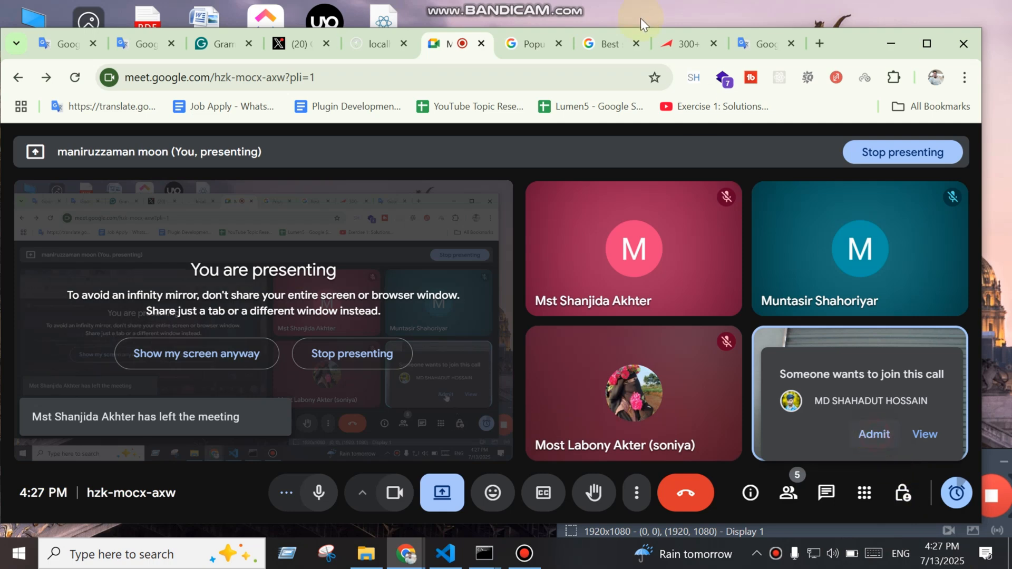
pyautogui.click(684, 45)
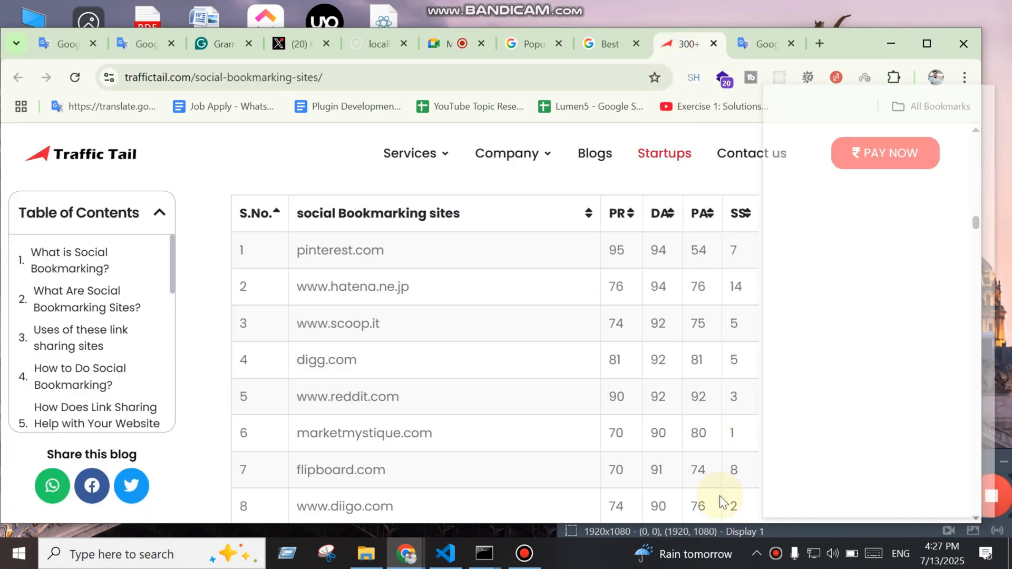
# Look through the remaining social bookmarking tables on the Traffic Tail page, comparing the listed sites and their scores
pyautogui.scroll(-2, 717, 496)
pyautogui.scroll(4, 694, 439)
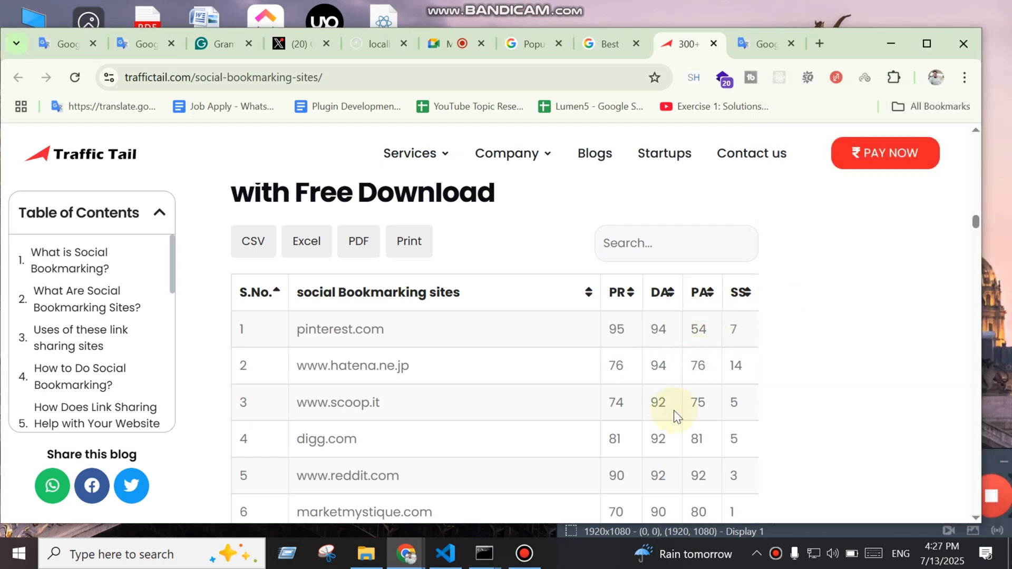
pyautogui.scroll(-20, 676, 413)
pyautogui.scroll(-20, 854, 482)
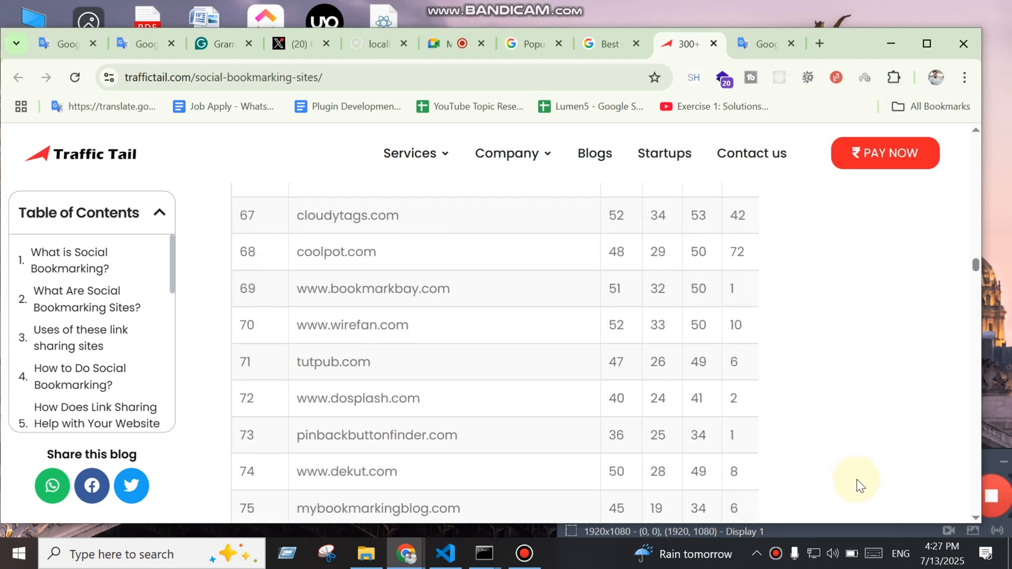
pyautogui.moveTo(976, 285); pyautogui.dragTo(983, 424)
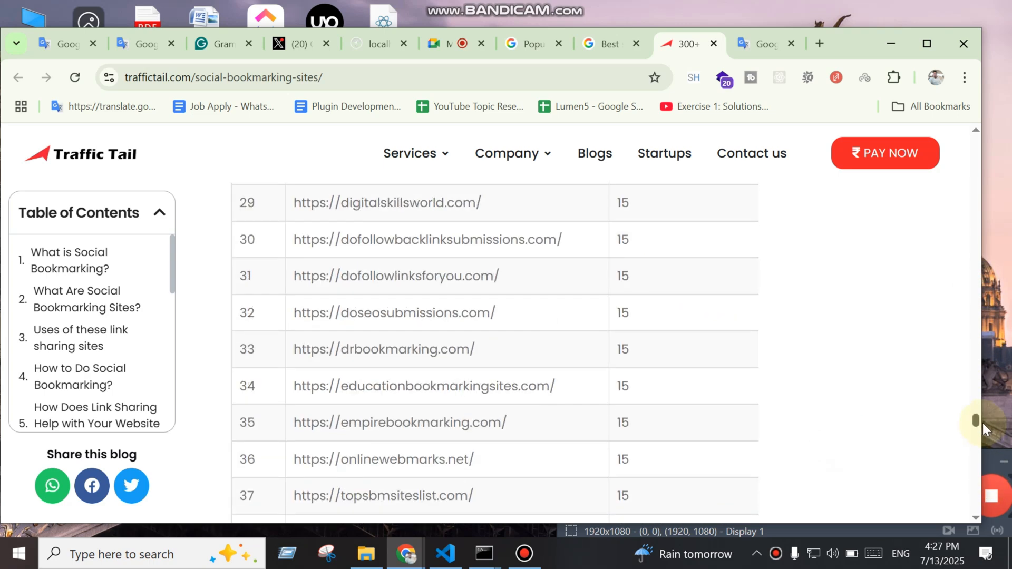
pyautogui.doubleClick(652, 425)
pyautogui.scroll(20, 876, 456)
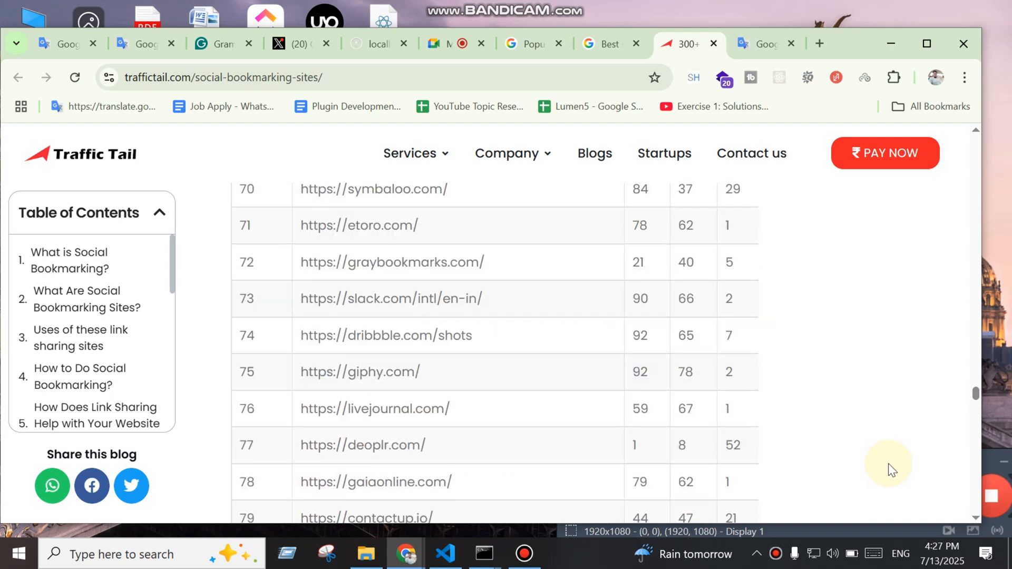
pyautogui.scroll(5, 886, 467)
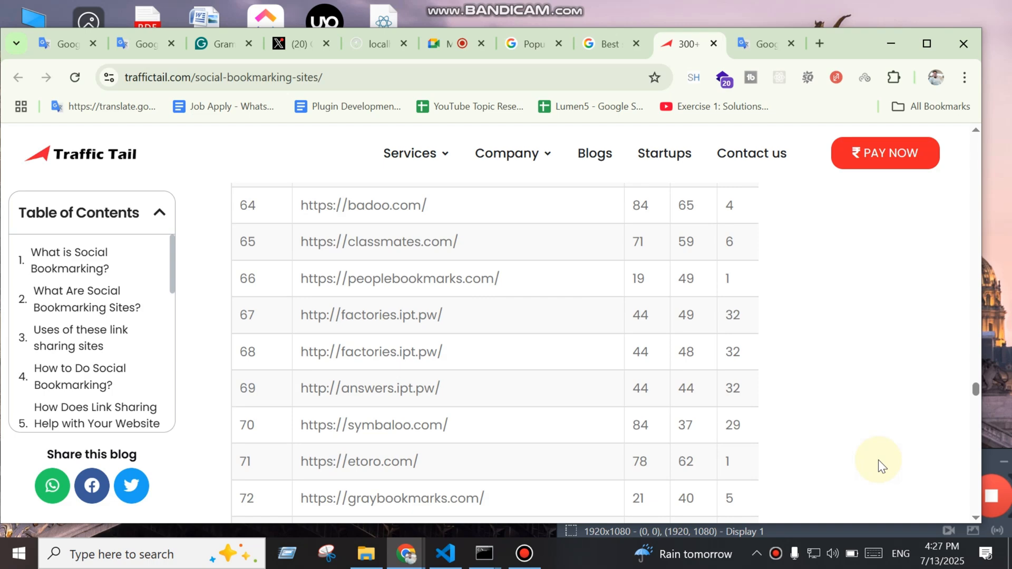
pyautogui.scroll(9, 823, 416)
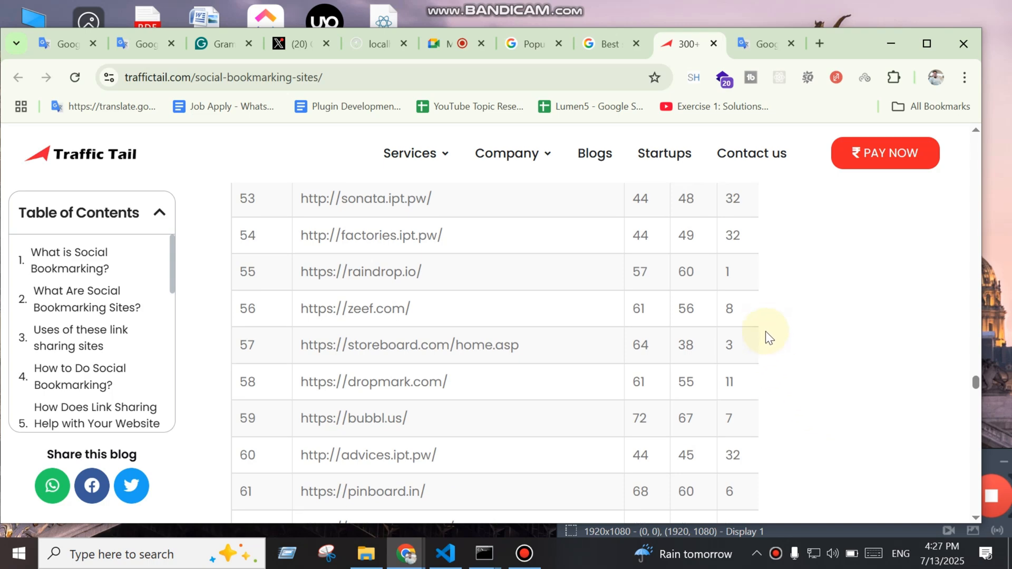
pyautogui.scroll(18, 767, 338)
pyautogui.scroll(6, 759, 364)
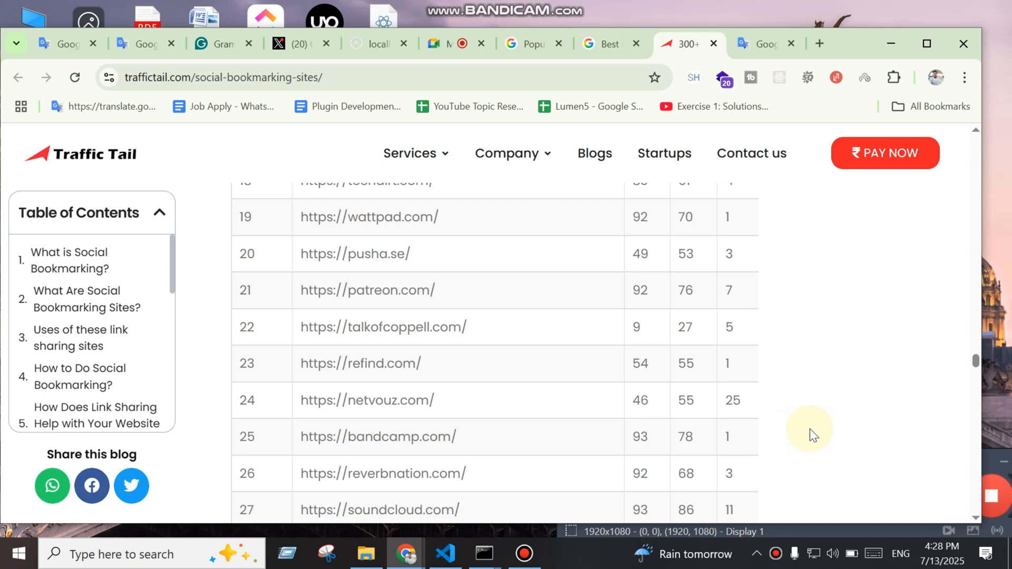
pyautogui.scroll(12, 800, 405)
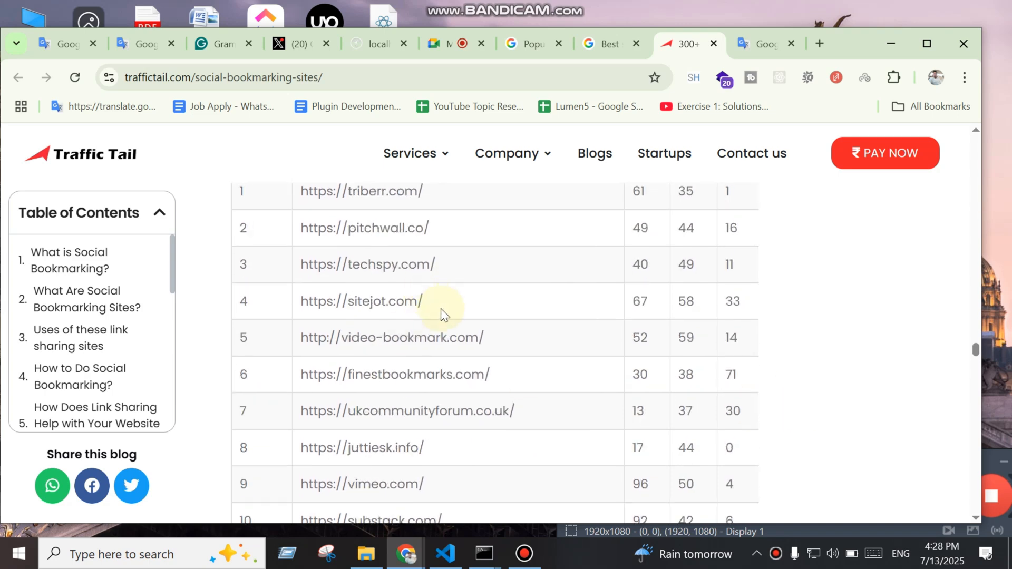
pyautogui.scroll(9, 449, 327)
pyautogui.scroll(-5, 470, 358)
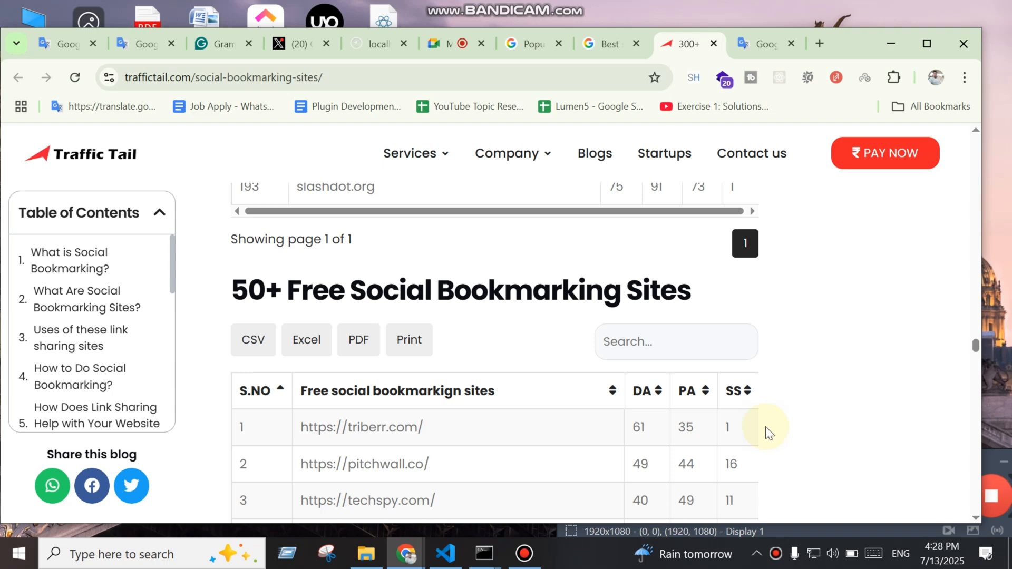
pyautogui.scroll(-1, 766, 426)
pyautogui.moveTo(460, 354); pyautogui.dragTo(282, 344)
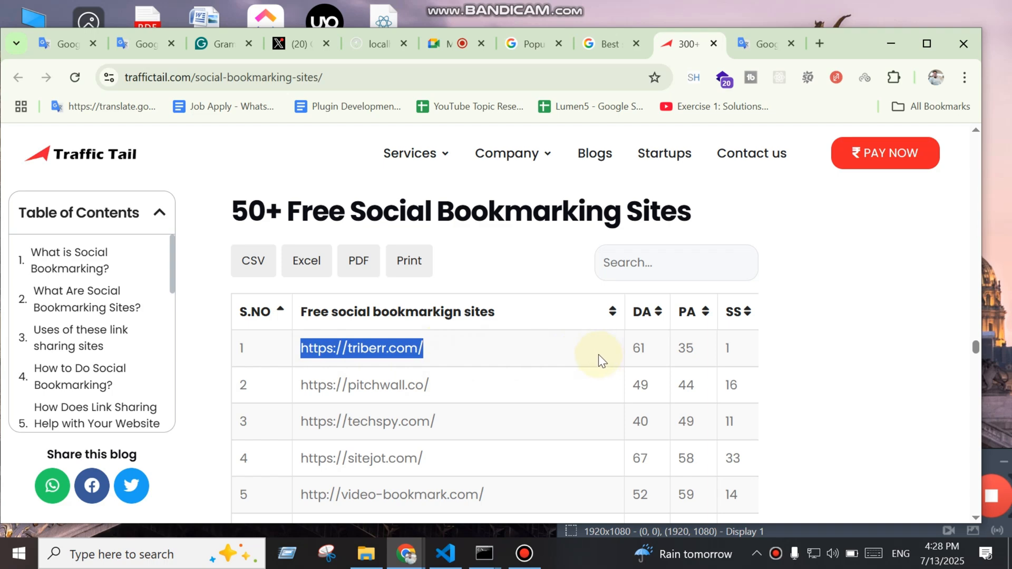
pyautogui.scroll(-1, 596, 352)
pyautogui.scroll(1, 596, 352)
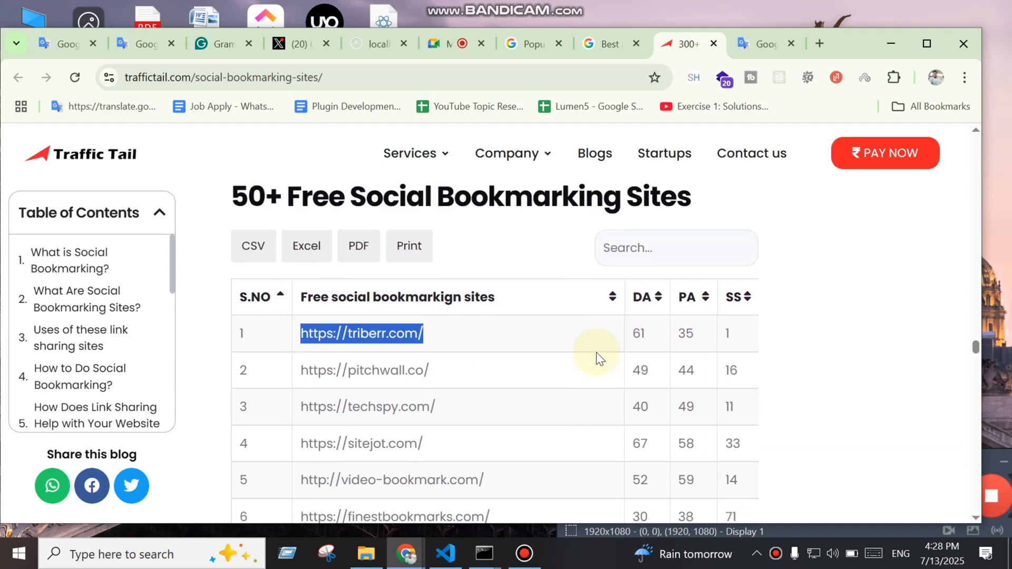
pyautogui.scroll(-1, 596, 352)
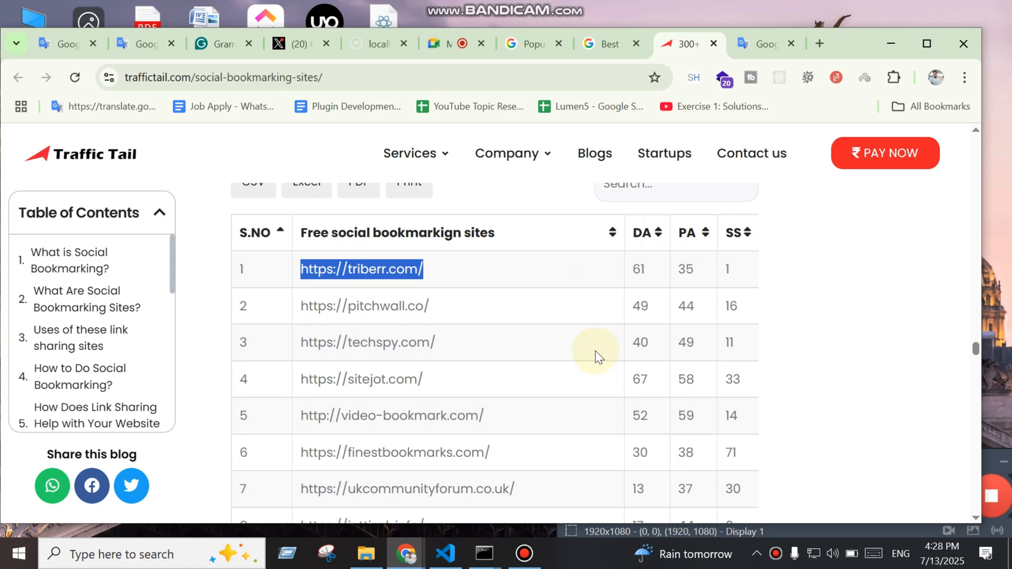
pyautogui.scroll(1, 587, 352)
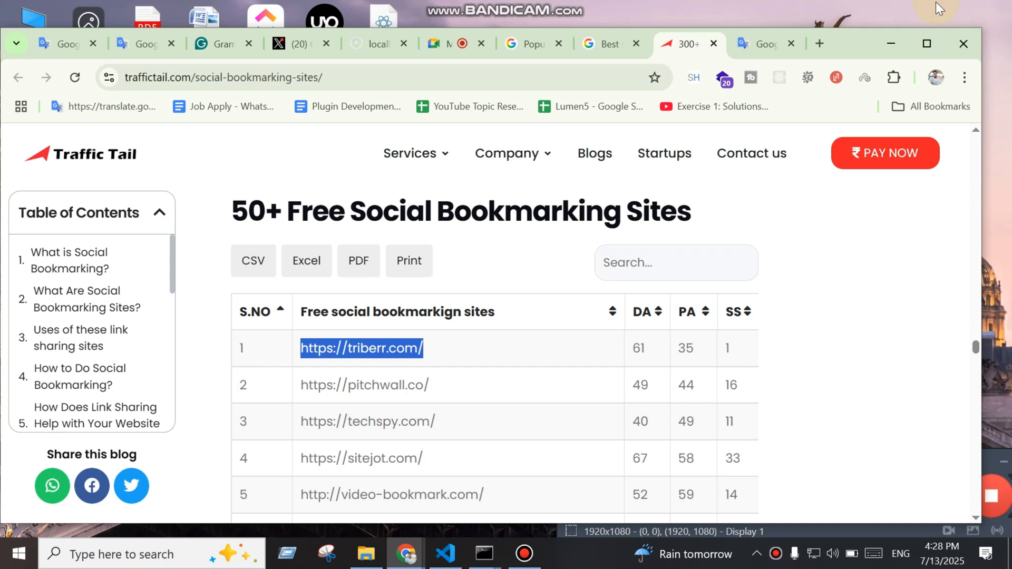
# Revisit the Google results for the bookmarking site list and for popular link building methods, and return to the Traffic Tail page
pyautogui.click(593, 45)
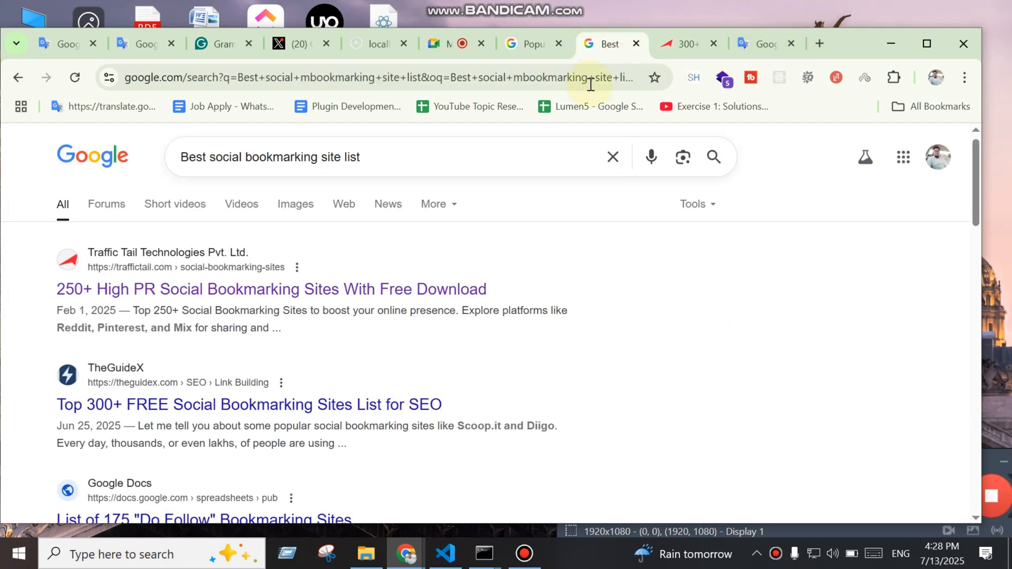
pyautogui.click(536, 51)
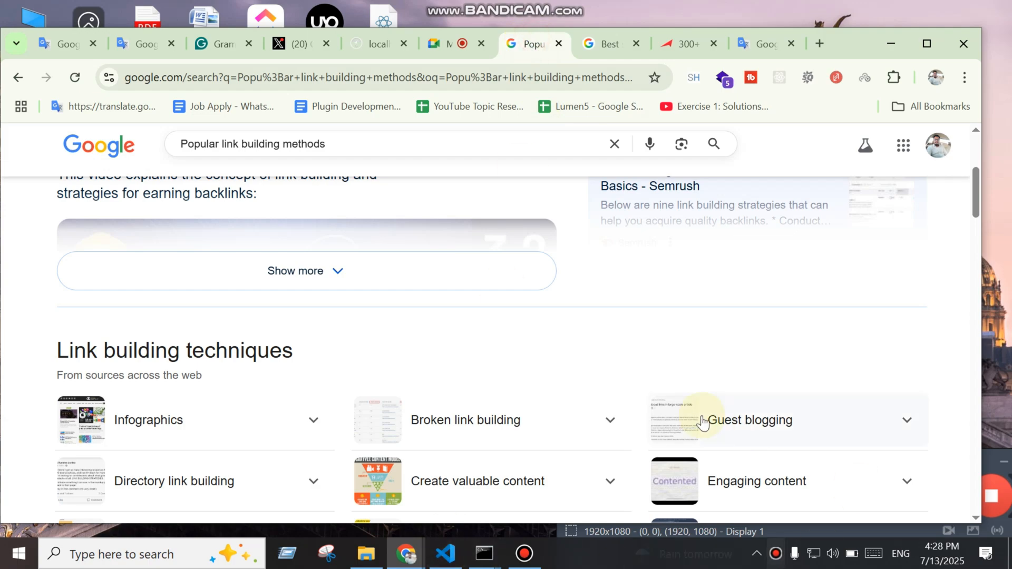
pyautogui.scroll(-3, 705, 422)
pyautogui.scroll(3, 702, 430)
pyautogui.click(683, 43)
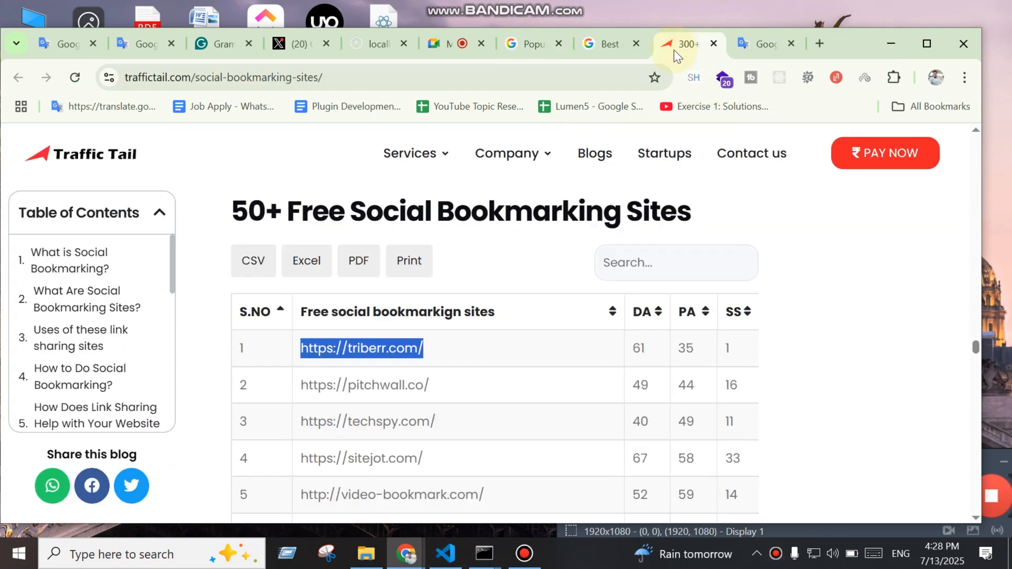
# Close the Traffic Tail page and open TheGuideX's Top 300+ FREE Social Bookmarking Sites List at its FREE Social Bookmarking Sites List section
pyautogui.click(714, 44)
pyautogui.click(606, 38)
pyautogui.scroll(-2, 203, 441)
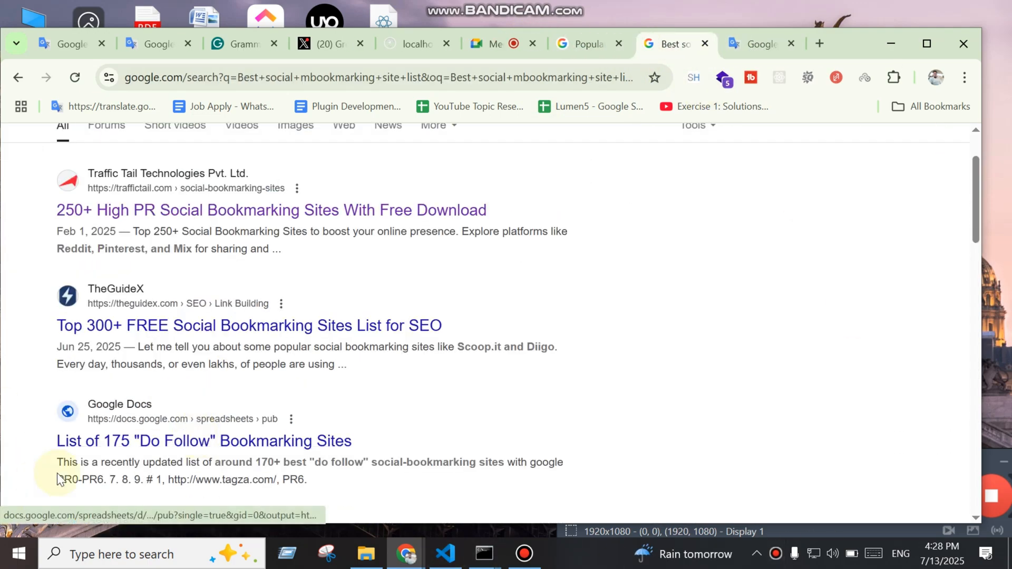
pyautogui.middleClick(244, 341)
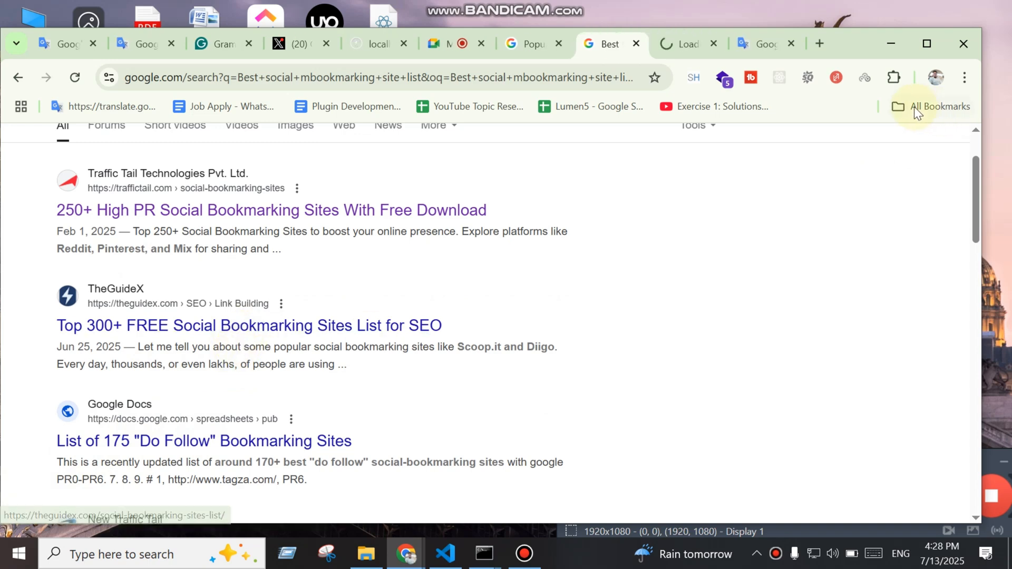
pyautogui.click(689, 43)
pyautogui.scroll(-5, 646, 400)
pyautogui.scroll(-5, 648, 419)
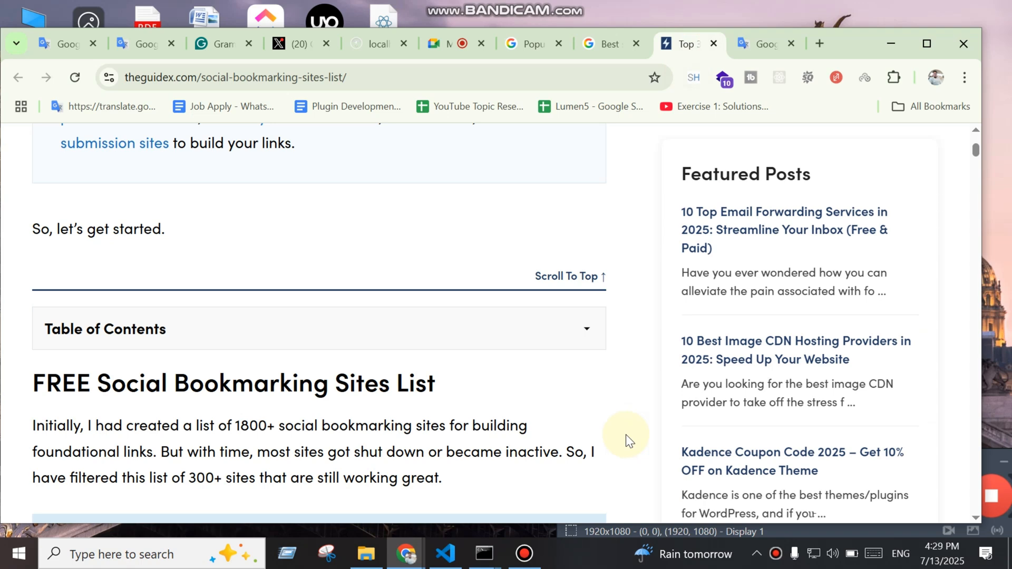
# Bring up the Bandicam recorder window
pyautogui.click(524, 553)
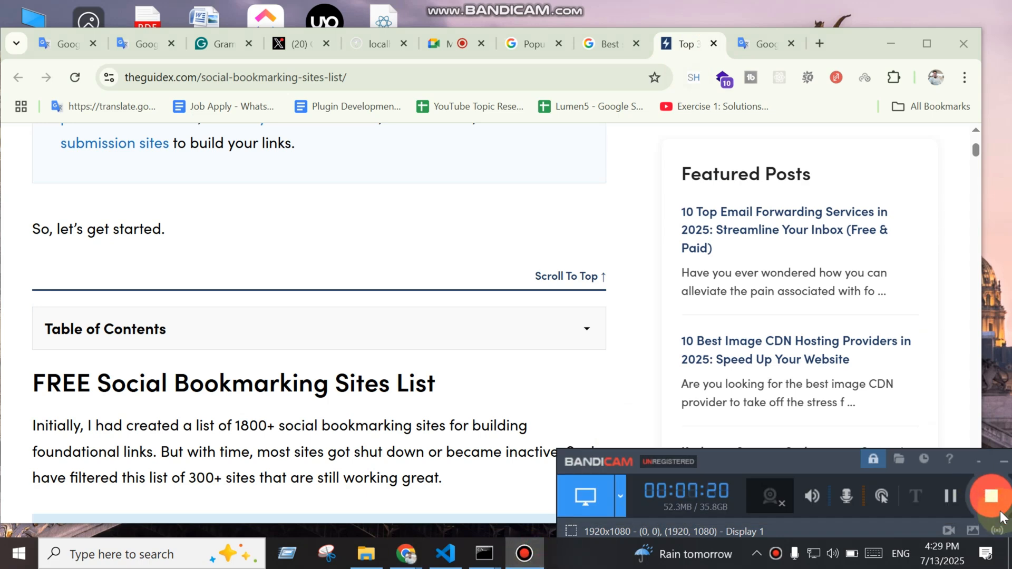
# Close the Google results page for the bookmarking site list and return to the results for popular link building methods
pyautogui.click(951, 498)
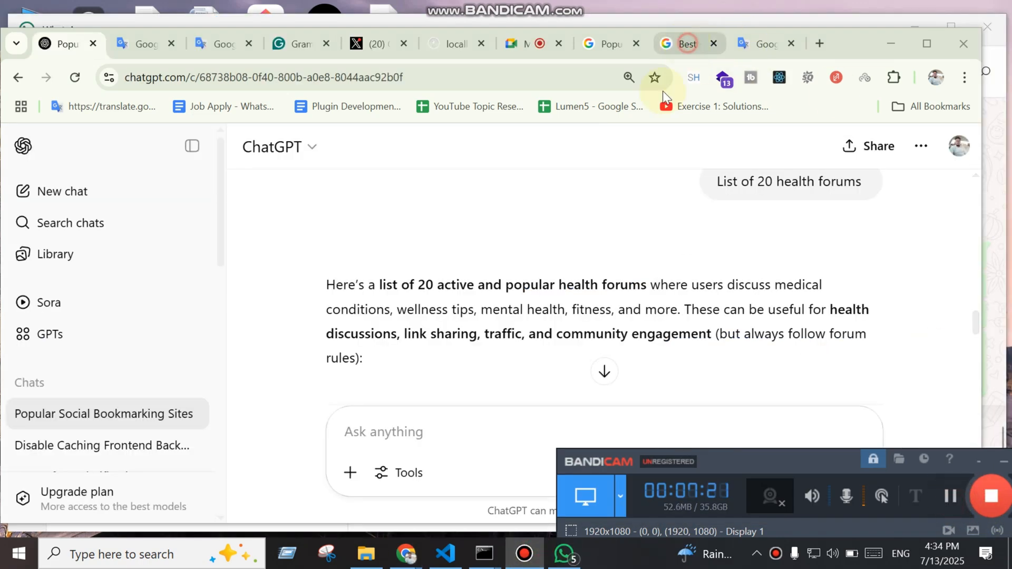
pyautogui.click(686, 44)
pyautogui.middleClick(686, 43)
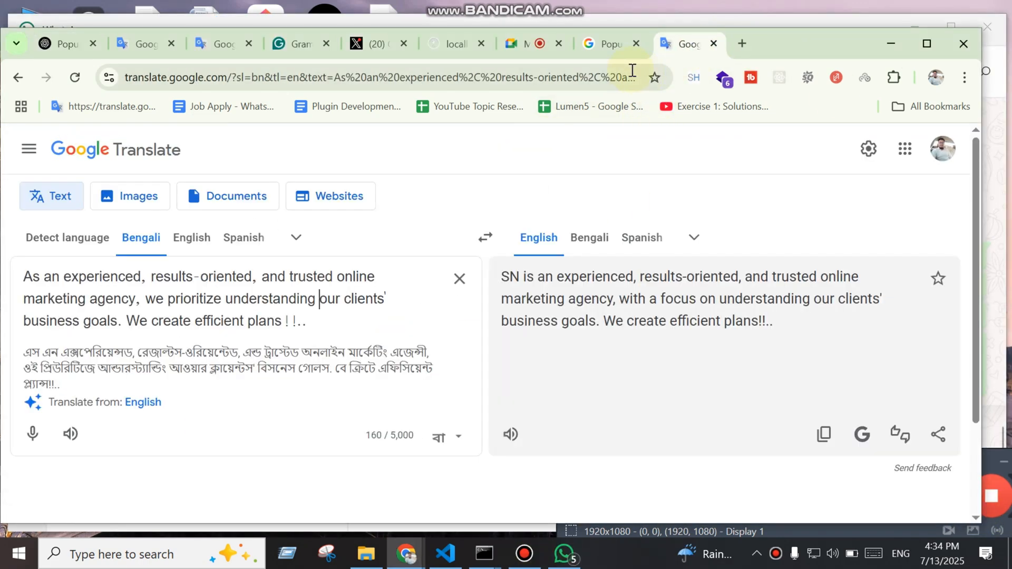
pyautogui.click(606, 42)
pyautogui.scroll(5, 496, 374)
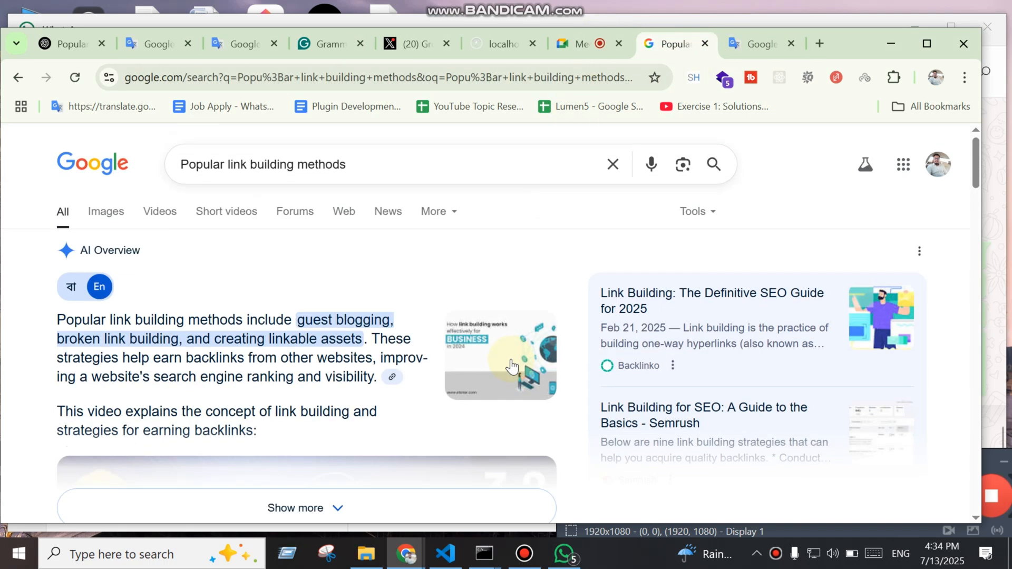
pyautogui.click(364, 166)
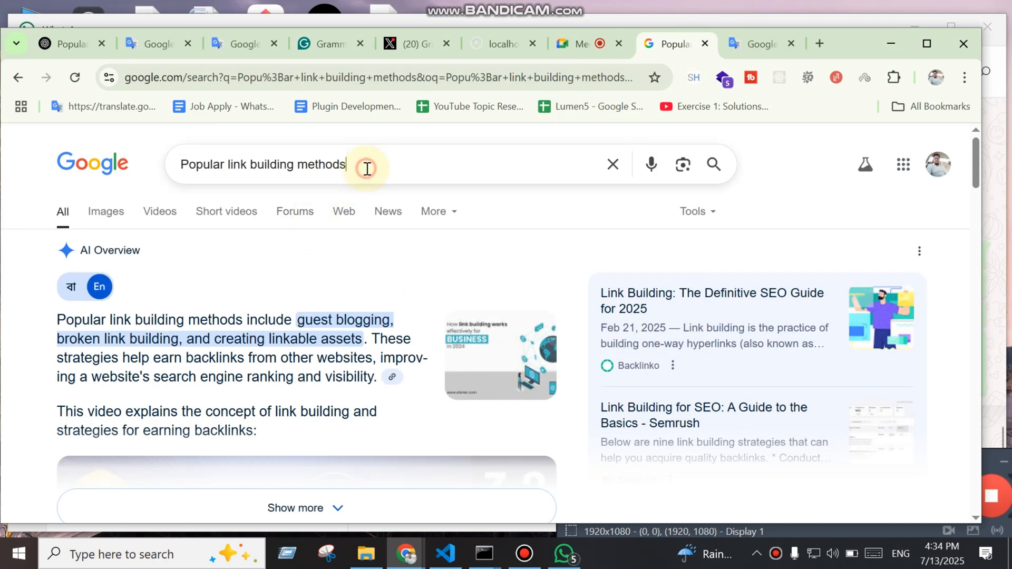
# Search Google in a new tab for "list of social bookmarking sites"
pyautogui.click(820, 43)
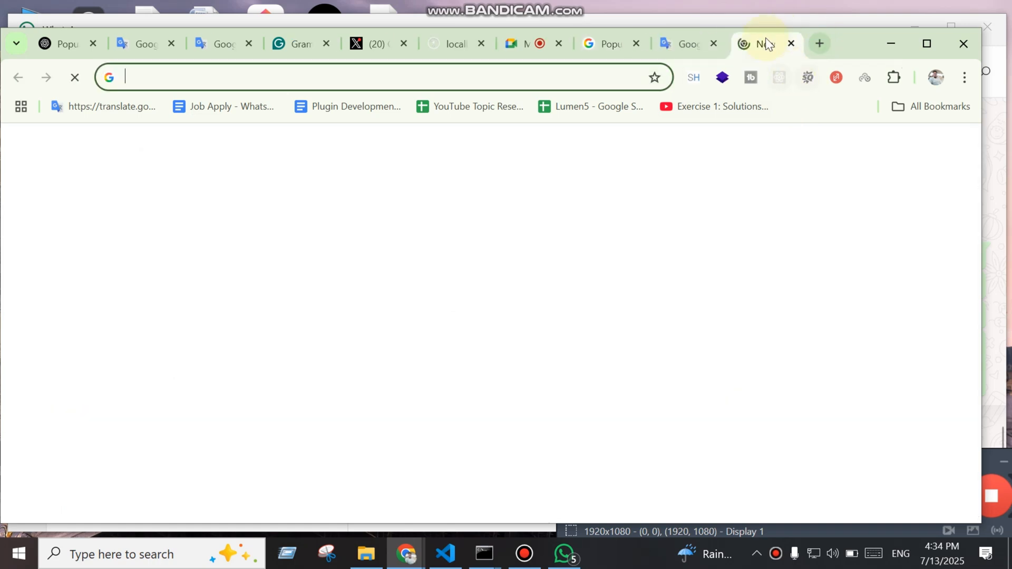
pyautogui.write('list of ')
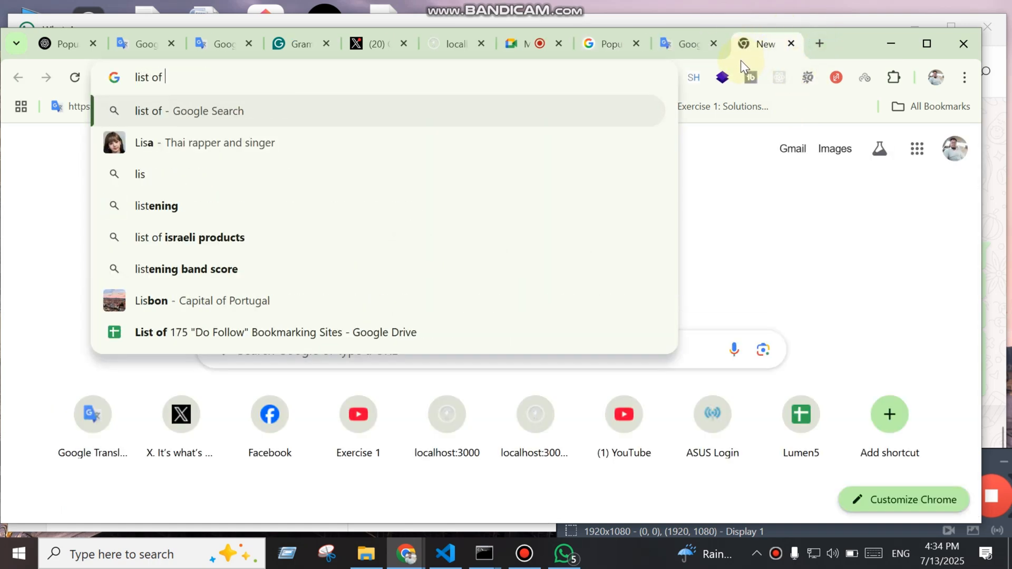
pyautogui.write('social boo')
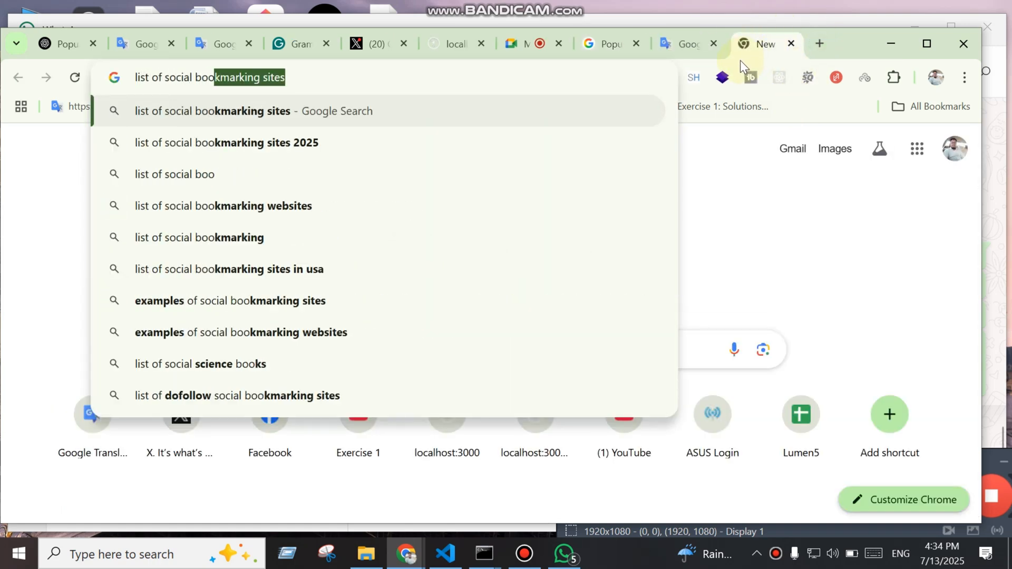
pyautogui.press('Return')
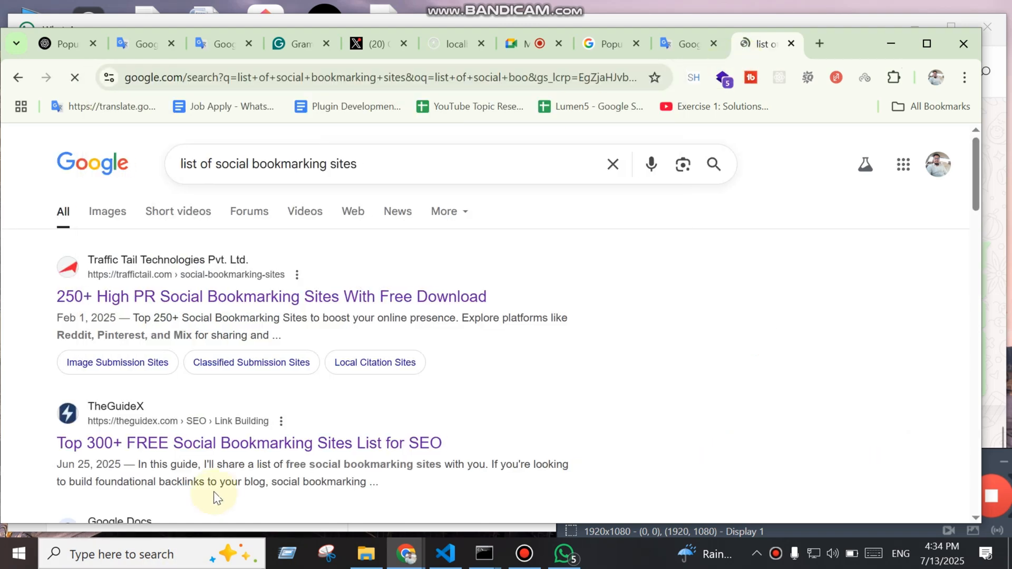
# Open SEO Aim Point's 1300+ Social Bookmarking Sites List for 2024 and examine the start of its Domain Authority table
pyautogui.scroll(-5, 210, 481)
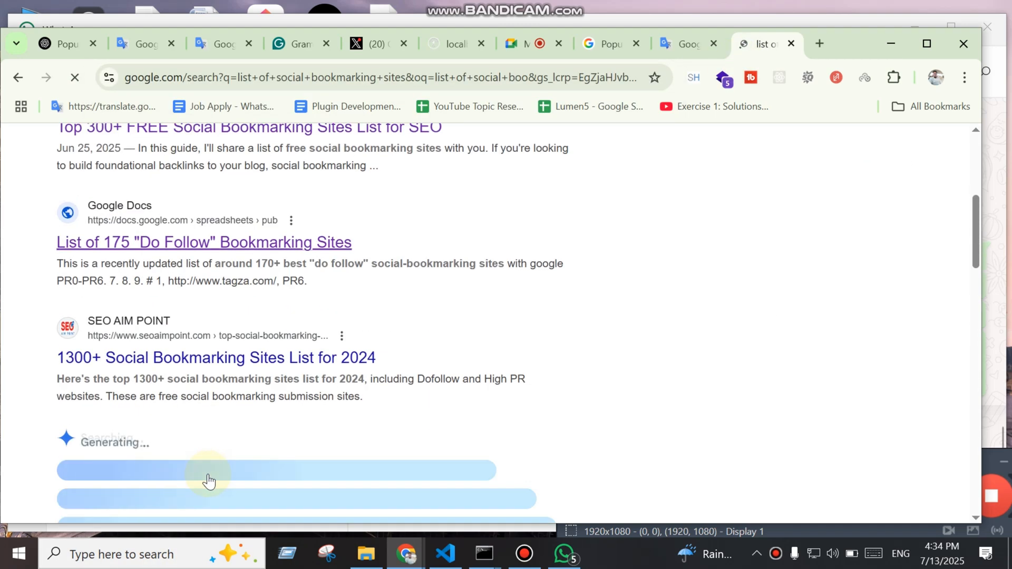
pyautogui.middleClick(212, 359)
pyautogui.click(765, 45)
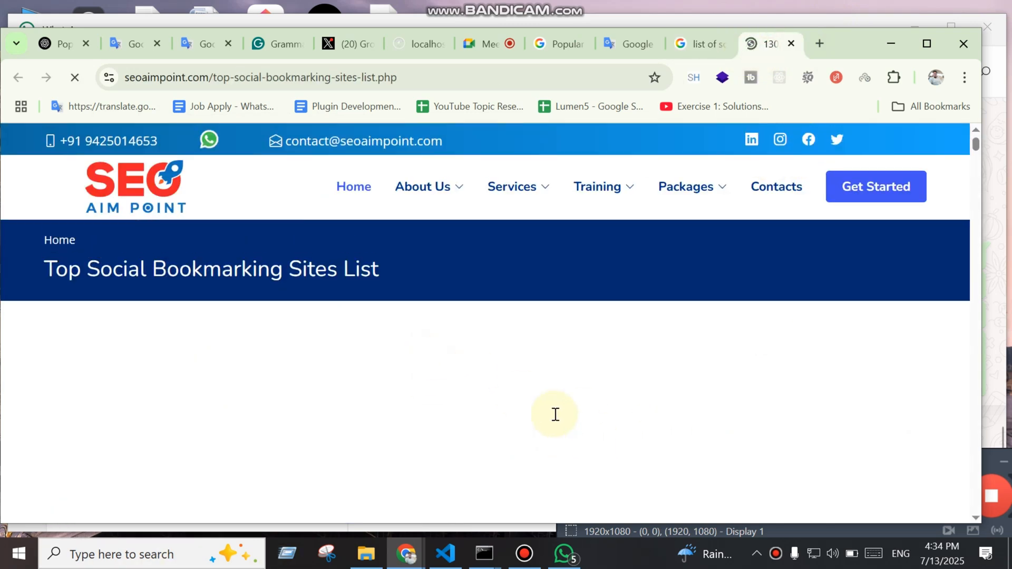
pyautogui.scroll(-15, 551, 411)
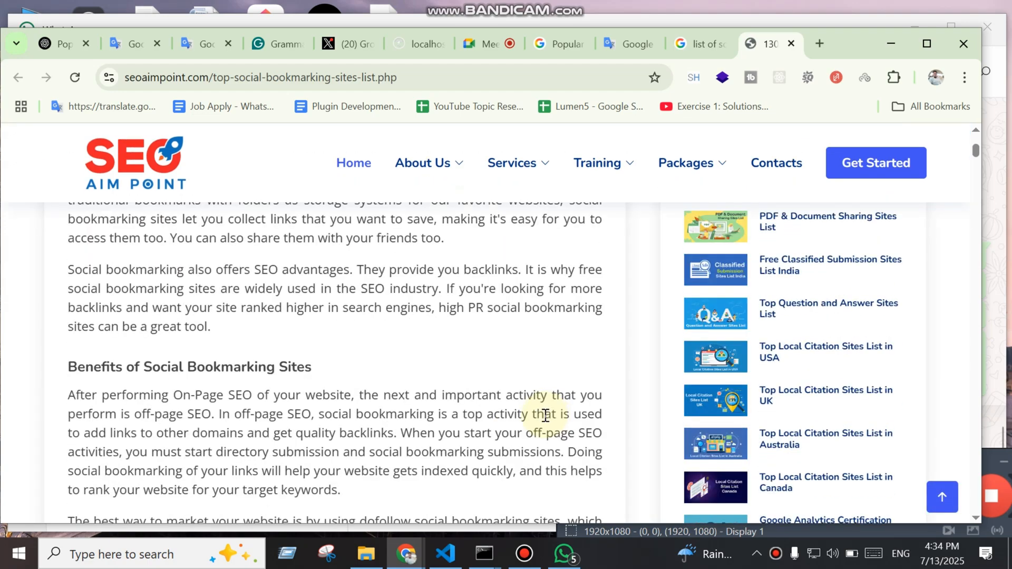
pyautogui.scroll(-3, 530, 397)
pyautogui.scroll(-18, 420, 408)
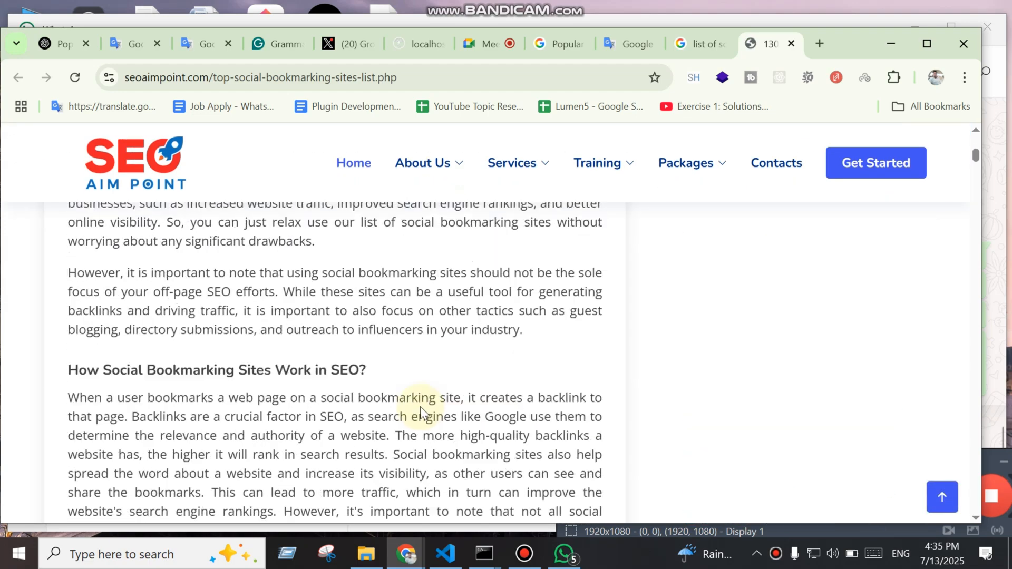
pyautogui.scroll(-1, 419, 426)
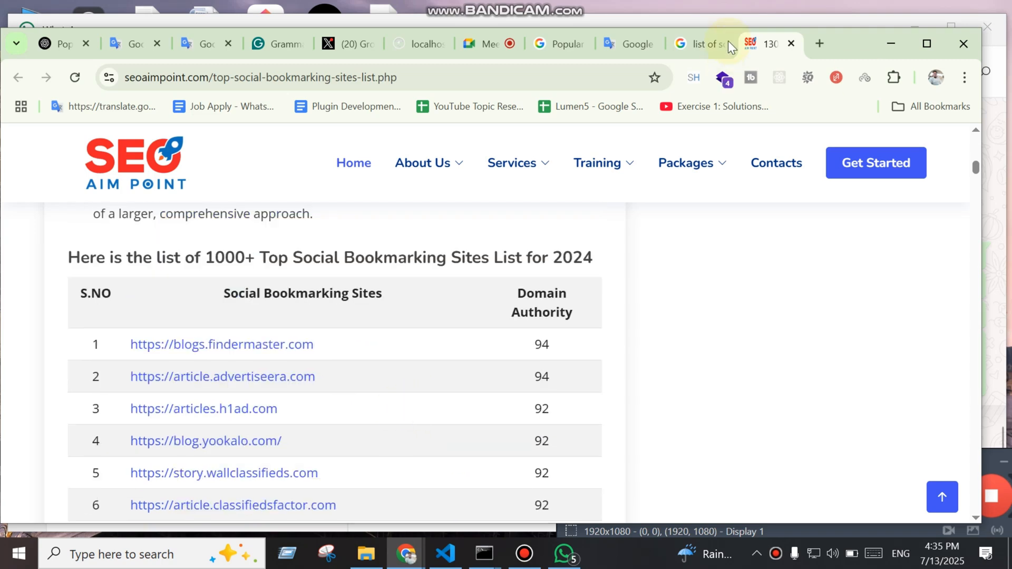
# Close the SEO Aim Point page, check the Google Meet call, and open Traffic Tail's 250+ High PR Social Bookmarking Sites page
pyautogui.click(791, 43)
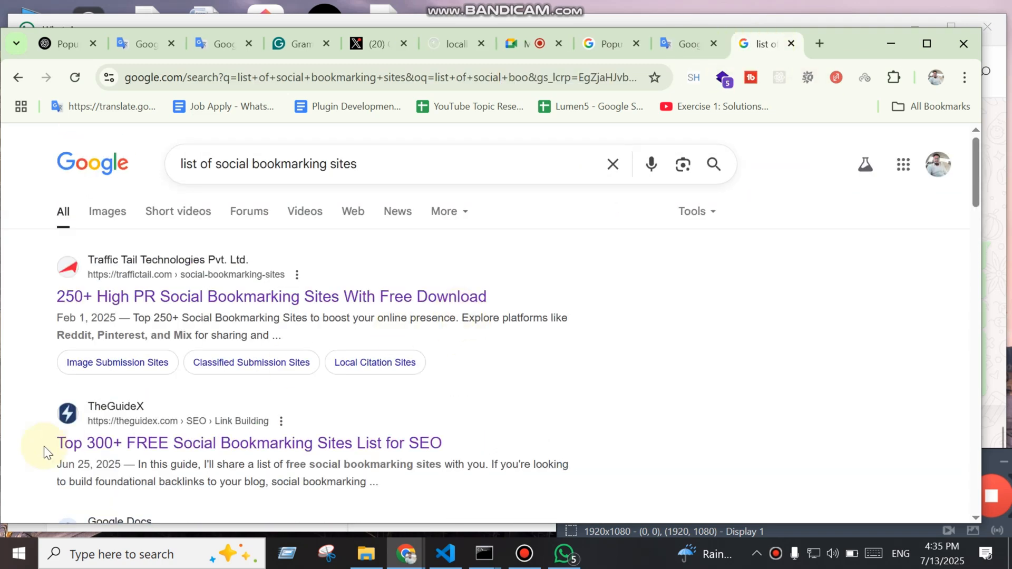
pyautogui.middleClick(258, 303)
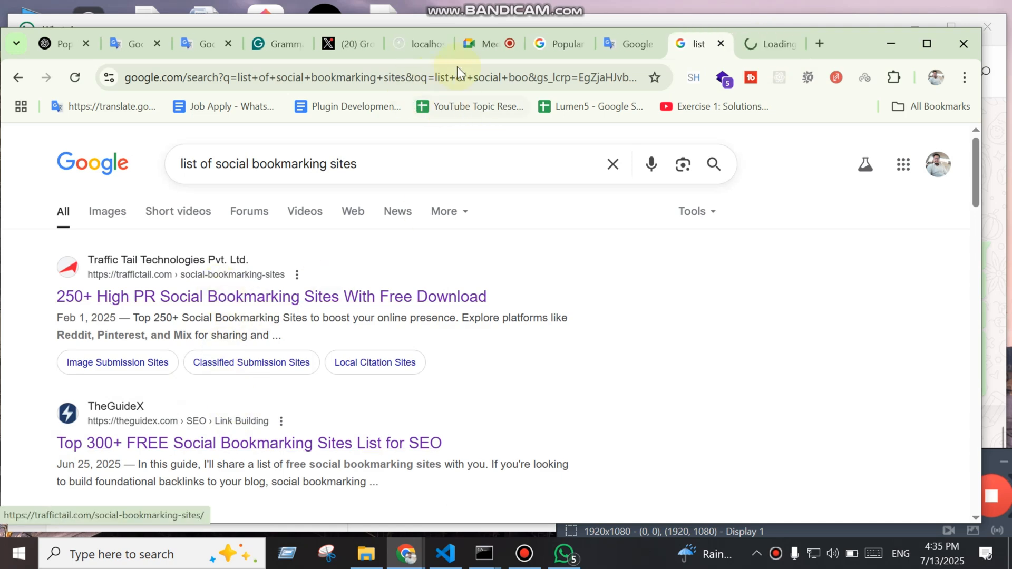
pyautogui.click(477, 44)
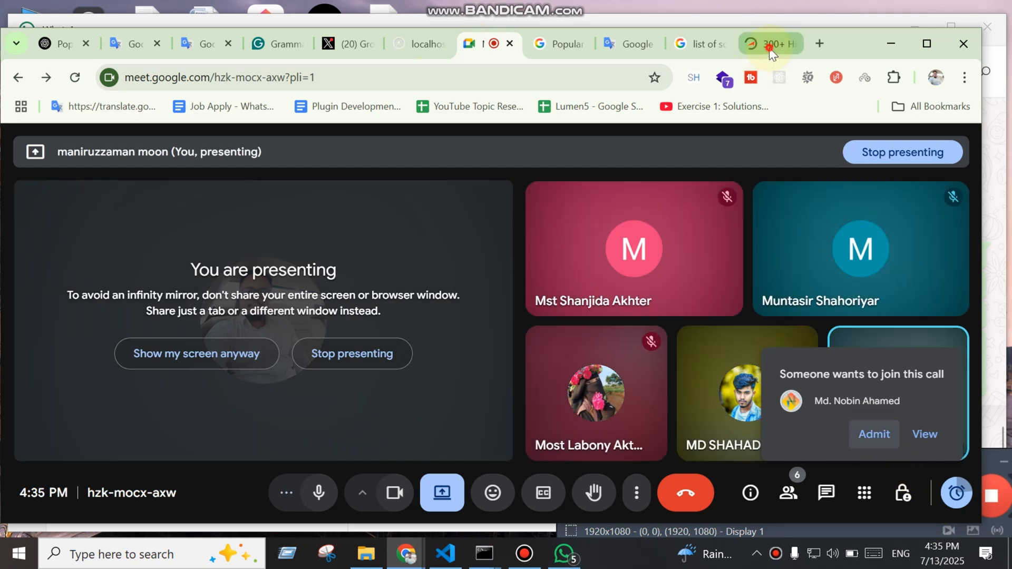
pyautogui.click(770, 49)
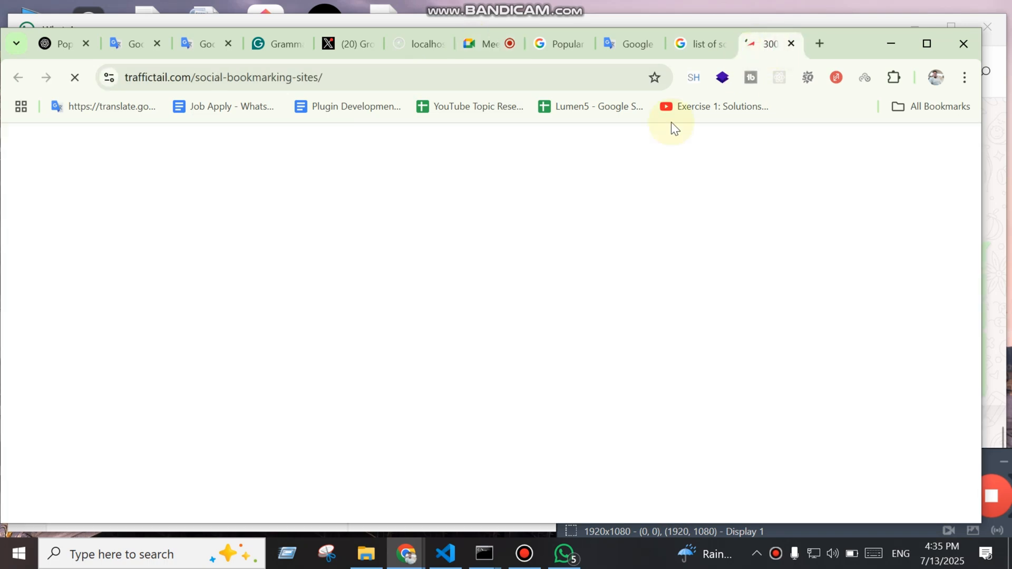
# Copy pinterest.com from row 1 of Traffic Tail's social bookmarking sites table and open that site in a new tab
pyautogui.scroll(-4, 453, 406)
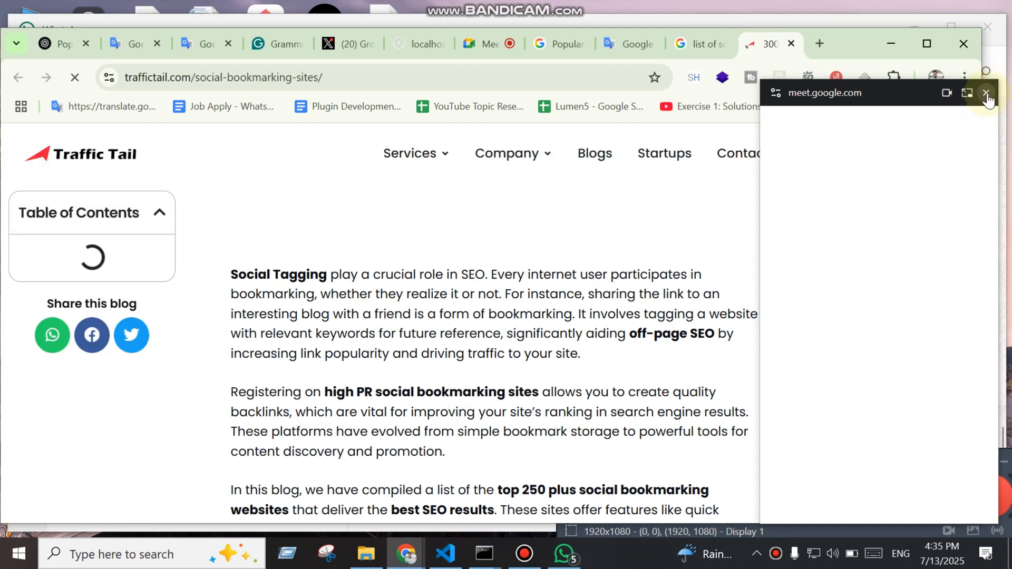
pyautogui.scroll(-8, 588, 385)
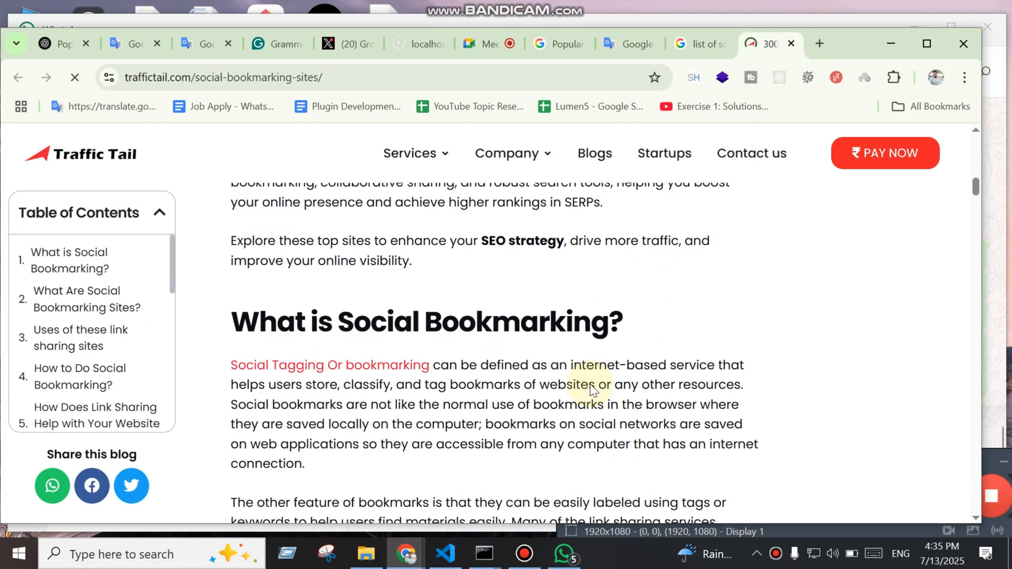
pyautogui.scroll(-20, 589, 393)
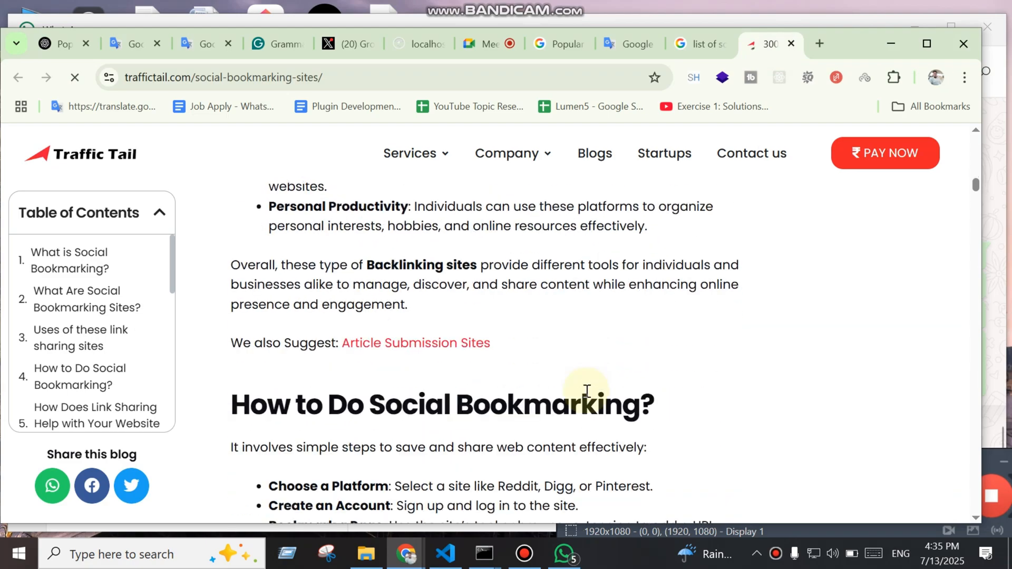
pyautogui.scroll(-20, 585, 393)
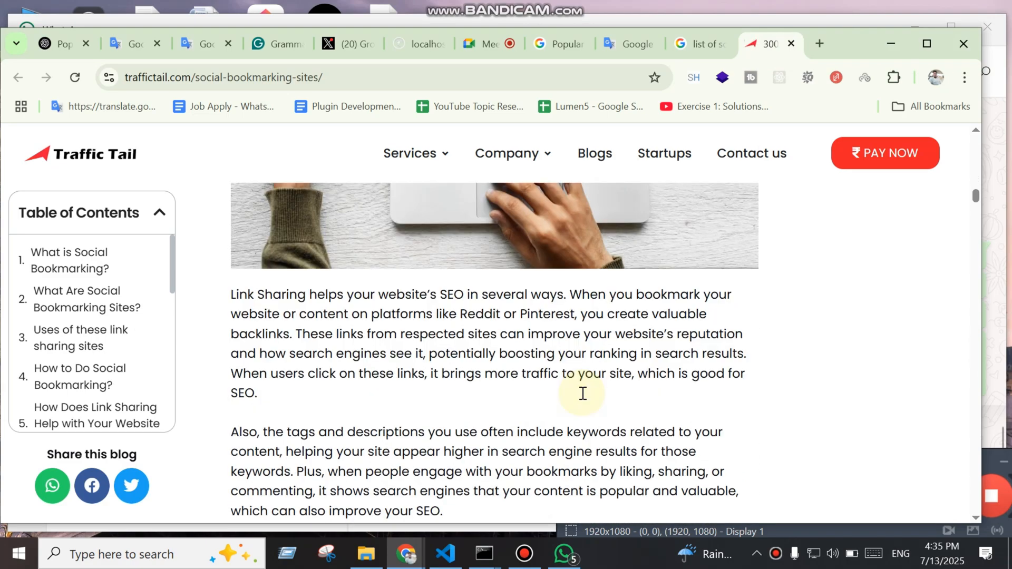
pyautogui.scroll(-12, 458, 388)
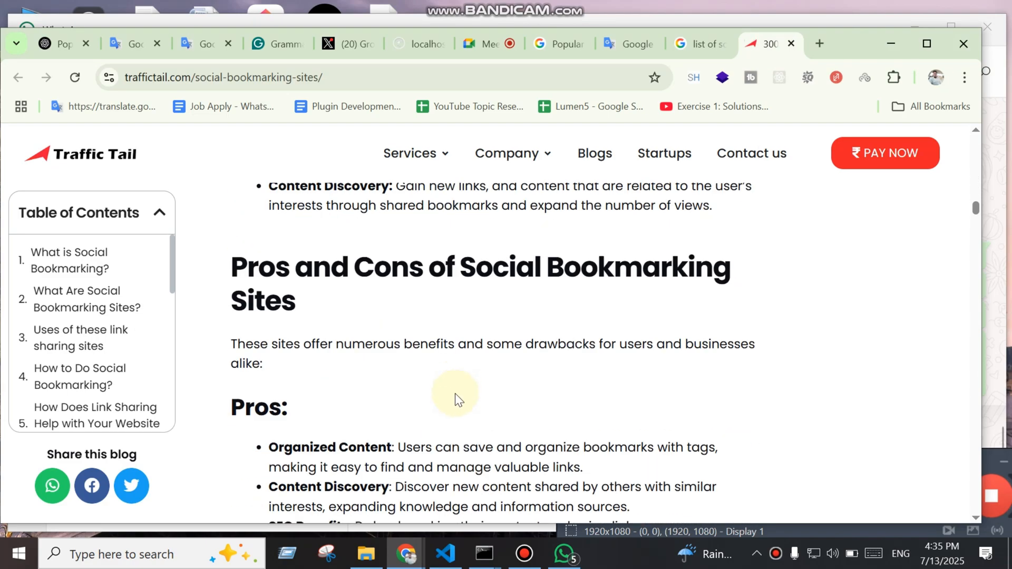
pyautogui.scroll(-8, 458, 396)
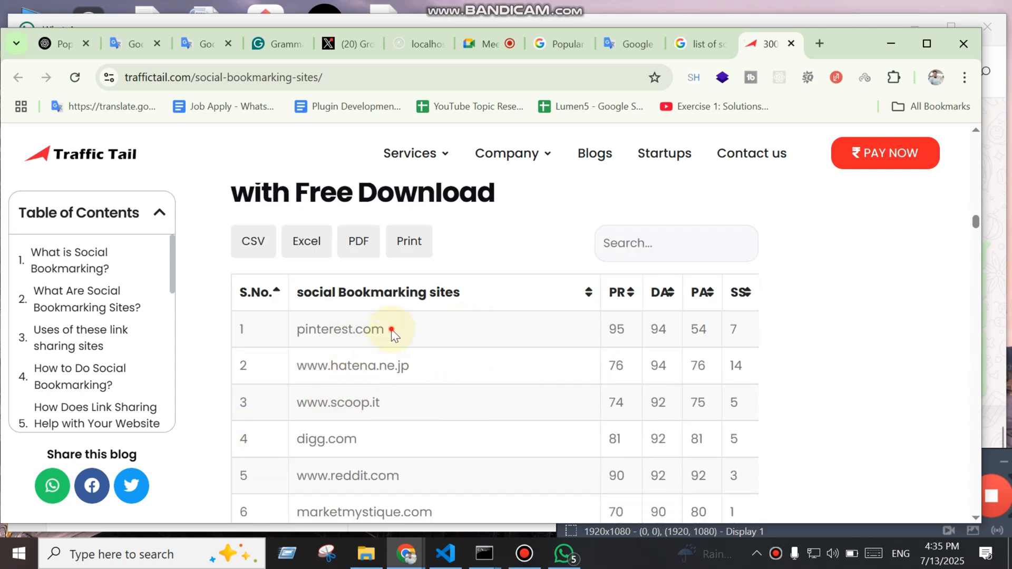
pyautogui.moveTo(388, 332); pyautogui.dragTo(253, 330)
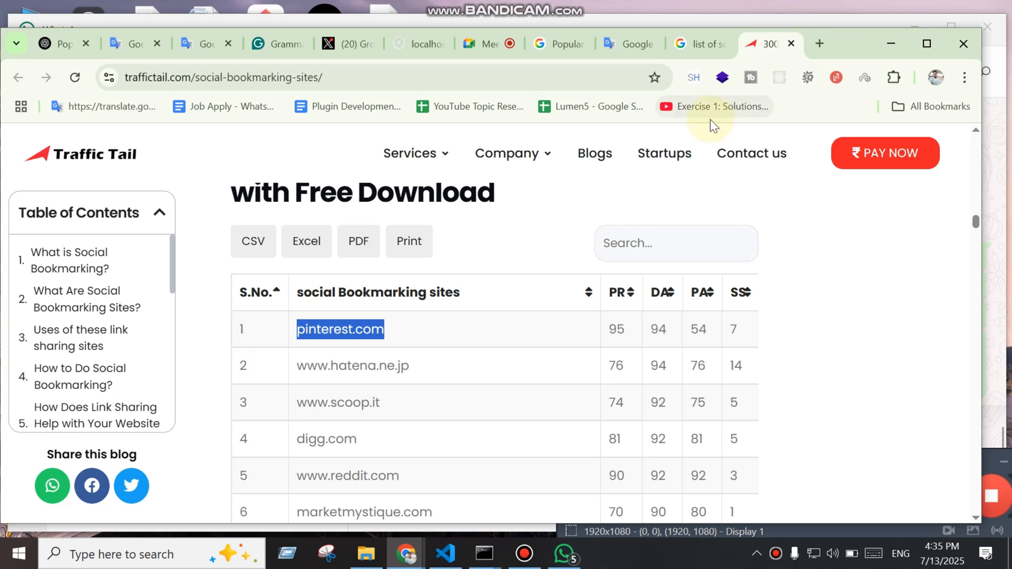
pyautogui.click(817, 43)
pyautogui.write('pinterest.com')
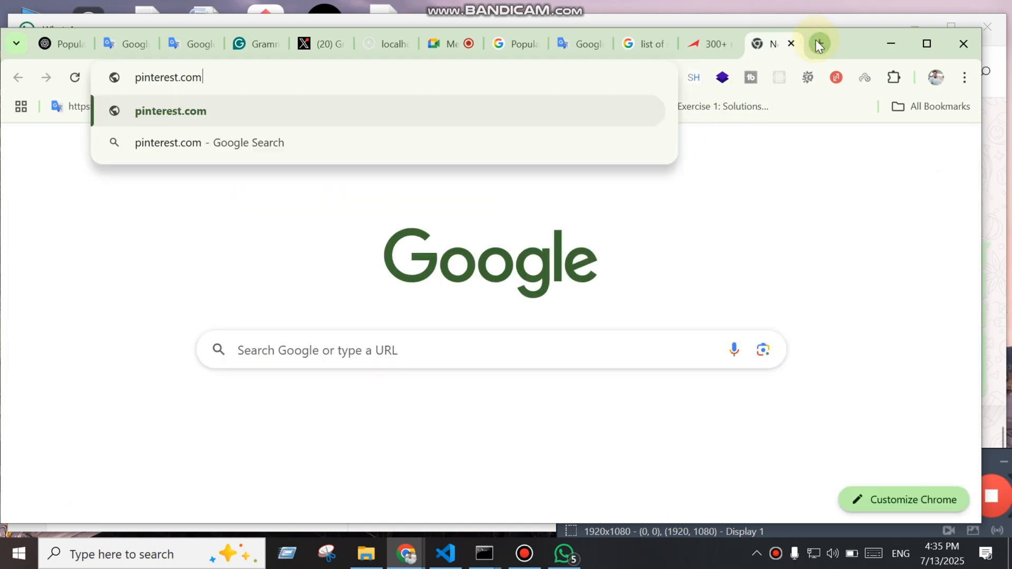
pyautogui.press('Return')
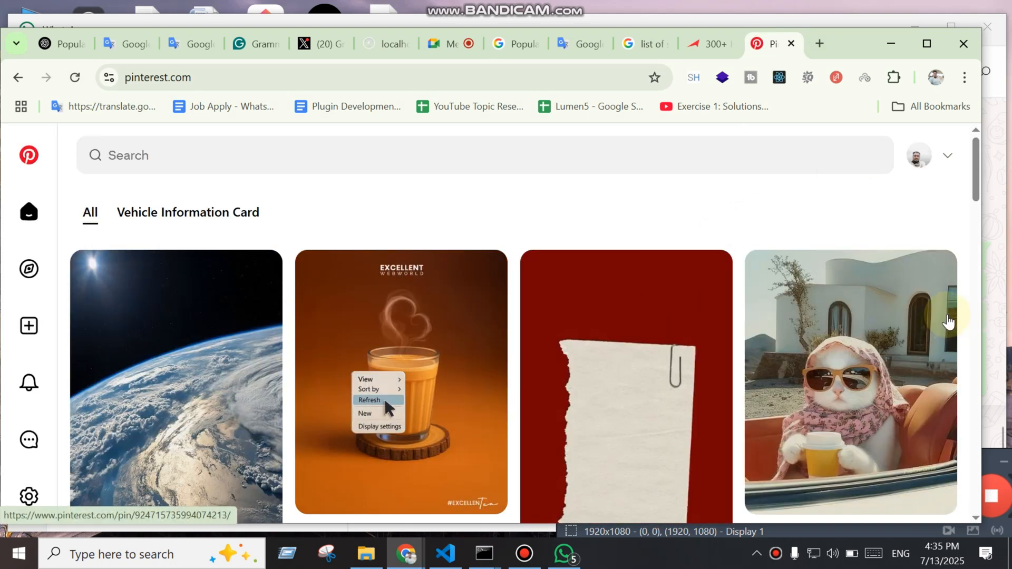
# Dismiss Pinterest's e-mail confirmation dialog and log out of the current account
pyautogui.click(937, 318)
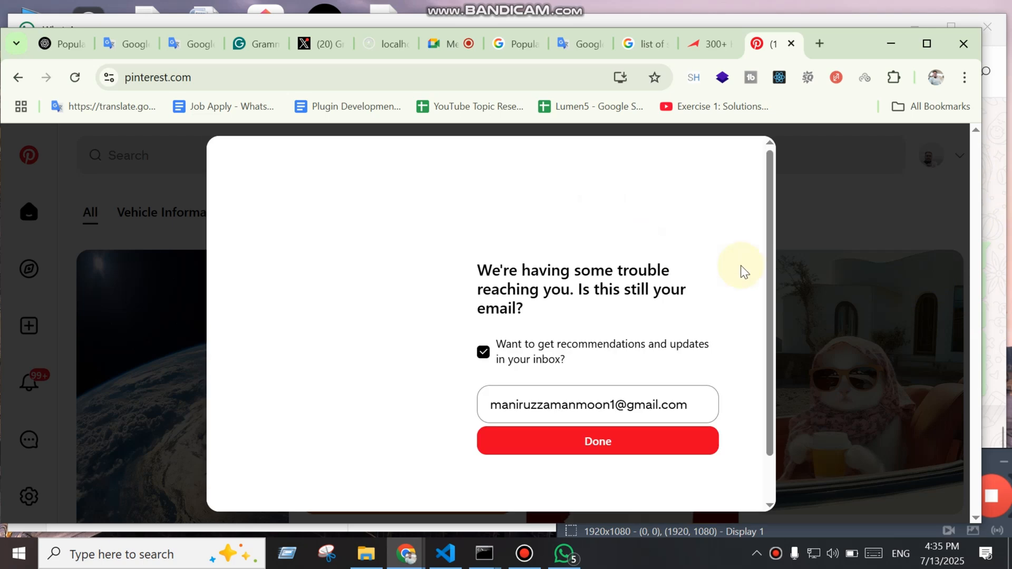
pyautogui.click(861, 235)
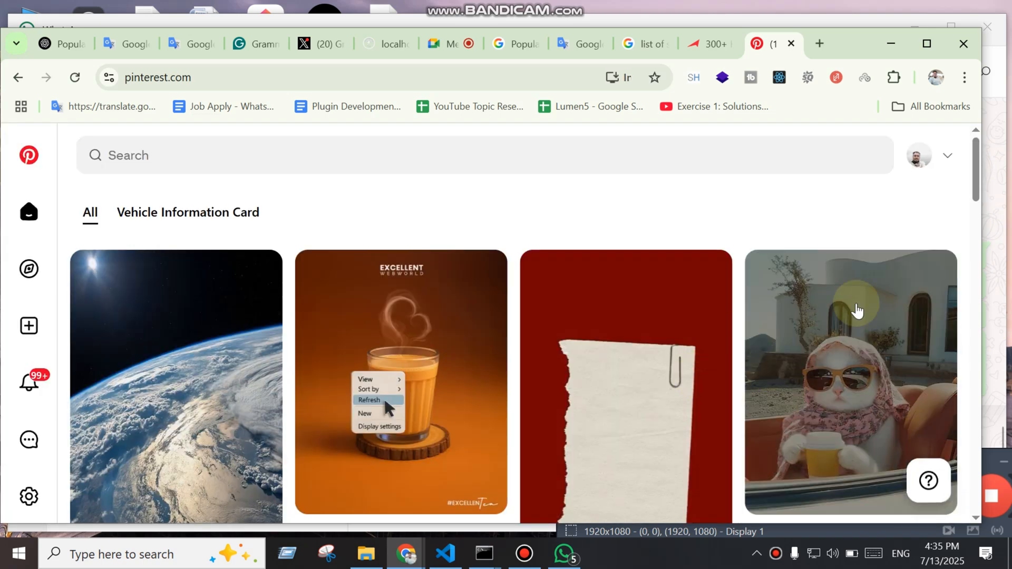
pyautogui.click(920, 155)
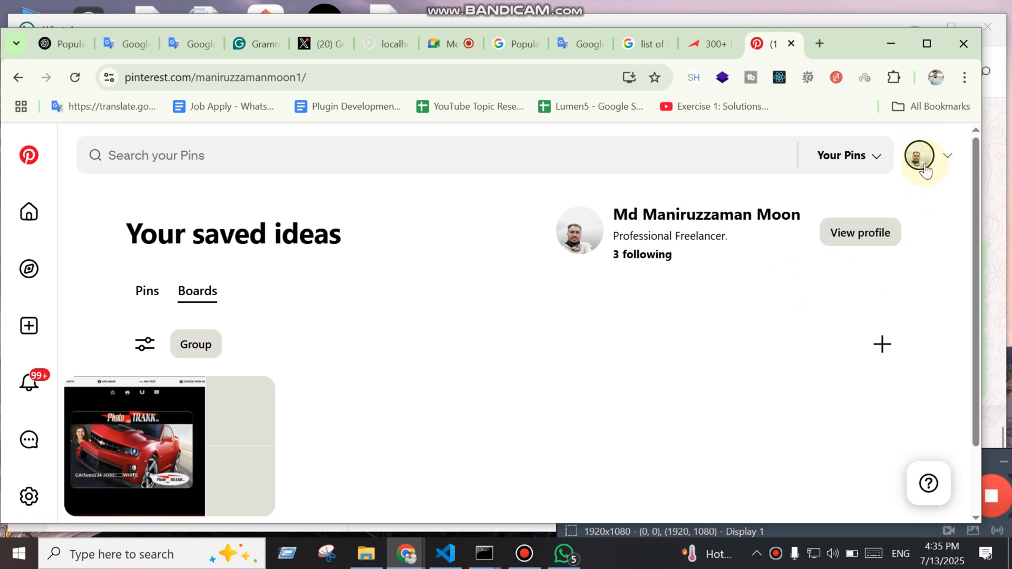
pyautogui.click(947, 155)
pyautogui.click(729, 382)
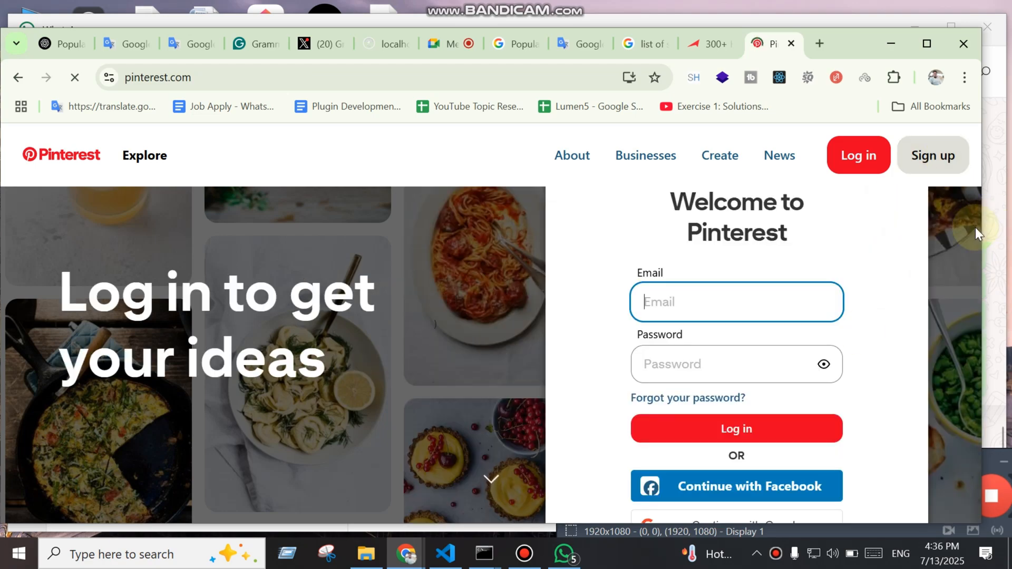
# Open Pinterest's sign-up form and examine its email, password, birthdate and Google account options
pyautogui.scroll(-3, 818, 443)
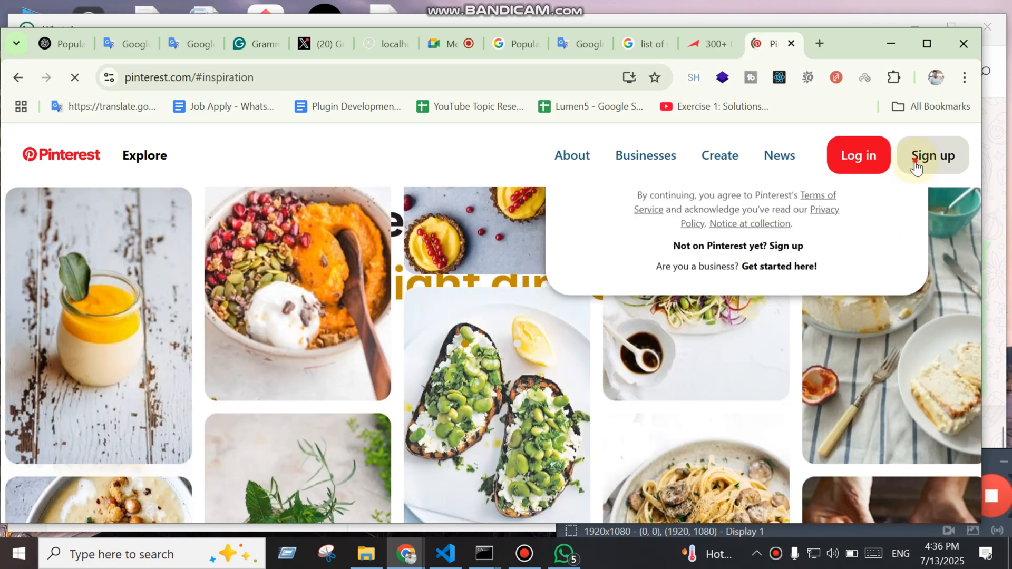
pyautogui.click(916, 168)
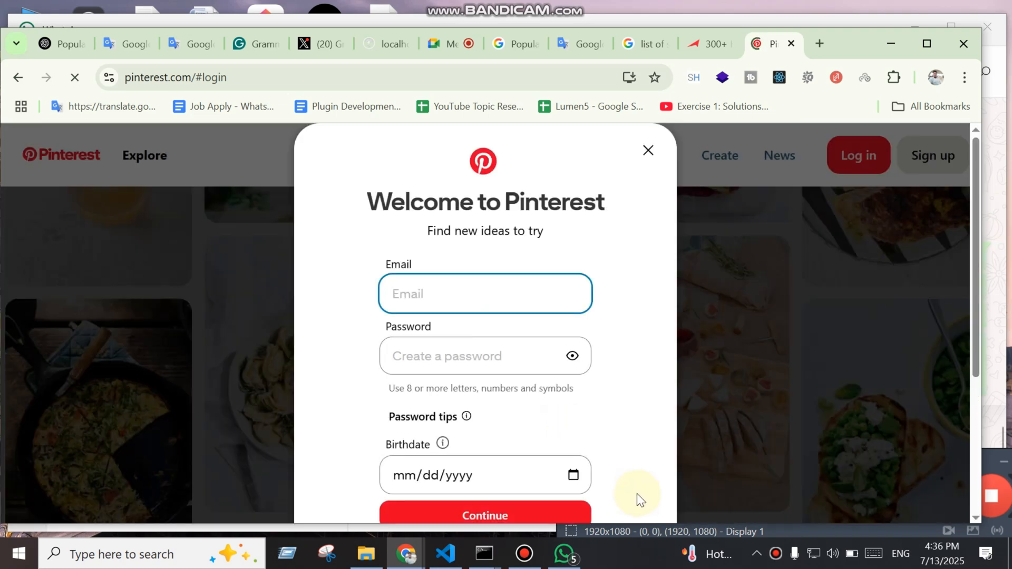
pyautogui.scroll(-4, 609, 452)
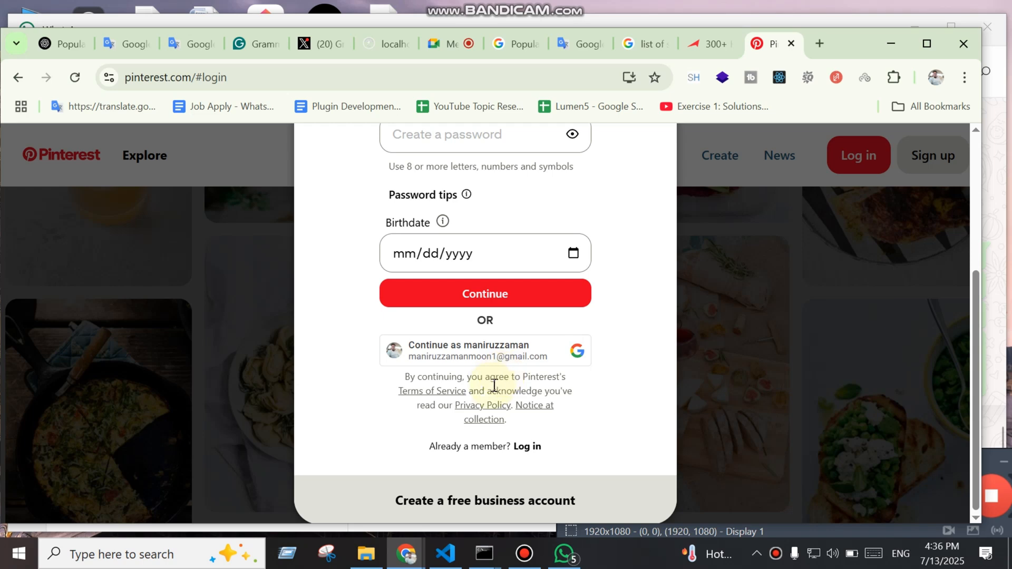
pyautogui.scroll(5, 602, 464)
pyautogui.scroll(-5, 601, 469)
pyautogui.scroll(3, 603, 428)
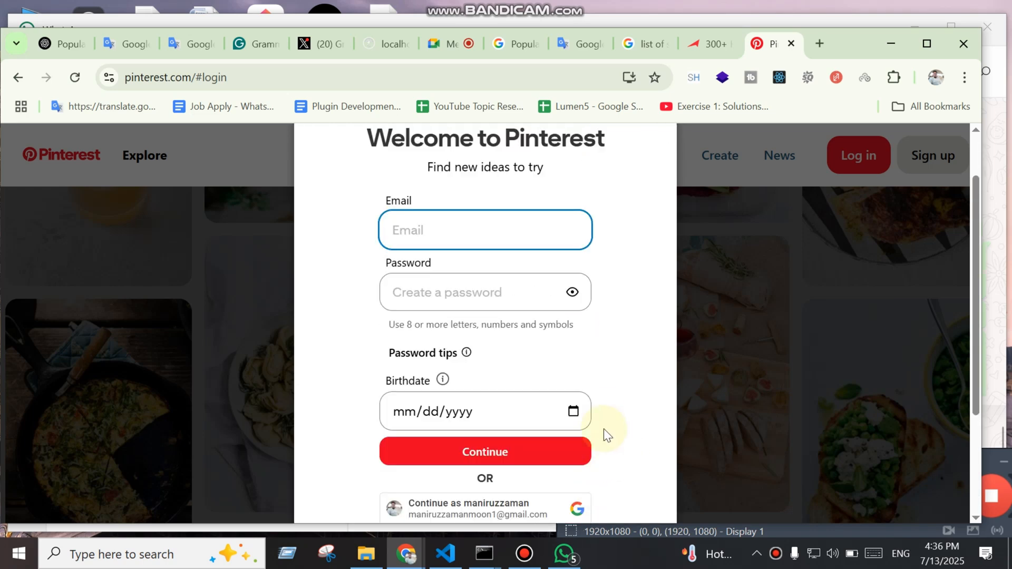
pyautogui.scroll(1, 598, 422)
pyautogui.scroll(-4, 614, 435)
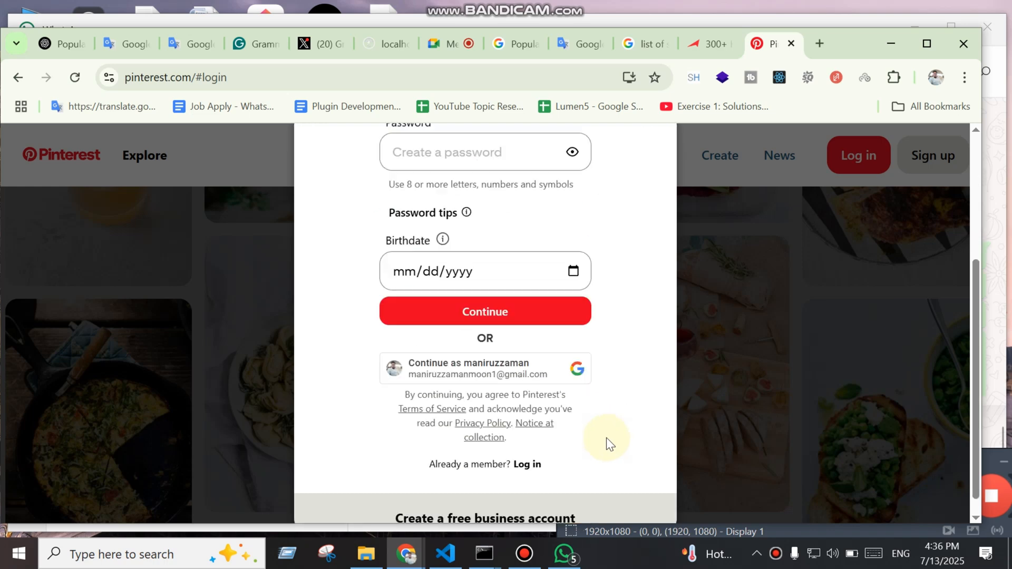
# Sign in to Pinterest with the suggested Google account and open that account's saved ideas page
pyautogui.click(585, 353)
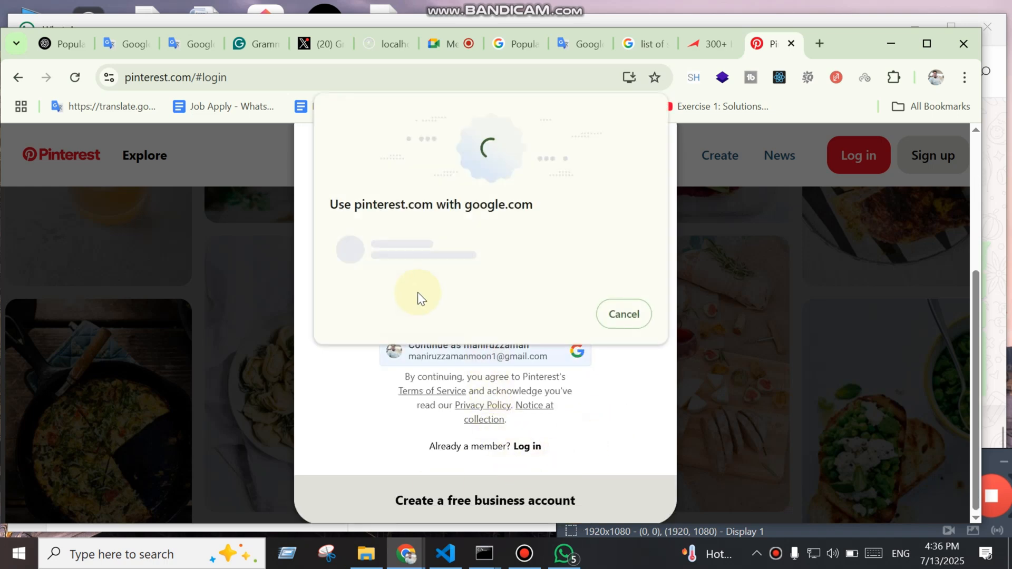
pyautogui.scroll(4, 483, 311)
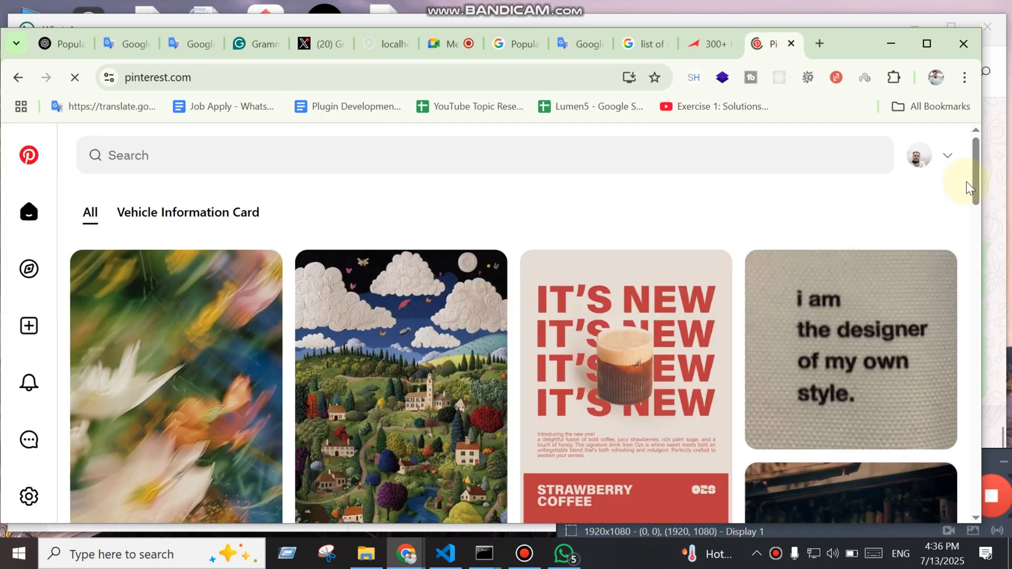
pyautogui.click(949, 156)
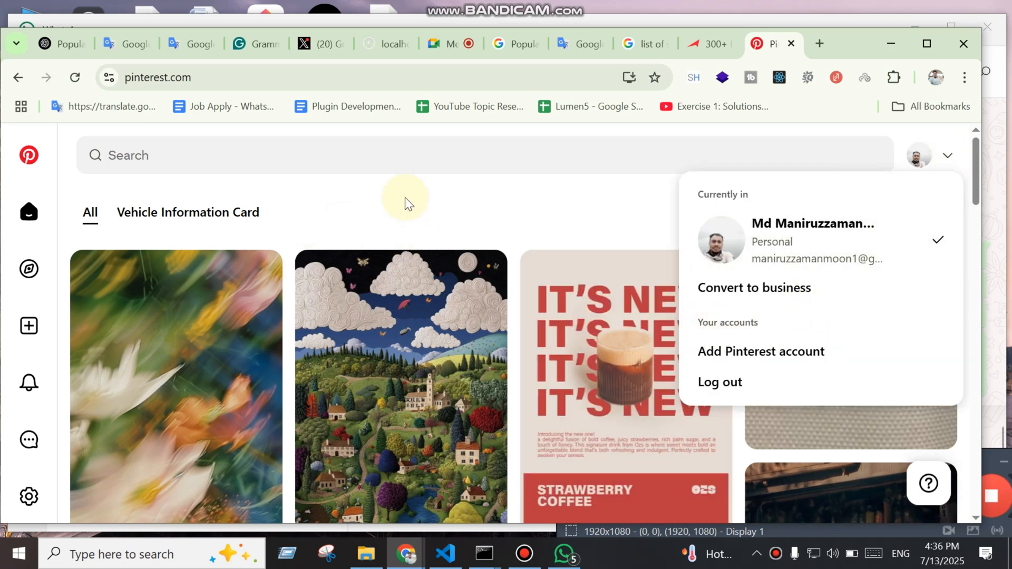
pyautogui.click(866, 269)
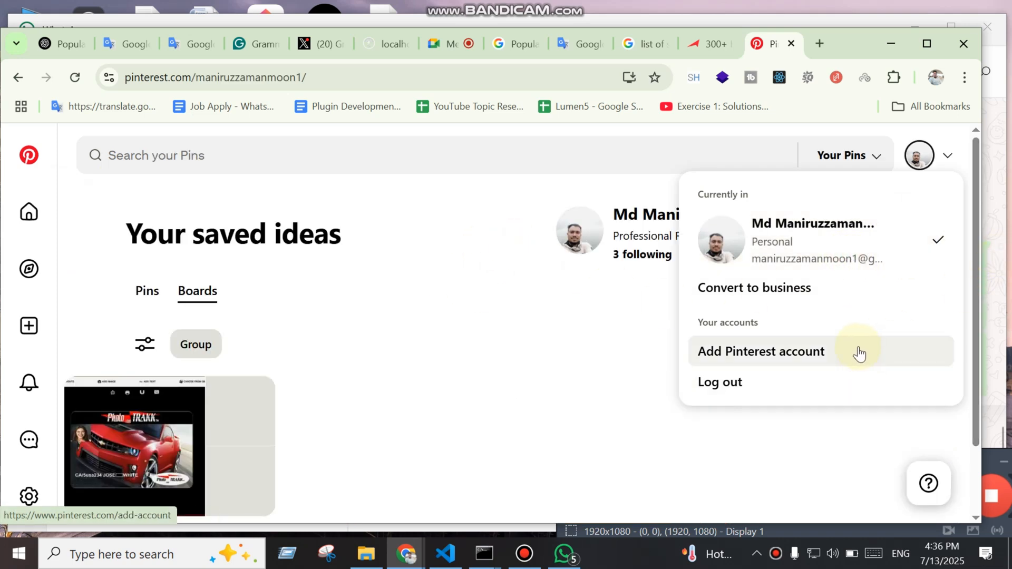
pyautogui.click(497, 209)
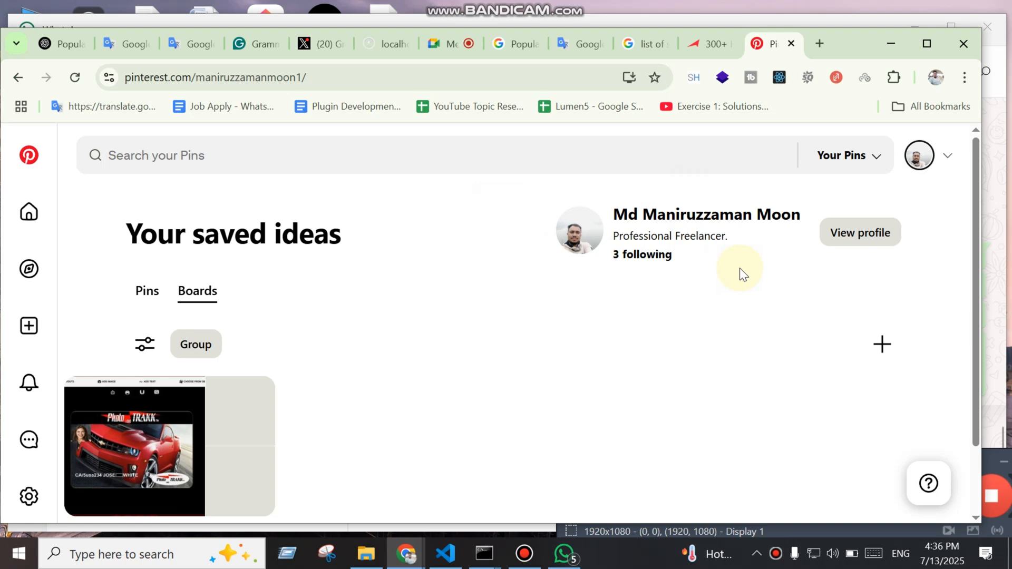
# View the account's public profile, open its profile editing settings and dismiss the profile notice
pyautogui.click(858, 239)
pyautogui.scroll(-5, 436, 454)
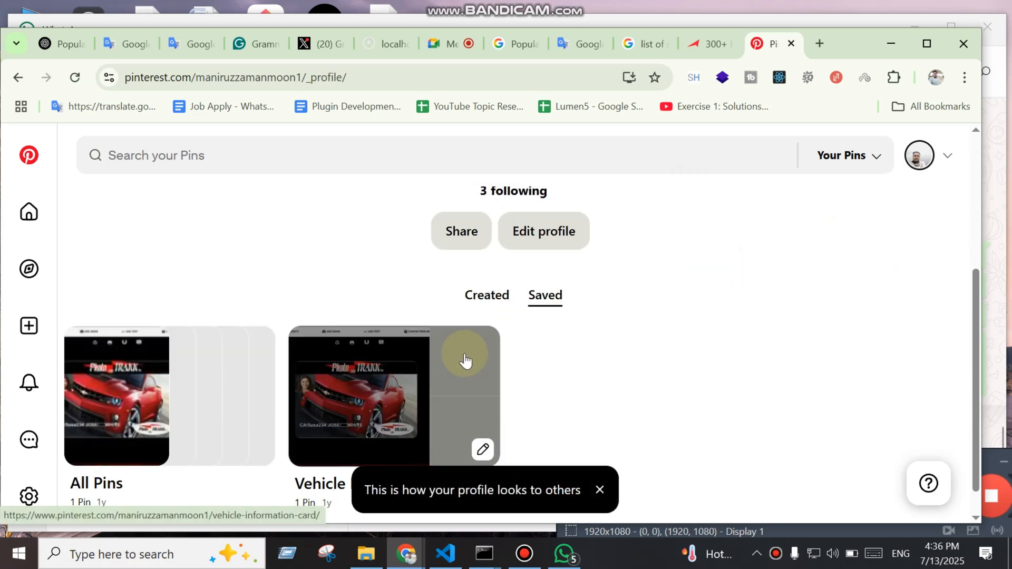
pyautogui.scroll(3, 479, 351)
pyautogui.click(582, 390)
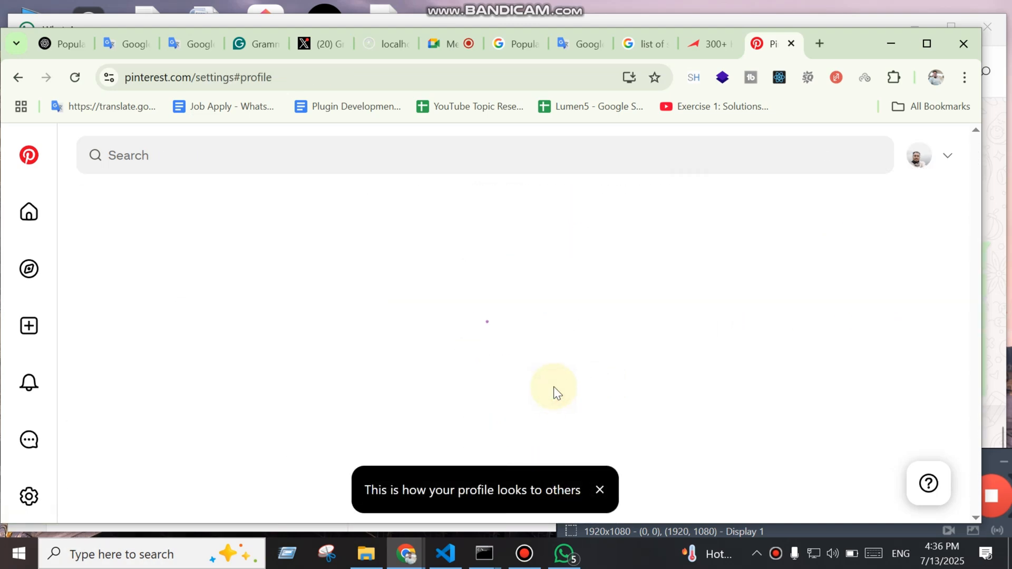
pyautogui.click(600, 490)
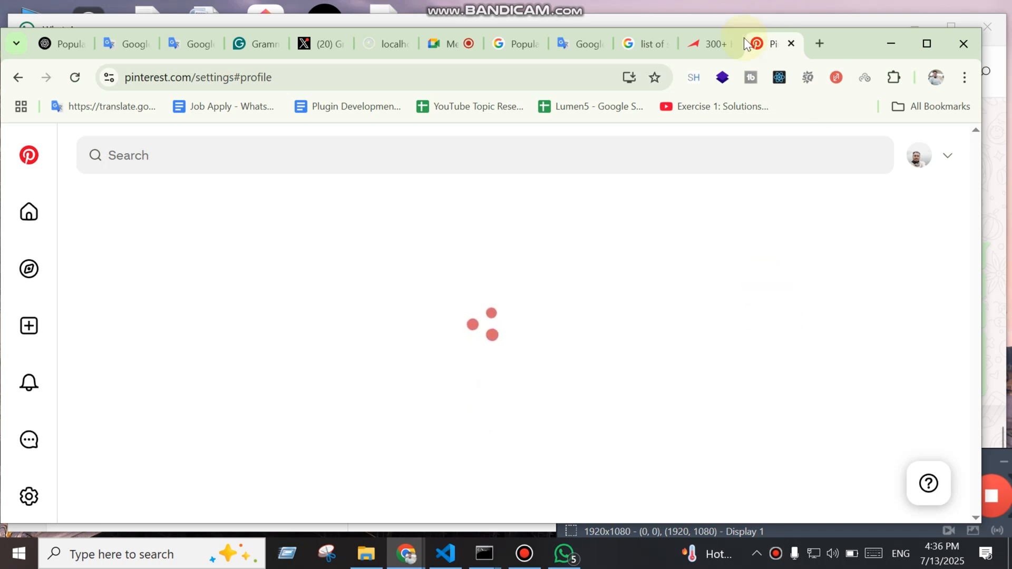
pyautogui.click(707, 44)
pyautogui.click(777, 46)
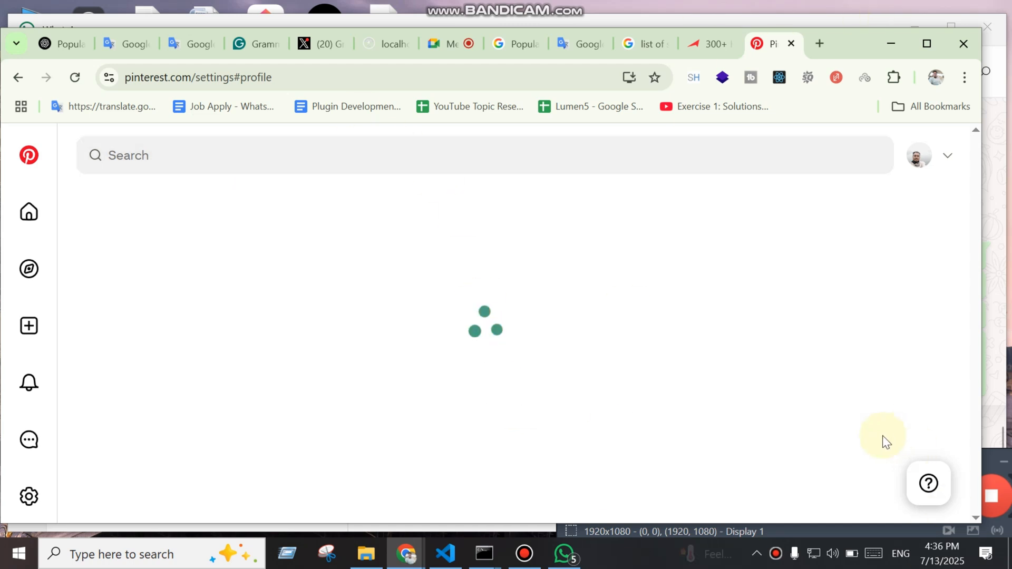
pyautogui.click(710, 44)
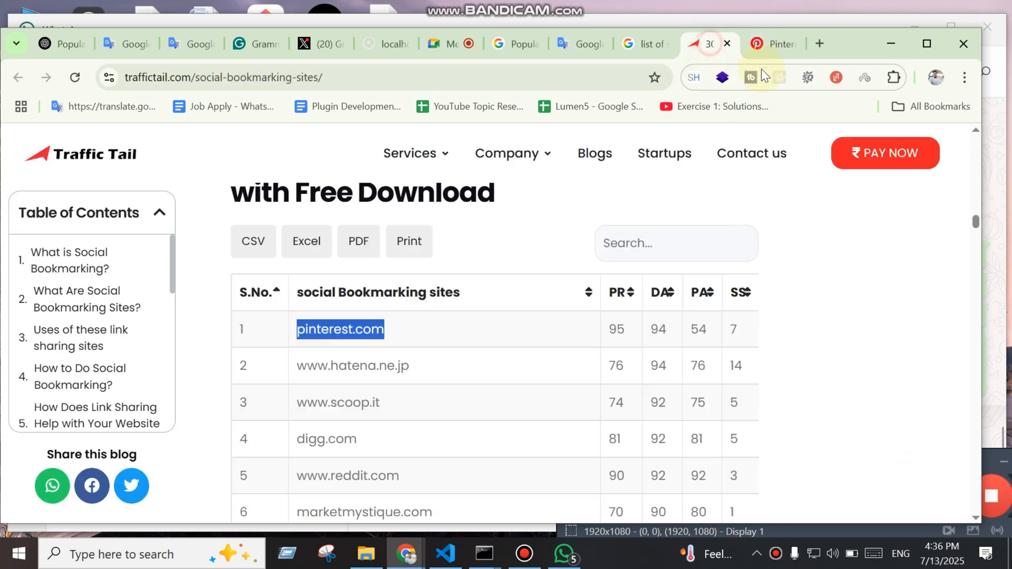
pyautogui.click(763, 43)
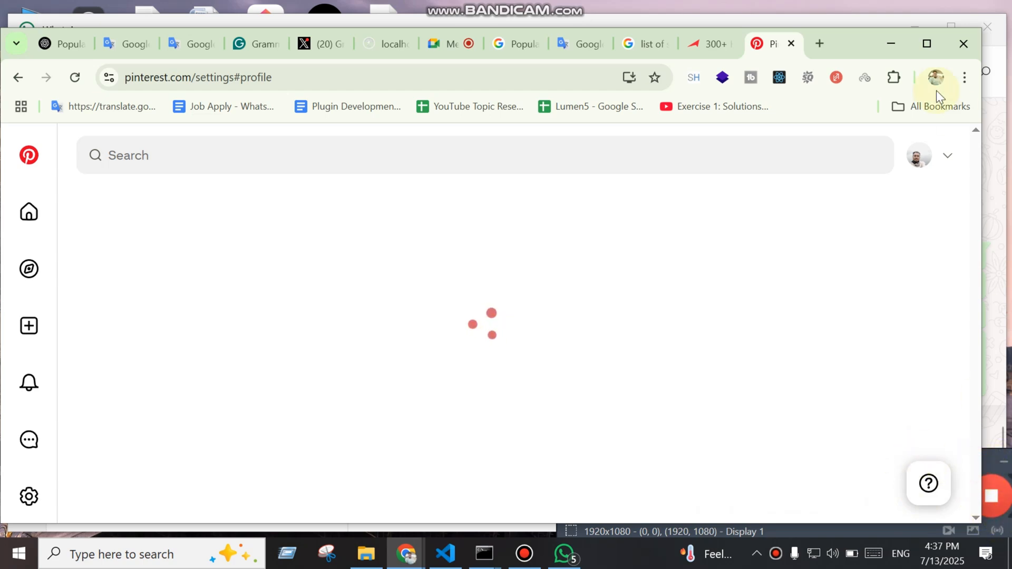
pyautogui.click(891, 43)
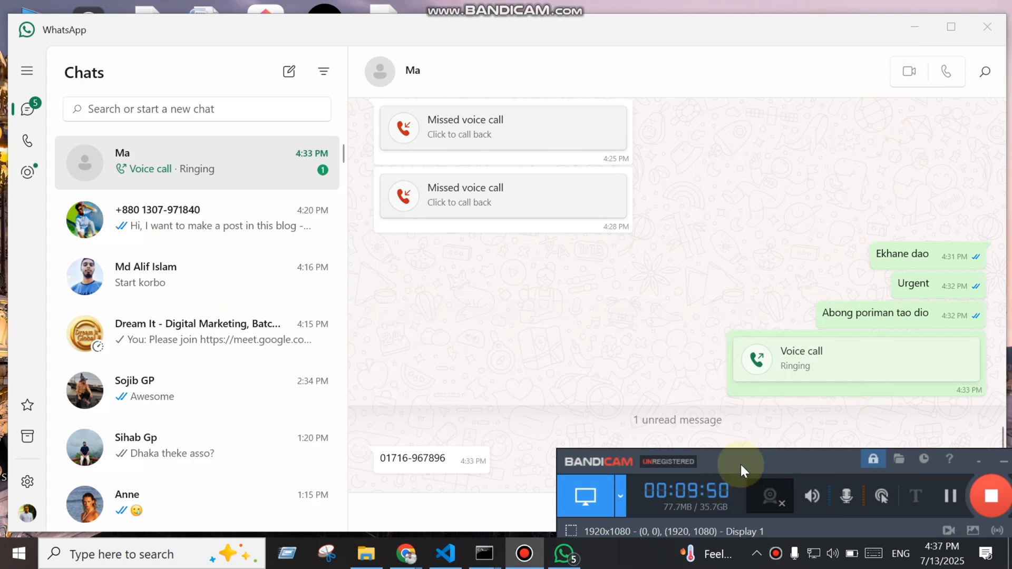
pyautogui.moveTo(741, 464); pyautogui.dragTo(710, 433)
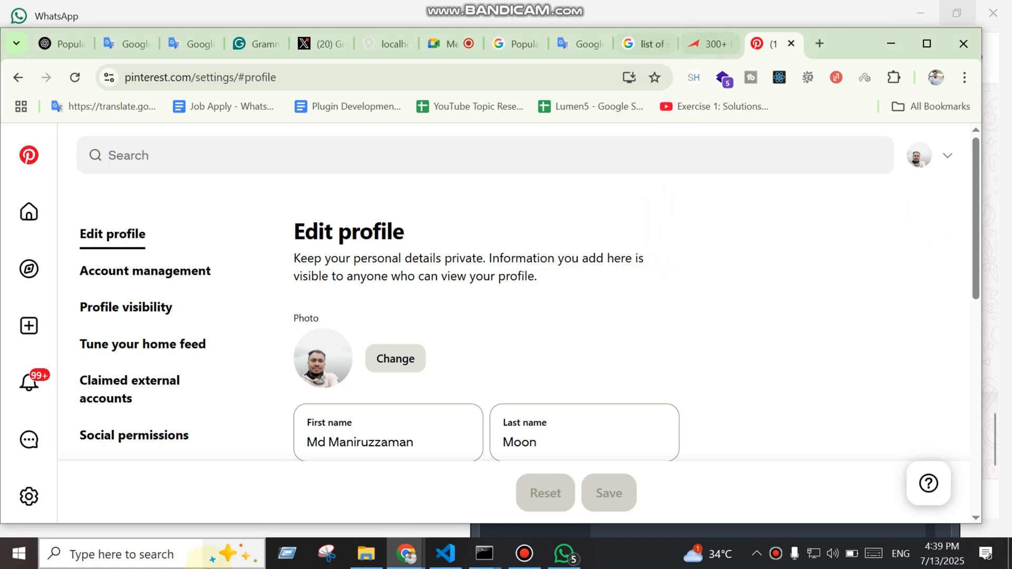
# Examine the Edit profile form's name, About, Pronouns, Website and Username fields
pyautogui.scroll(-3, 490, 403)
pyautogui.click(489, 360)
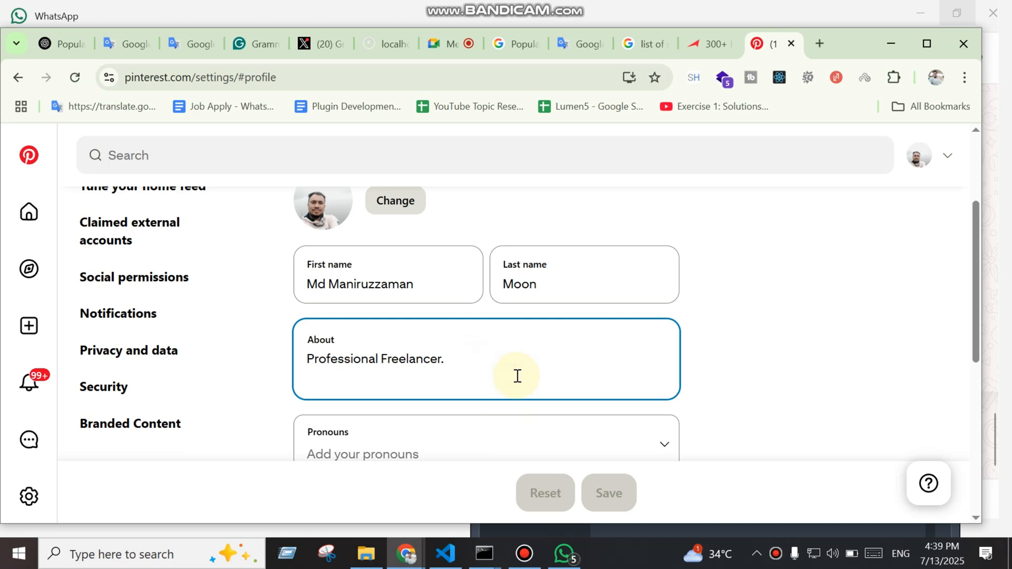
pyautogui.scroll(-2, 523, 365)
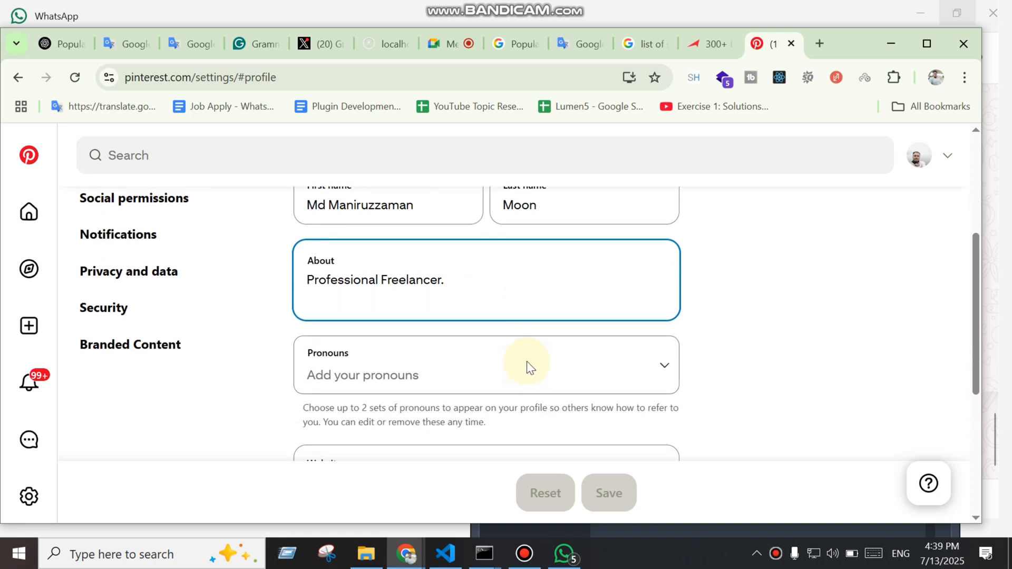
pyautogui.scroll(-3, 526, 362)
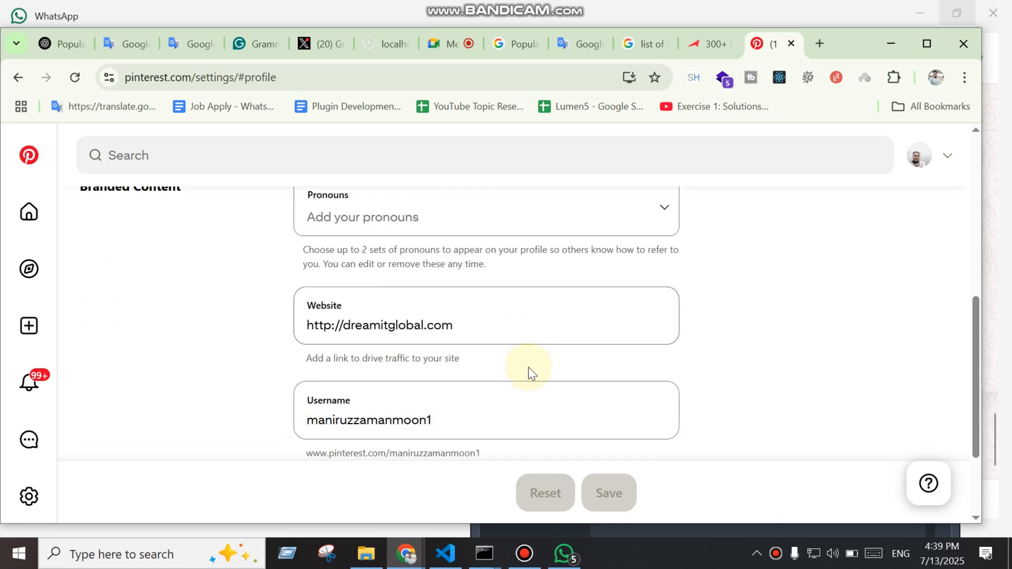
pyautogui.click(516, 226)
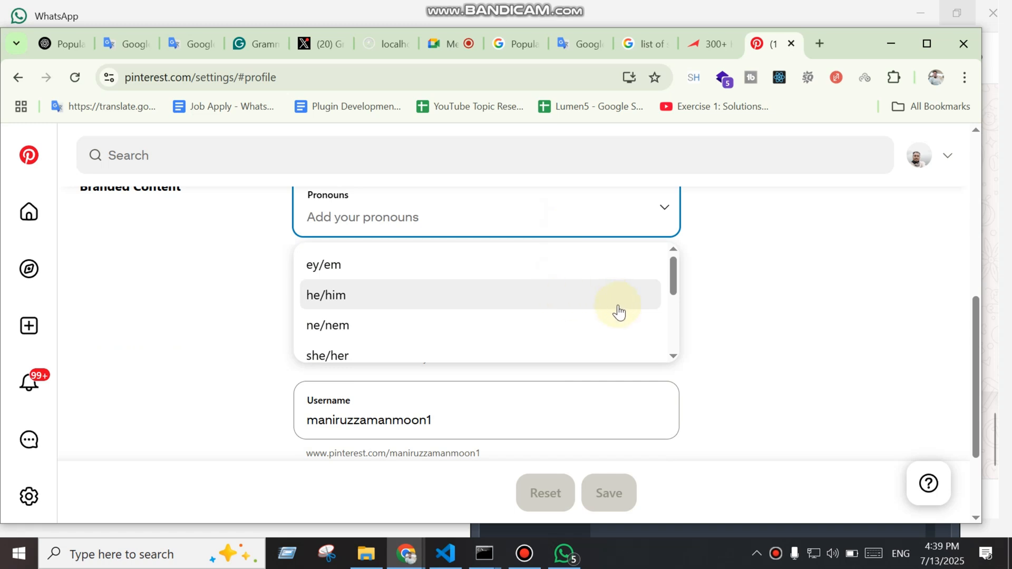
pyautogui.click(755, 375)
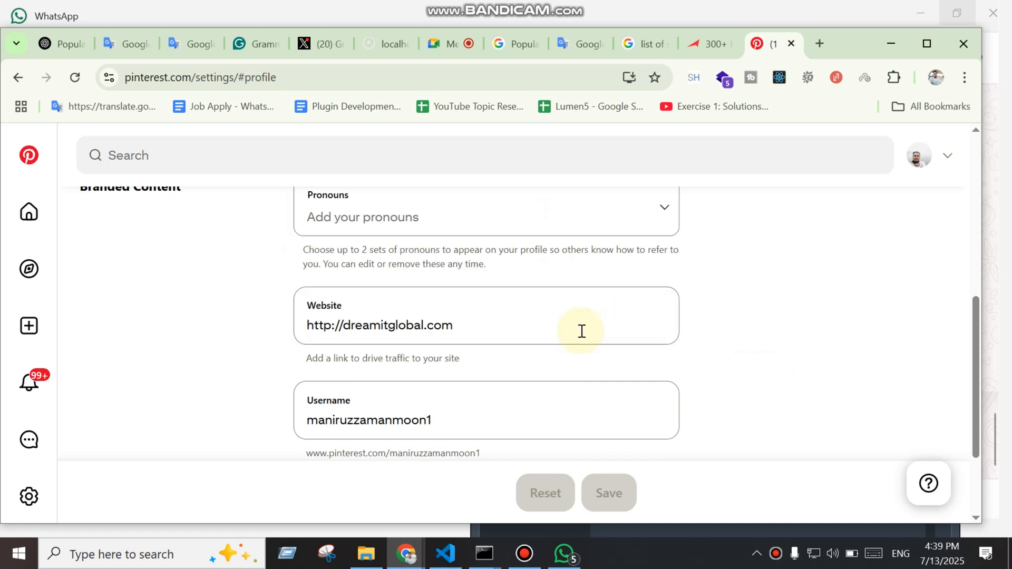
pyautogui.scroll(-2, 582, 335)
pyautogui.scroll(3, 569, 337)
pyautogui.moveTo(529, 359); pyautogui.dragTo(324, 393)
pyautogui.scroll(-1, 458, 399)
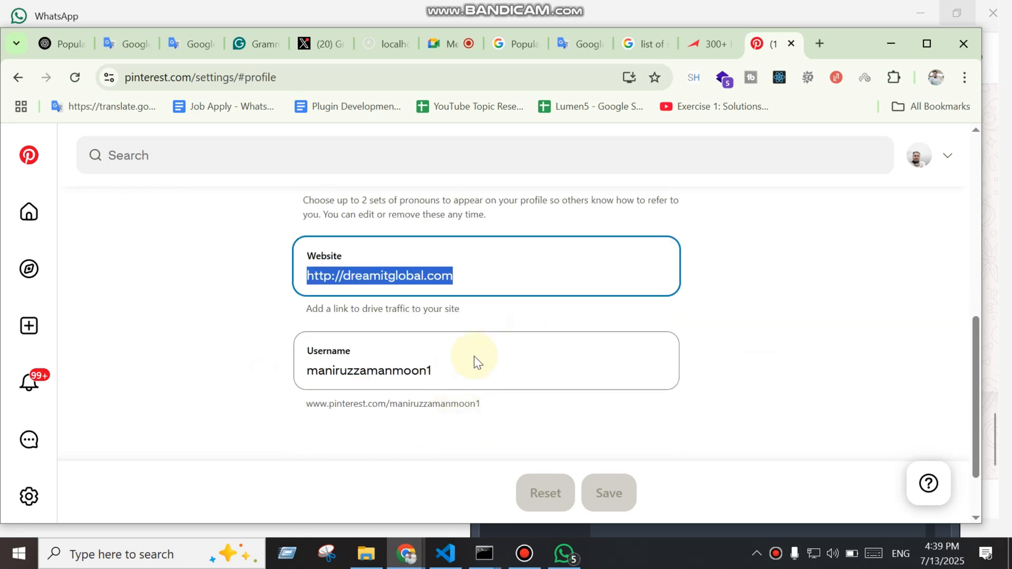
pyautogui.scroll(5, 649, 386)
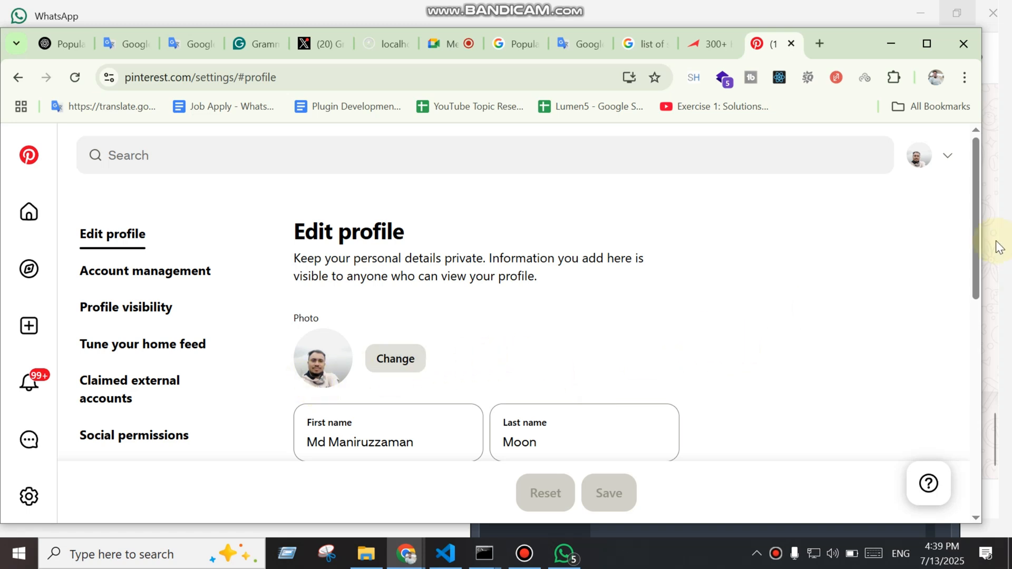
# Open the account's saved ideas page, and return to the Pinterest home feed by removing the username from the web address
pyautogui.click(918, 155)
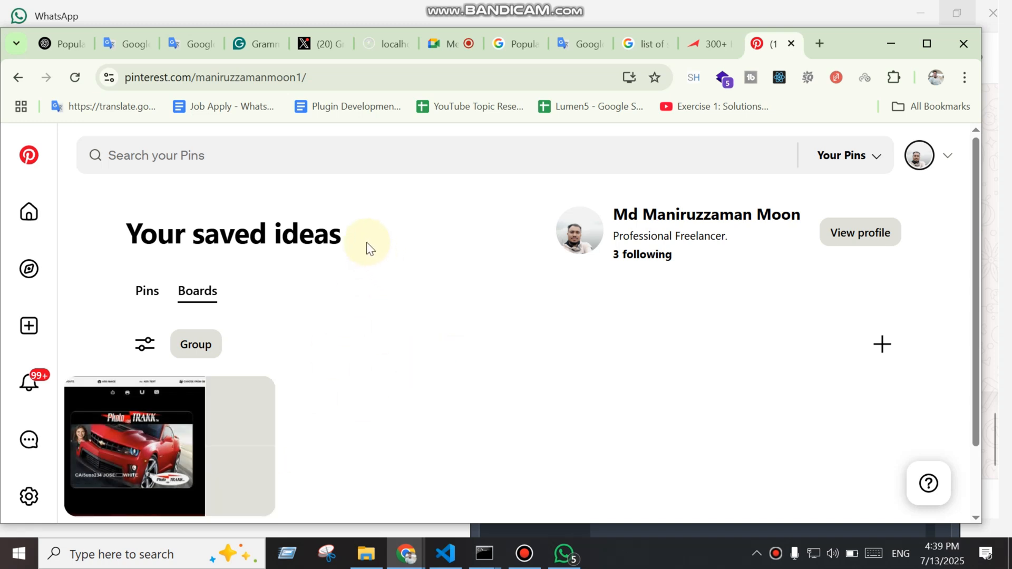
pyautogui.moveTo(366, 243); pyautogui.dragTo(95, 265)
pyautogui.click(278, 262)
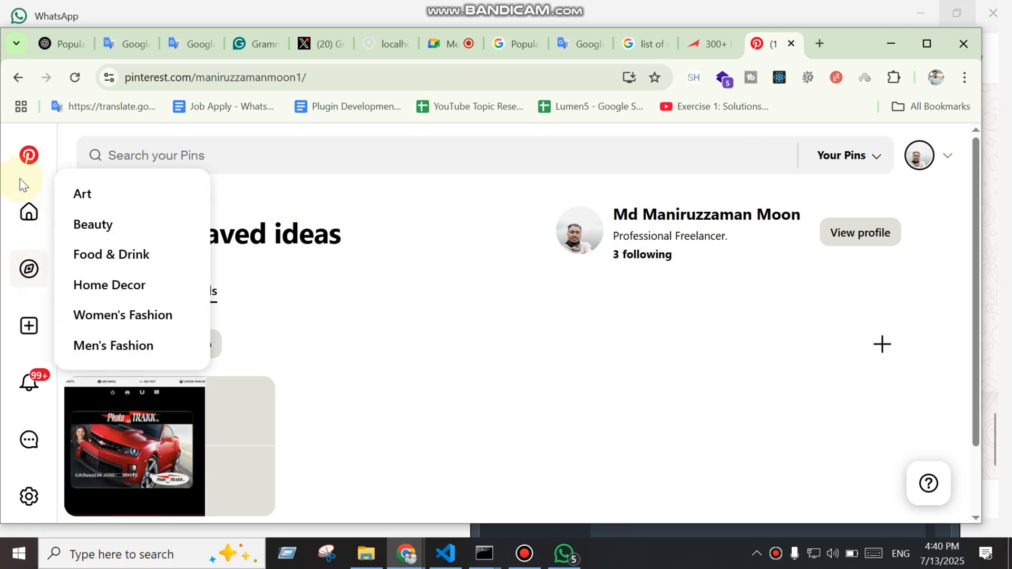
pyautogui.moveTo(198, 79); pyautogui.dragTo(775, 132)
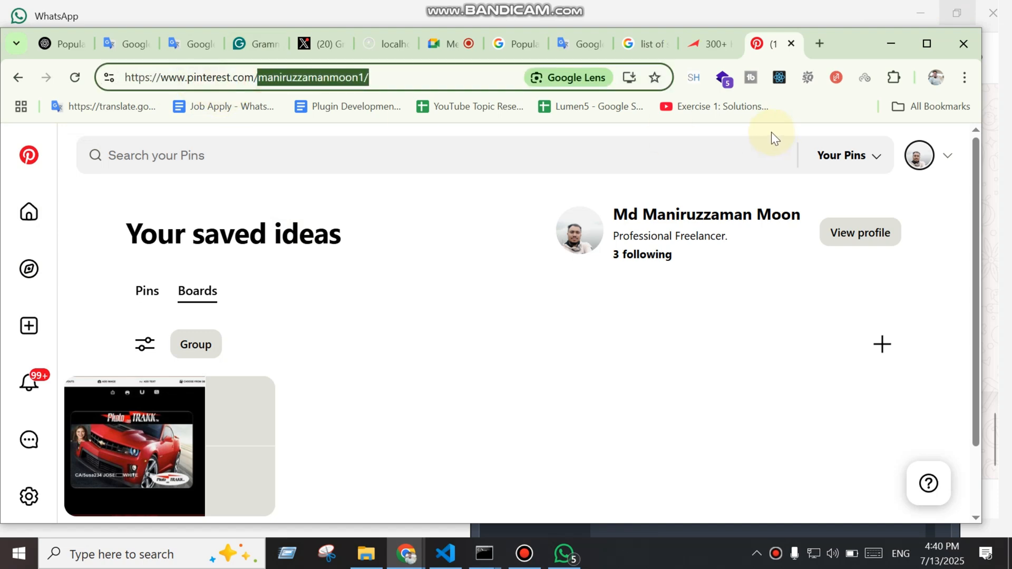
pyautogui.press('BackSpace')
pyautogui.press('Return')
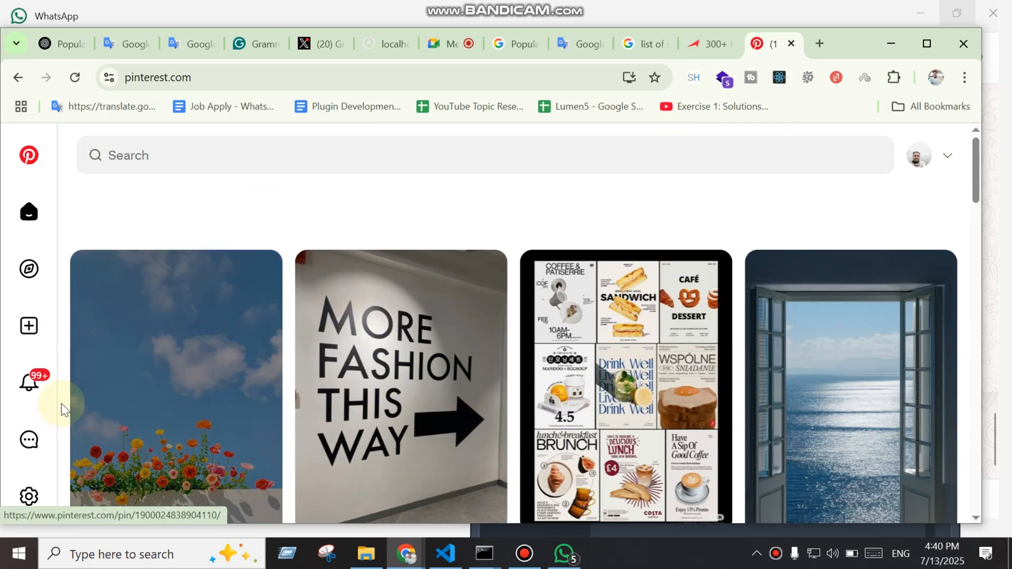
# Open the Create Pin page and view its media file chooser, closing it without choosing a file
pyautogui.moveTo(29, 282)
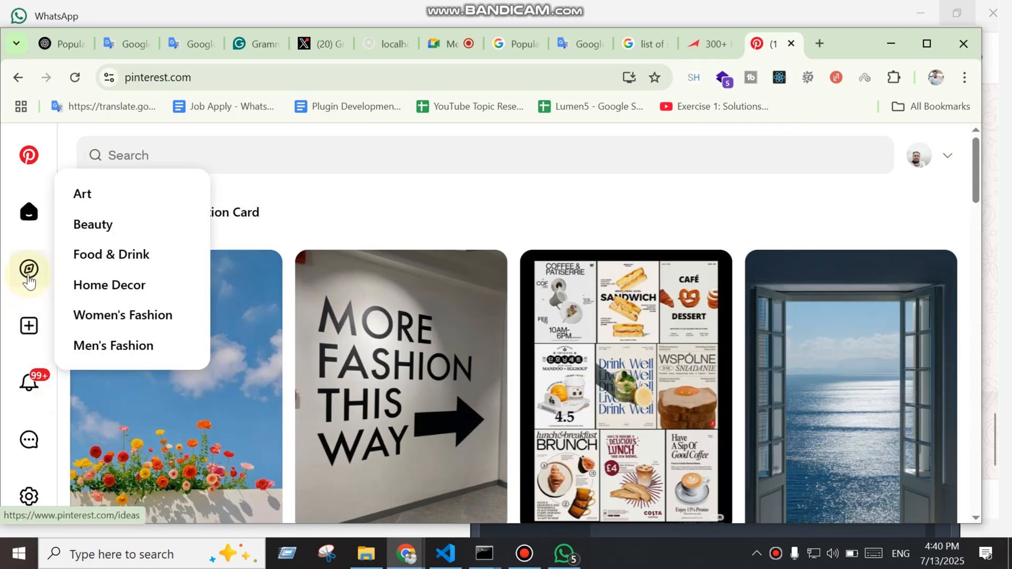
pyautogui.click(30, 330)
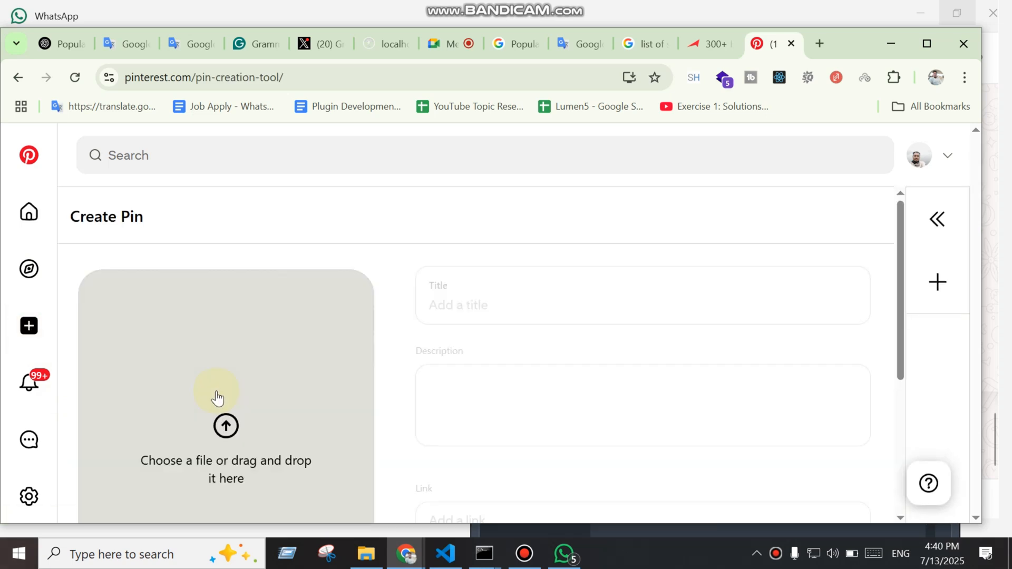
pyautogui.scroll(-3, 558, 363)
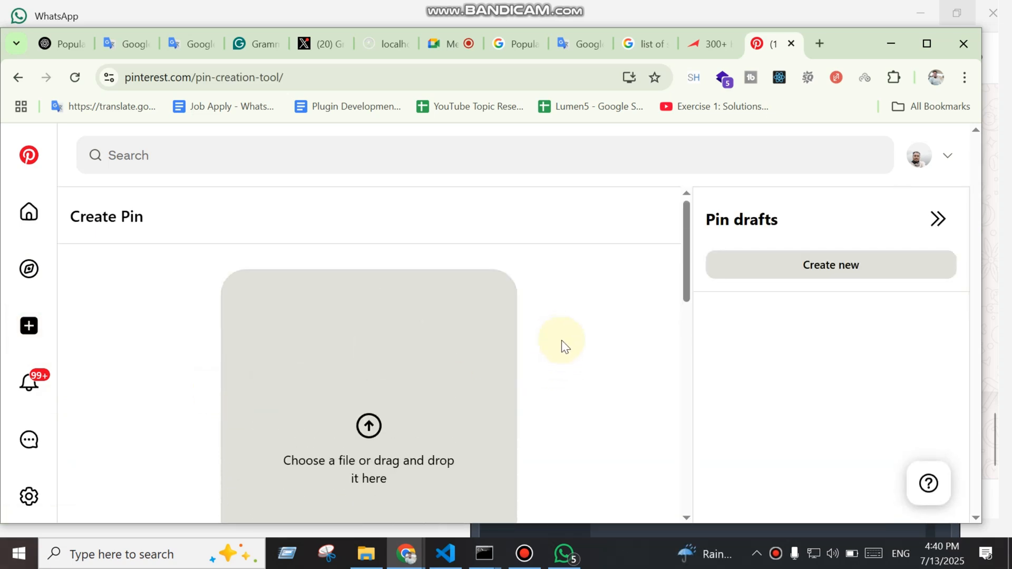
pyautogui.scroll(-4, 563, 346)
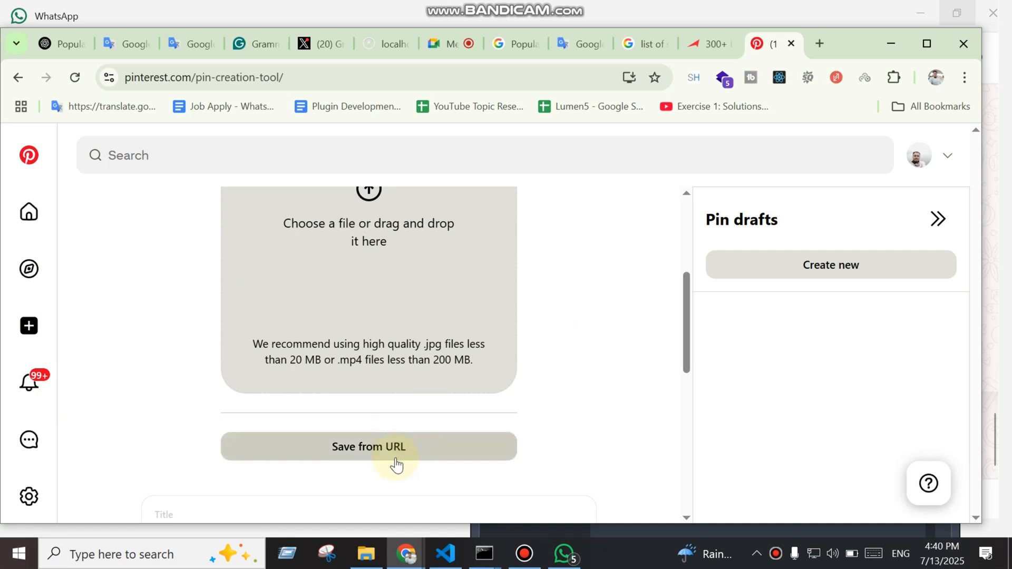
pyautogui.scroll(3, 477, 421)
pyautogui.click(397, 376)
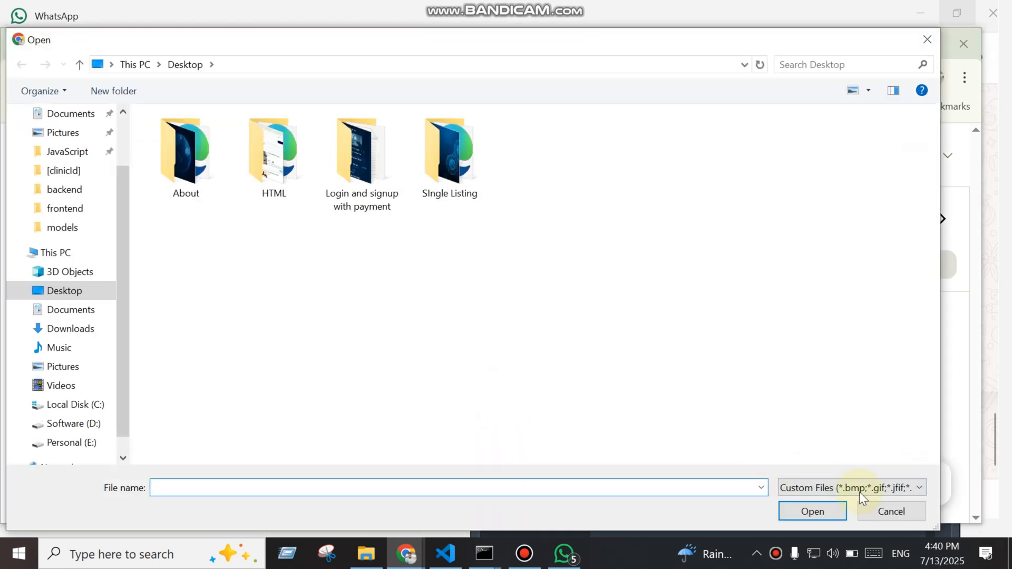
pyautogui.click(896, 522)
# Examine the Create Pin form's upload area, Save from URL option, and title, description, link and board fields
pyautogui.scroll(-5, 452, 448)
pyautogui.scroll(4, 454, 446)
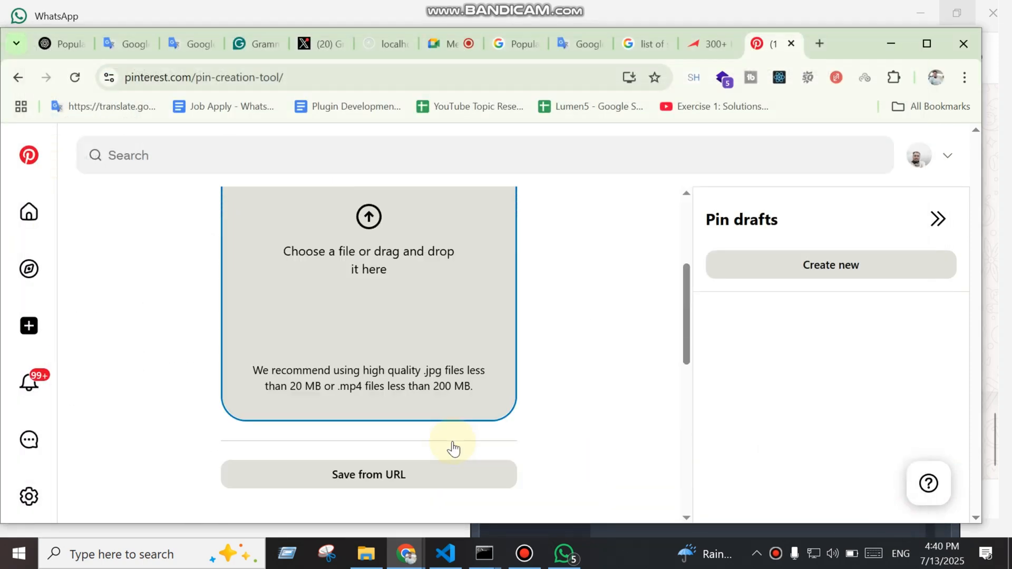
pyautogui.scroll(2, 454, 445)
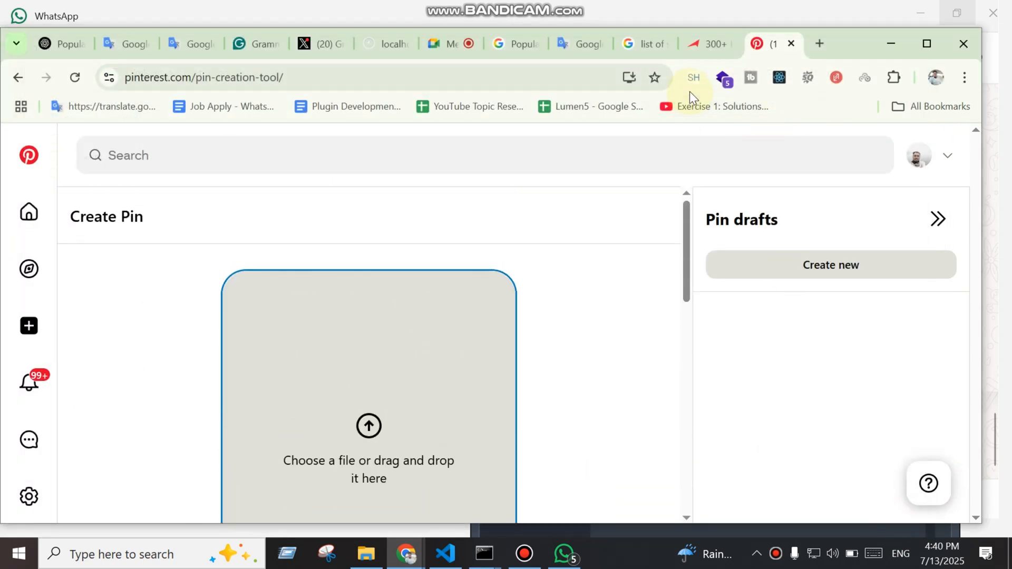
pyautogui.scroll(-8, 432, 404)
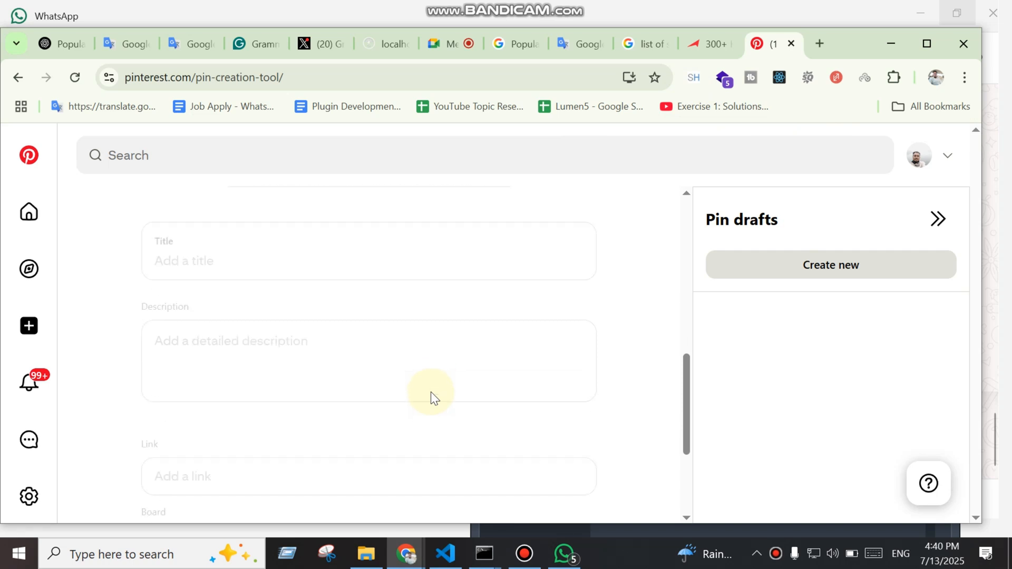
pyautogui.scroll(-3, 433, 390)
pyautogui.scroll(10, 441, 395)
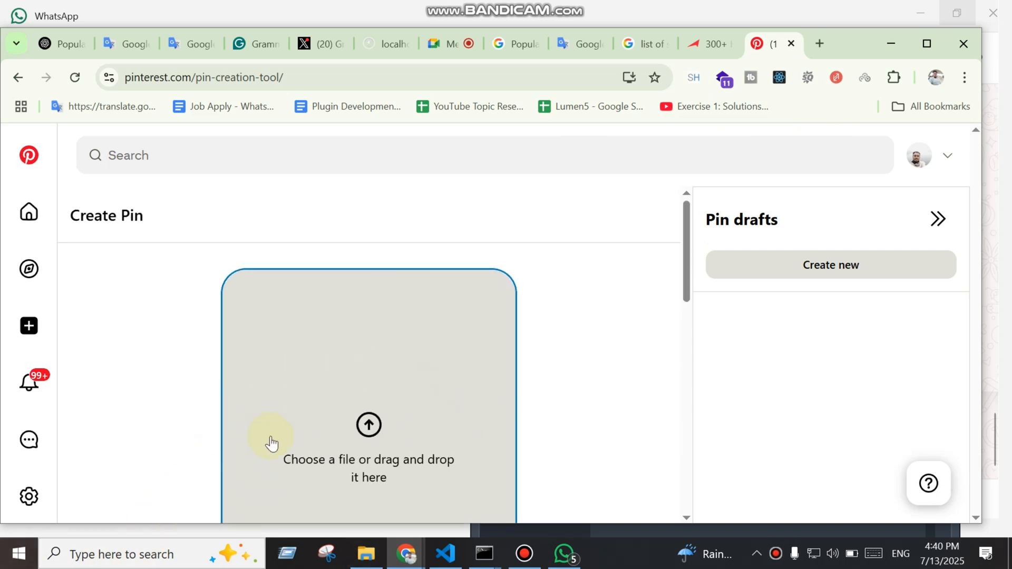
pyautogui.scroll(-5, 269, 443)
pyautogui.scroll(-3, 271, 444)
pyautogui.scroll(10, 274, 453)
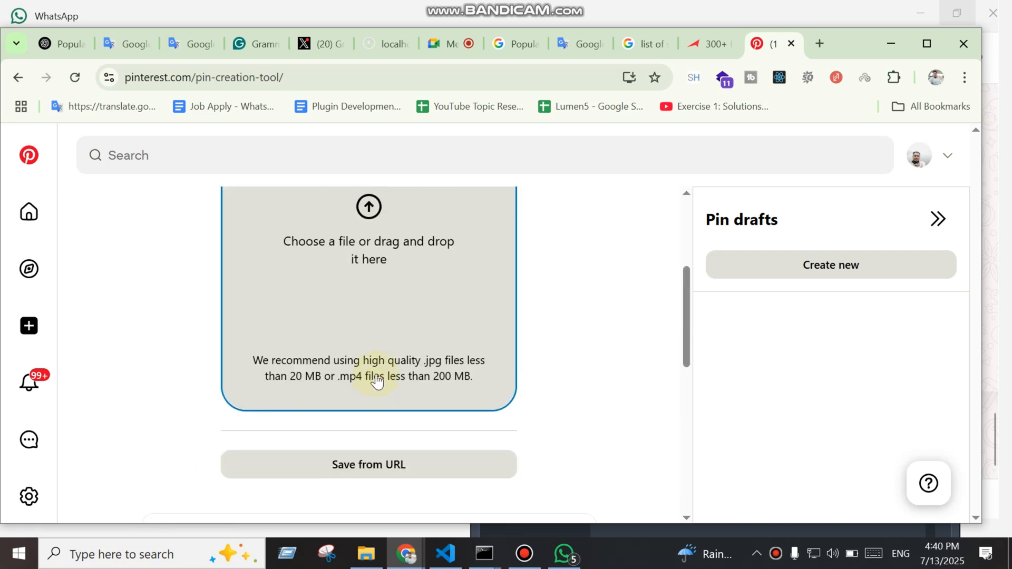
# Search Google Images for "Dream it global" in place of the social bookmarking sites query
pyautogui.click(644, 45)
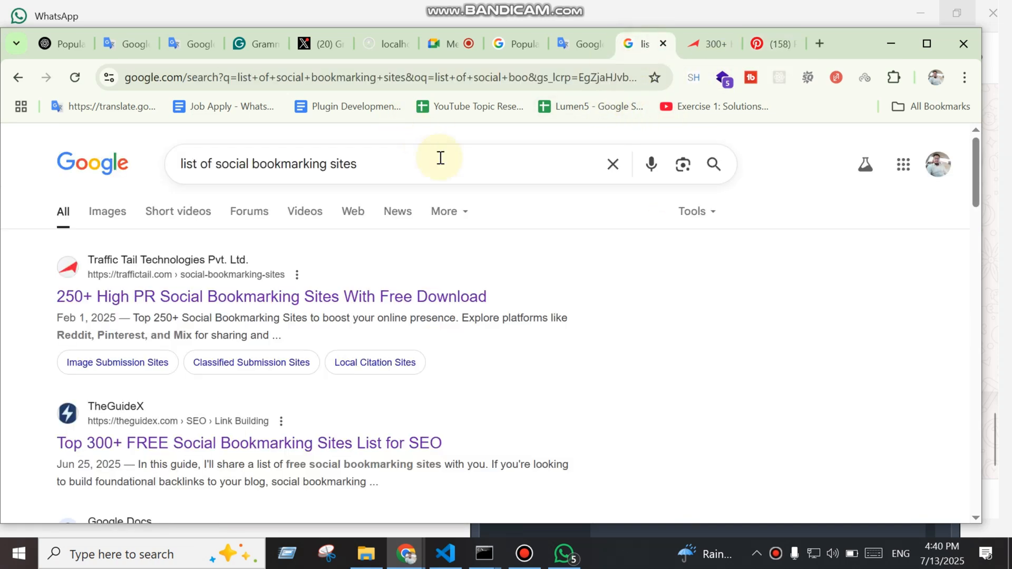
pyautogui.tripleClick(438, 156)
pyautogui.write('Dream it globa')
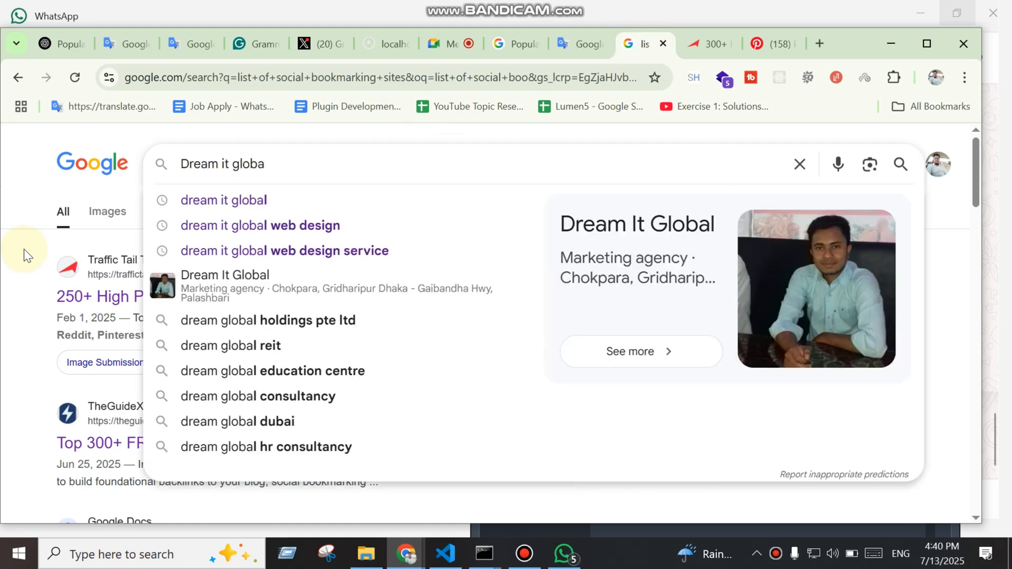
pyautogui.write('l')
pyautogui.scroll(-7, 24, 249)
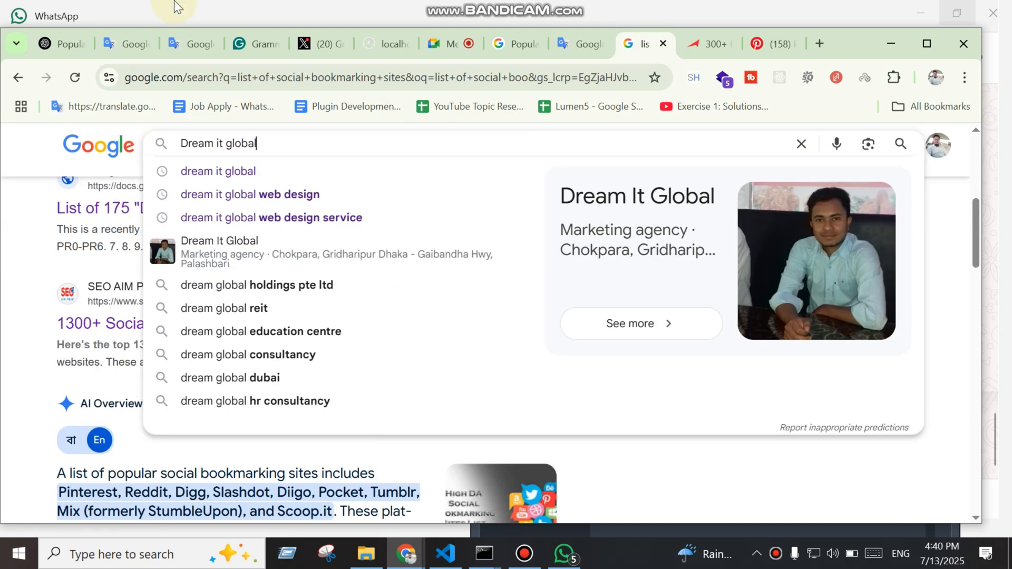
pyautogui.press('Return')
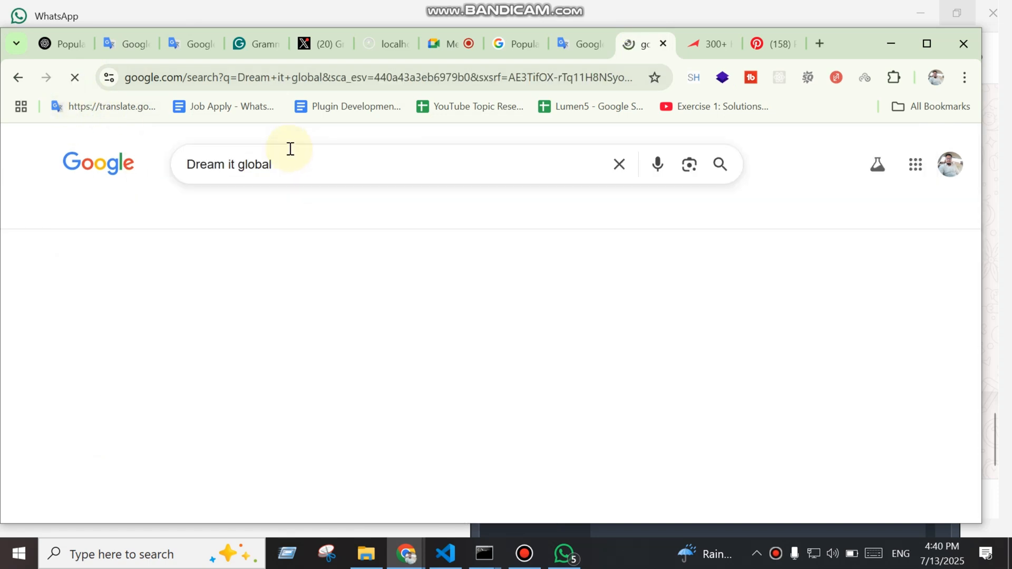
pyautogui.click(109, 219)
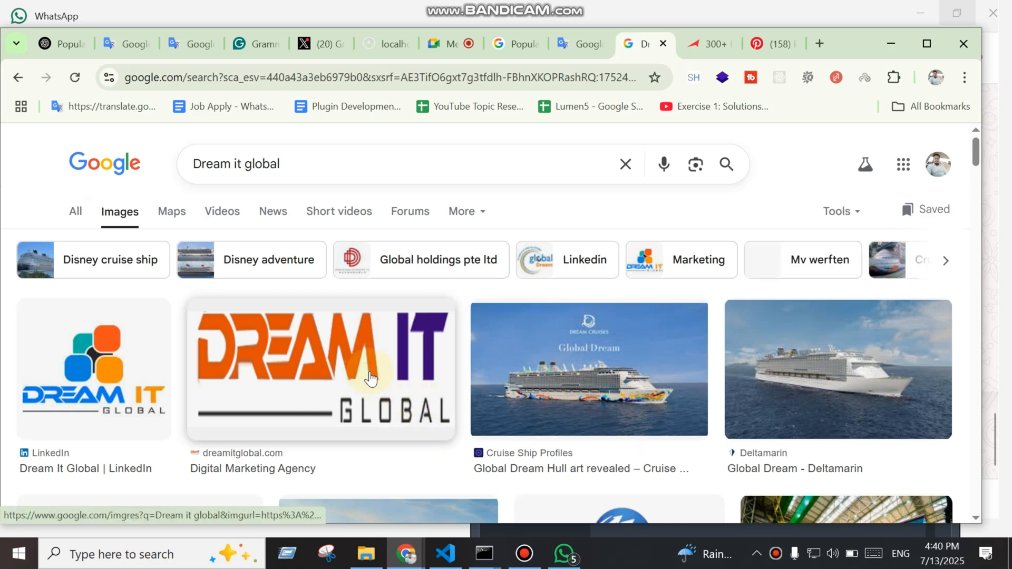
# Save the Dream IT Global logo from the dreamitglobal.com image result to the Desktop as download.png
pyautogui.click(338, 390)
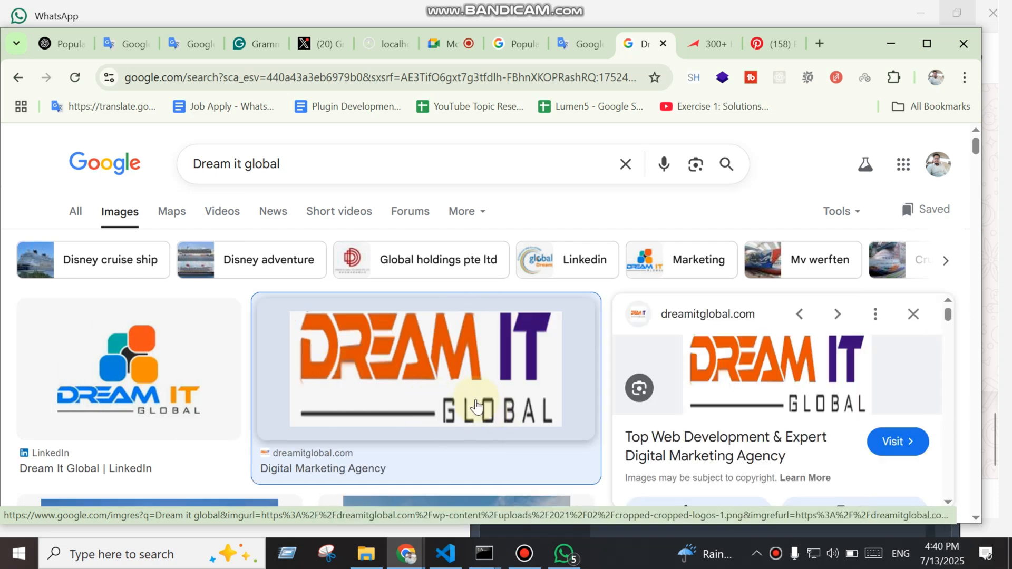
pyautogui.rightClick(478, 364)
pyautogui.click(548, 246)
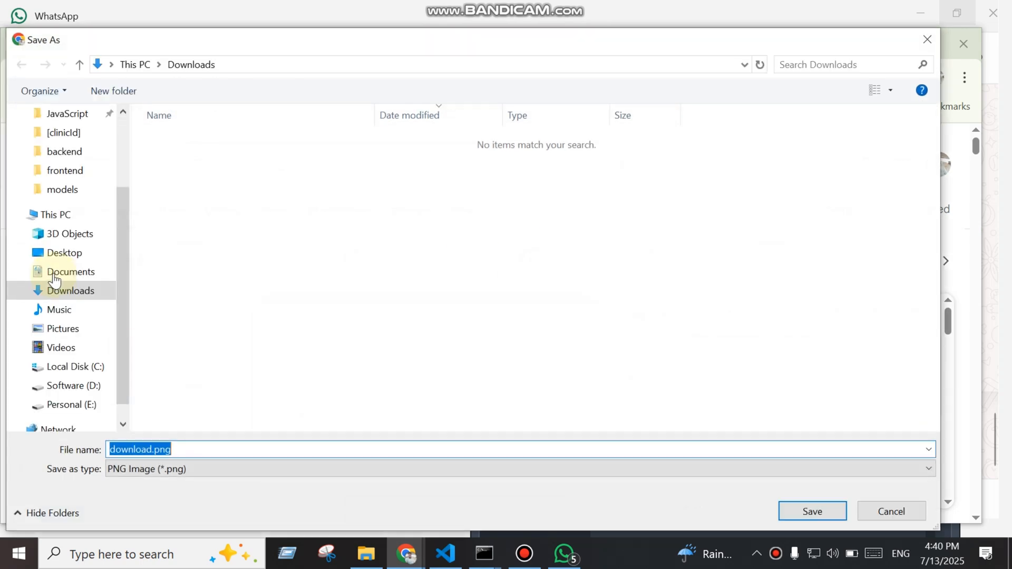
pyautogui.scroll(3, 58, 271)
pyautogui.click(64, 145)
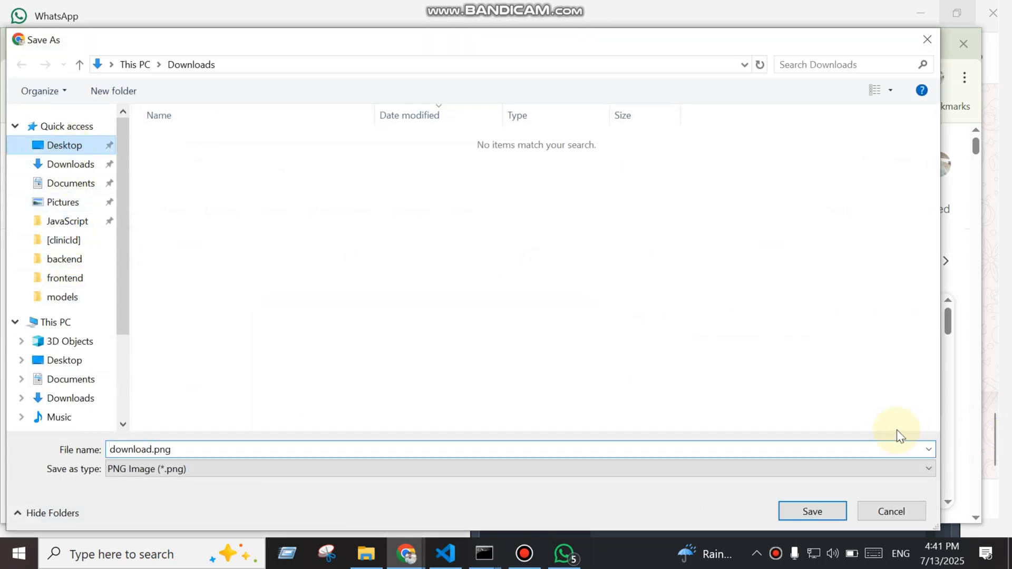
pyautogui.click(808, 509)
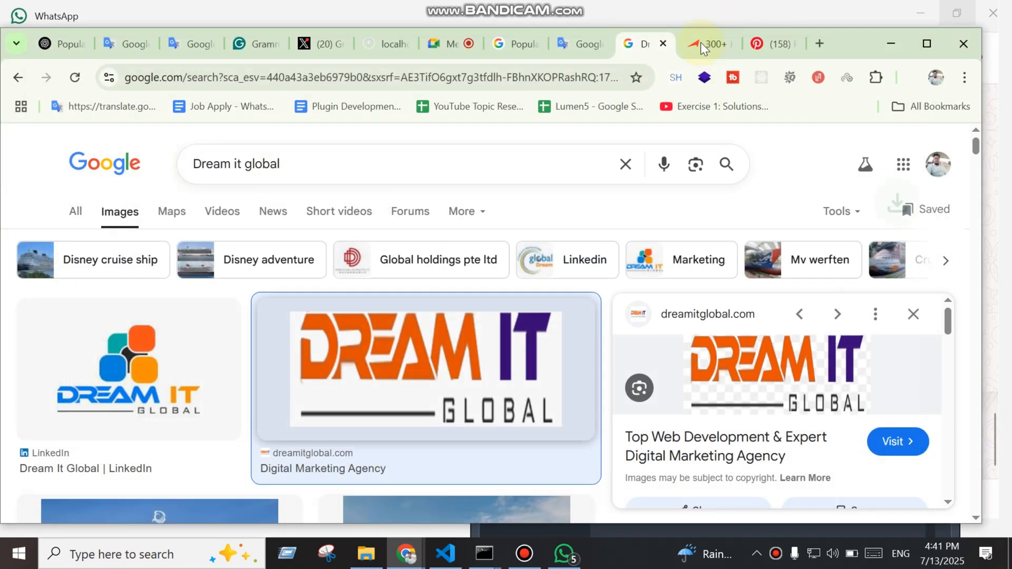
# Try to upload download.png from the Desktop as the media of the new Pinterest pin
pyautogui.click(710, 44)
pyautogui.click(774, 45)
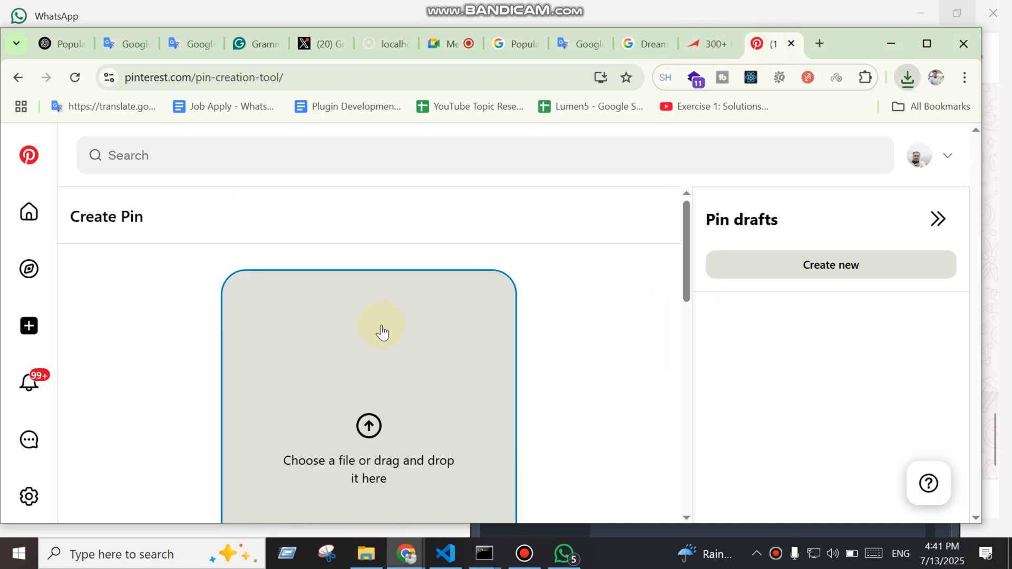
pyautogui.click(384, 426)
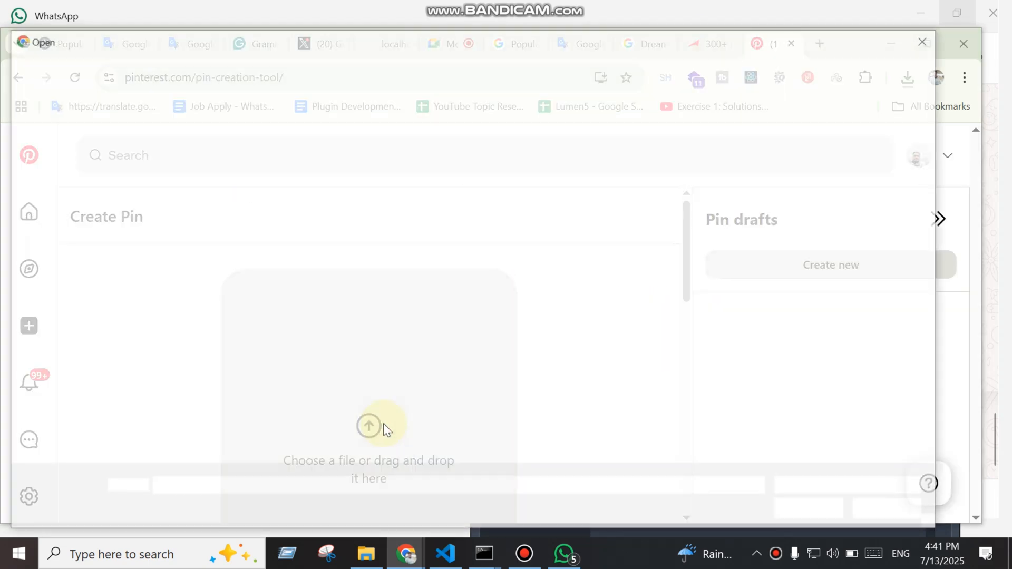
pyautogui.click(76, 148)
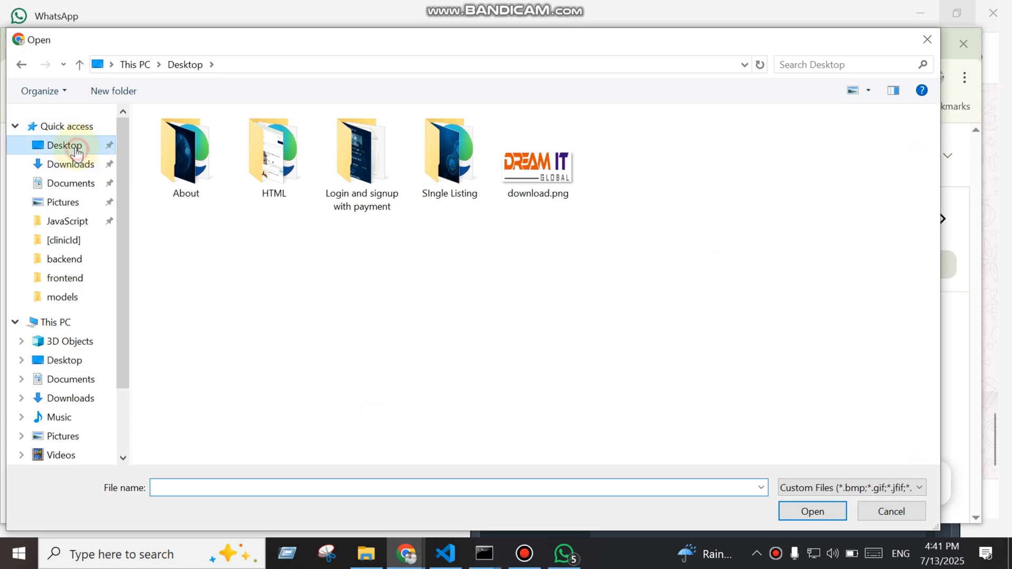
pyautogui.click(549, 175)
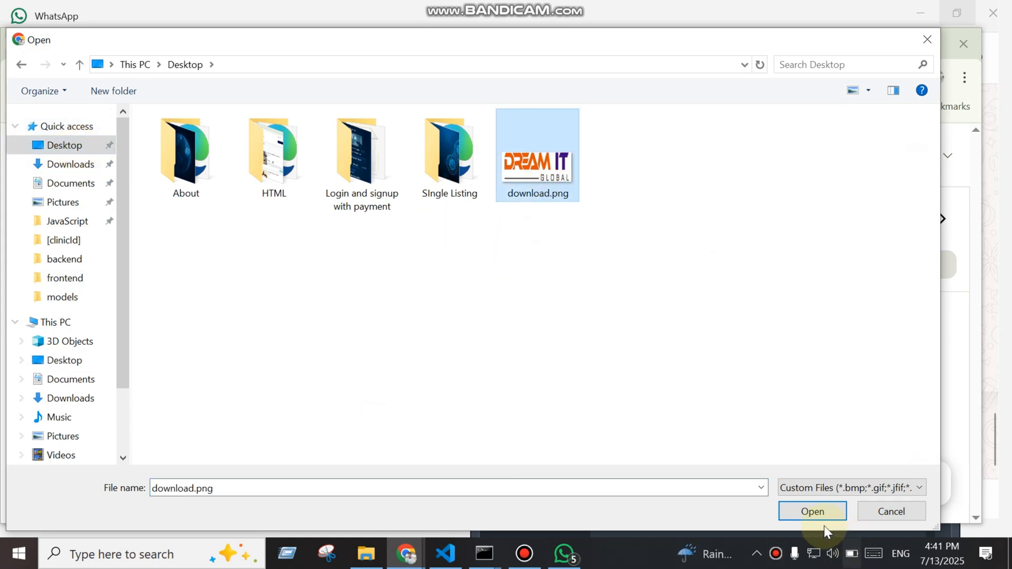
pyautogui.click(815, 513)
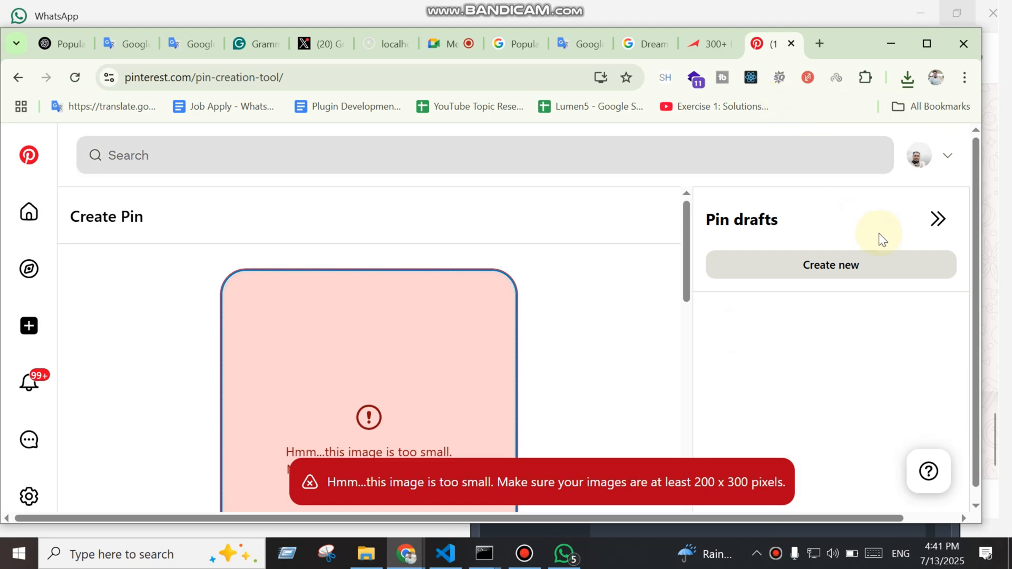
# Search Google for "dream it global" in a new tab and open the dreamitglobal.com website
pyautogui.click(820, 44)
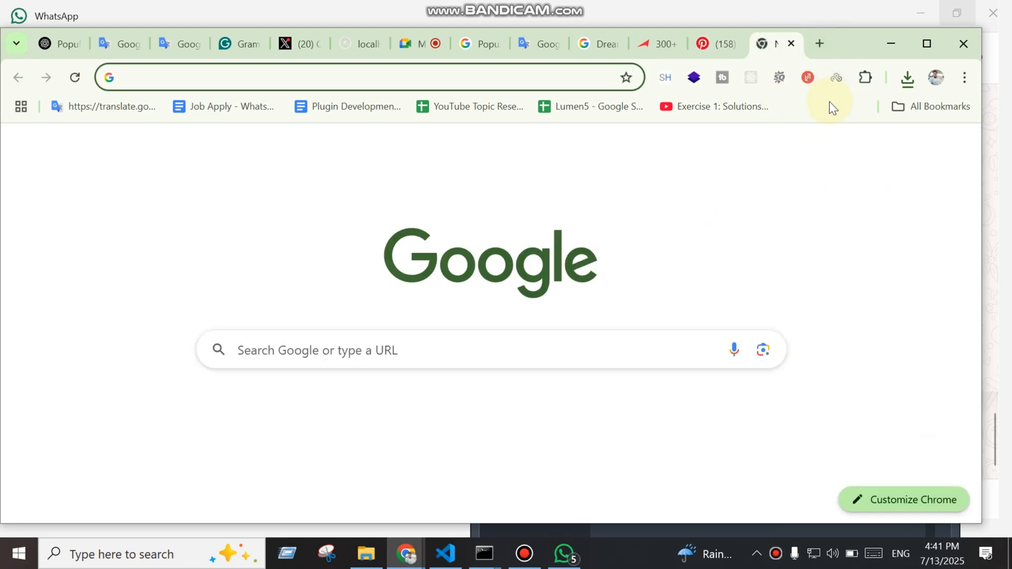
pyautogui.write('dream it global')
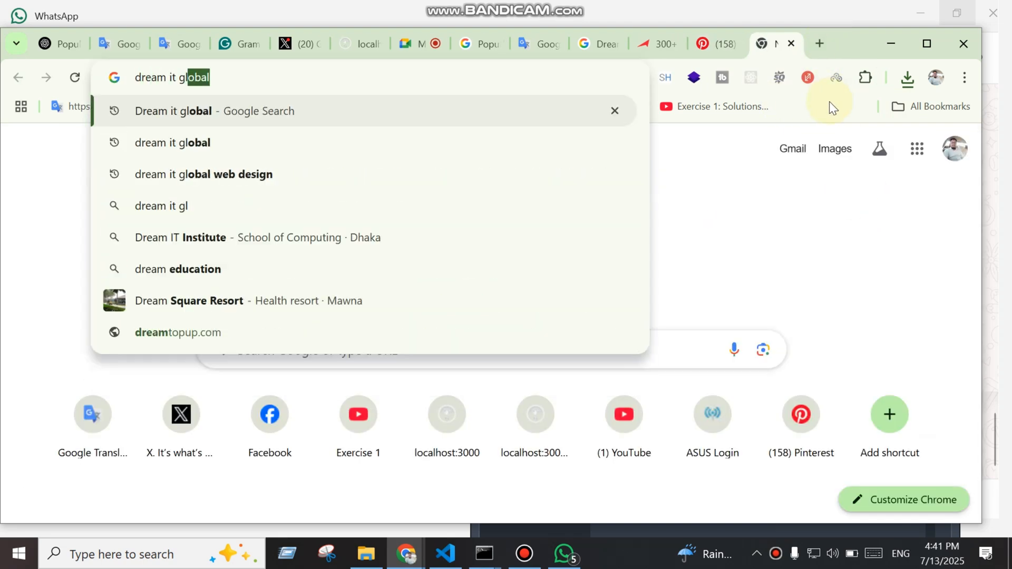
pyautogui.press('Return')
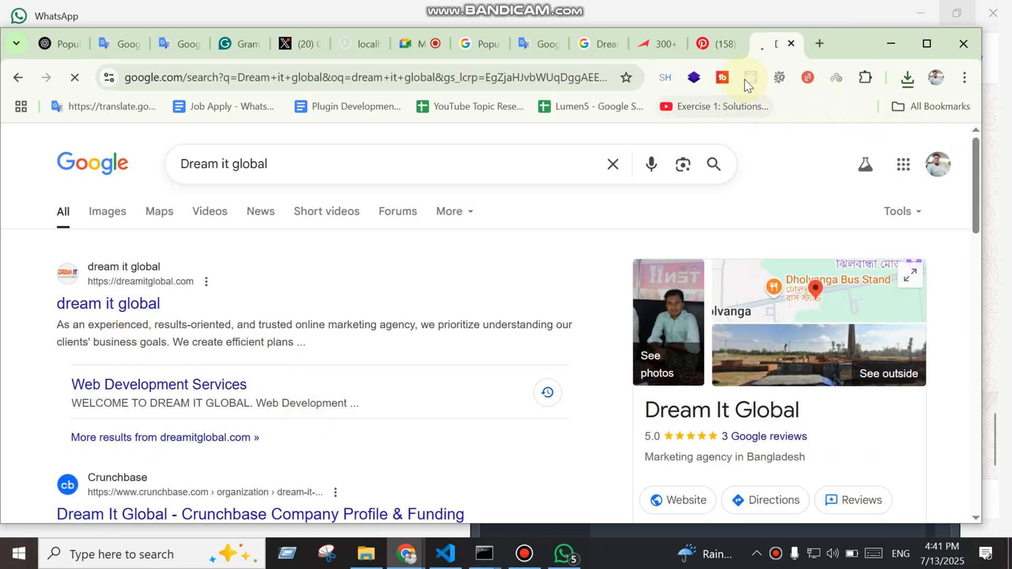
pyautogui.moveTo(685, 42); pyautogui.dragTo(604, 38)
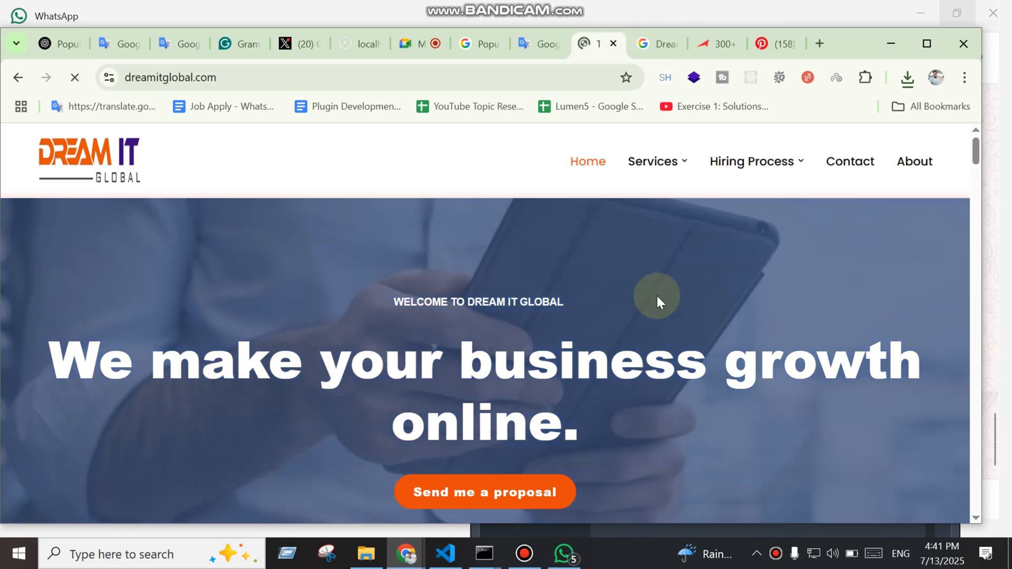
# Save the photo beside "Show up On the Front Page of Google!" to the Desktop as neve-consultants-demo-13.jpg
pyautogui.scroll(-5, 656, 294)
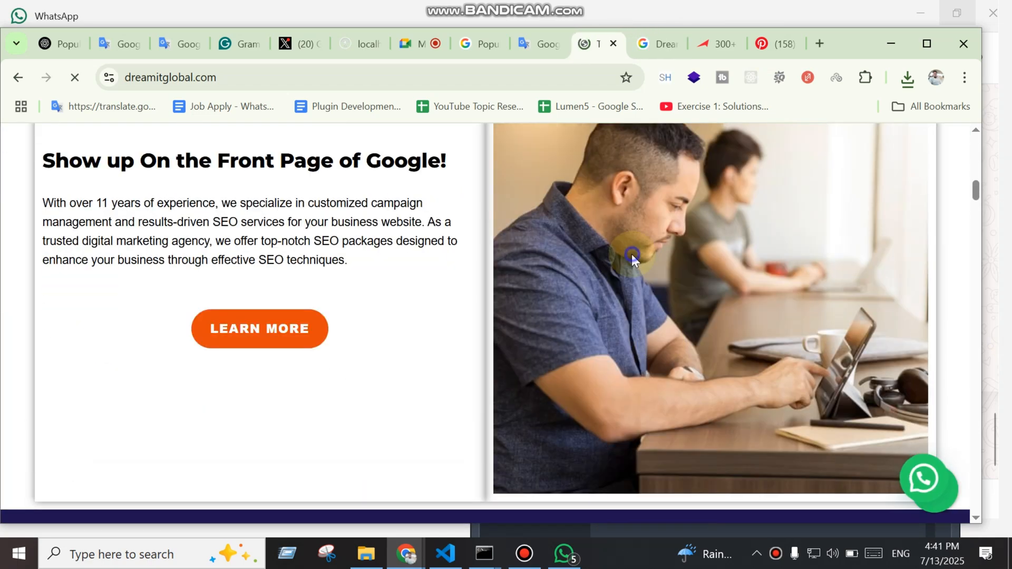
pyautogui.rightClick(641, 264)
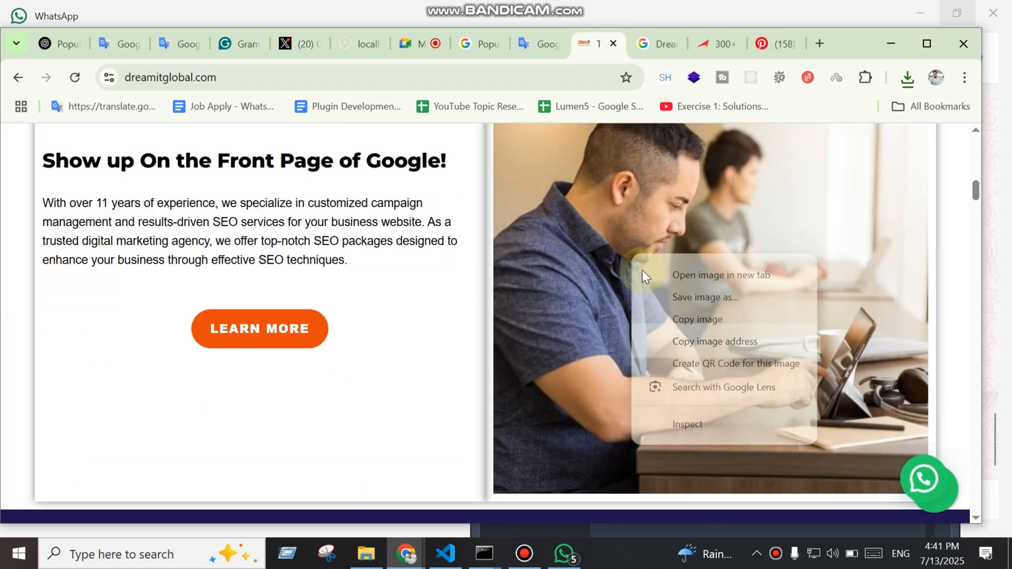
pyautogui.click(707, 295)
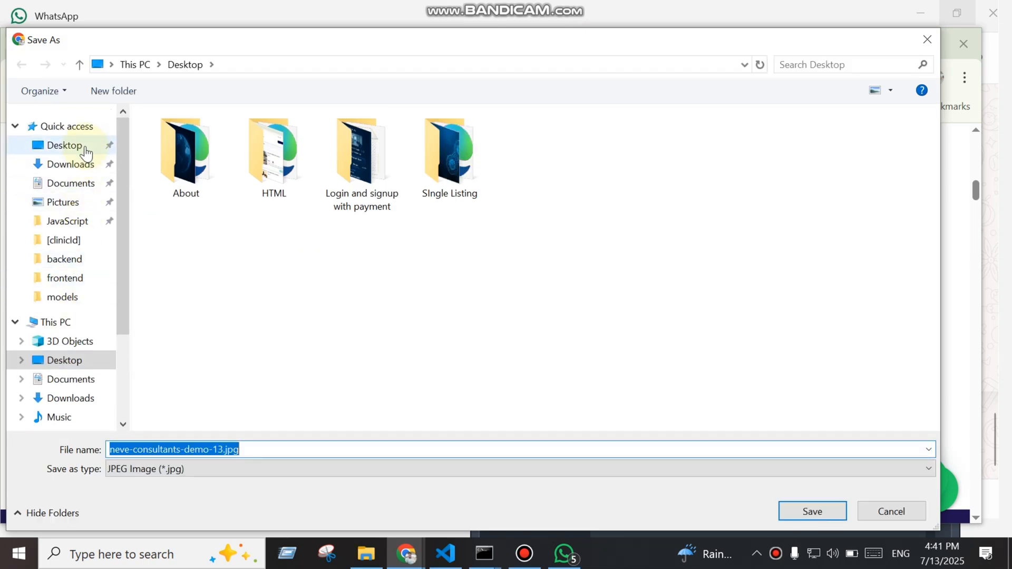
pyautogui.click(98, 146)
pyautogui.click(812, 511)
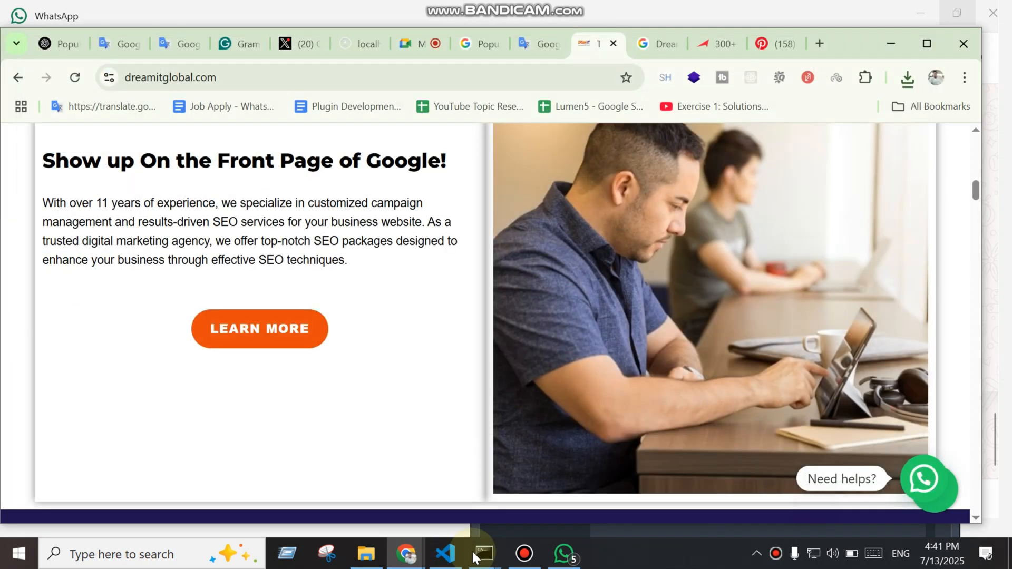
pyautogui.click(524, 554)
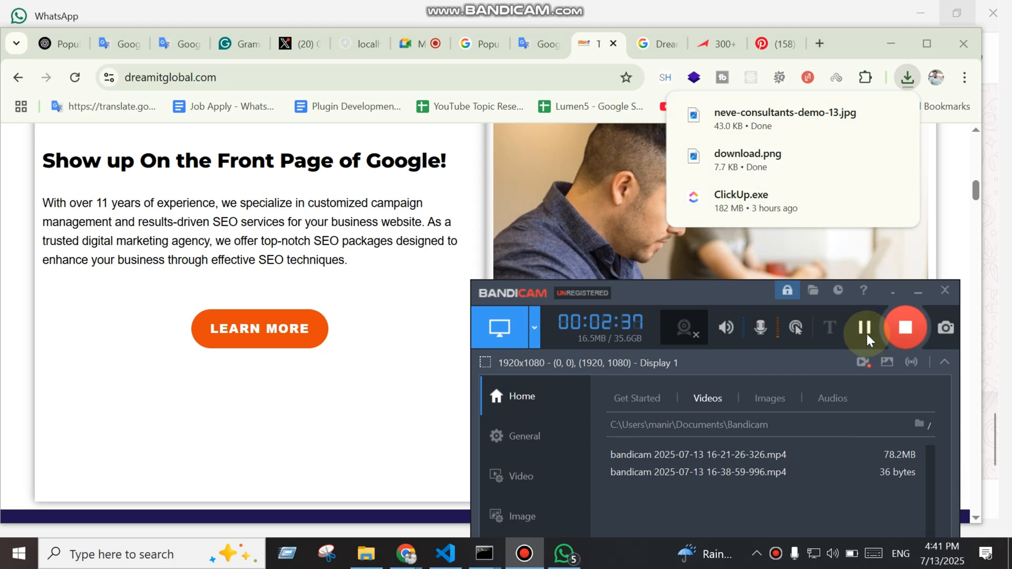
pyautogui.click(223, 212)
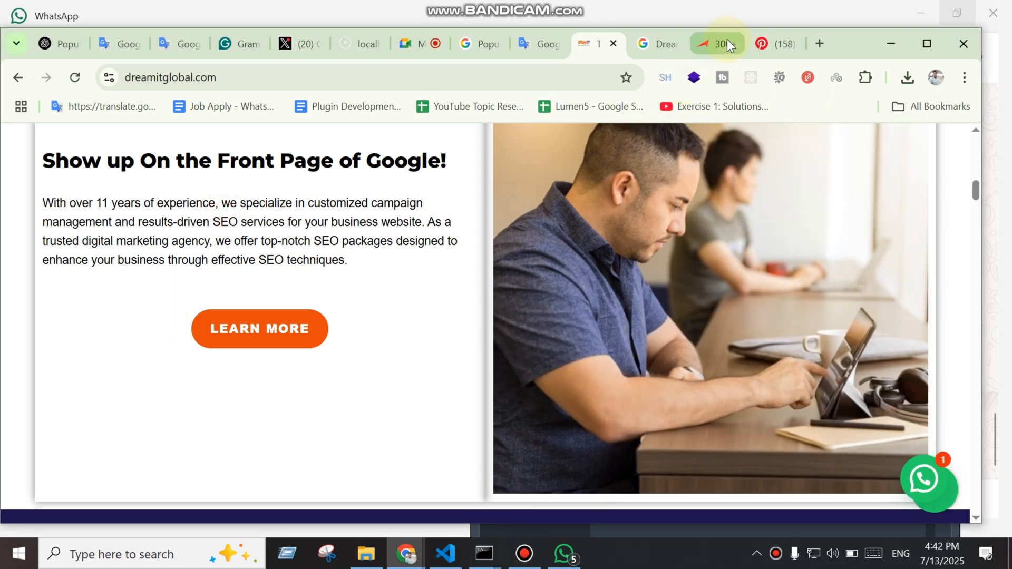
# Upload neve-consultants-demo-13.jpg from the Desktop as the Pinterest pin's image and activate the pin's title field
pyautogui.click(725, 43)
pyautogui.click(774, 44)
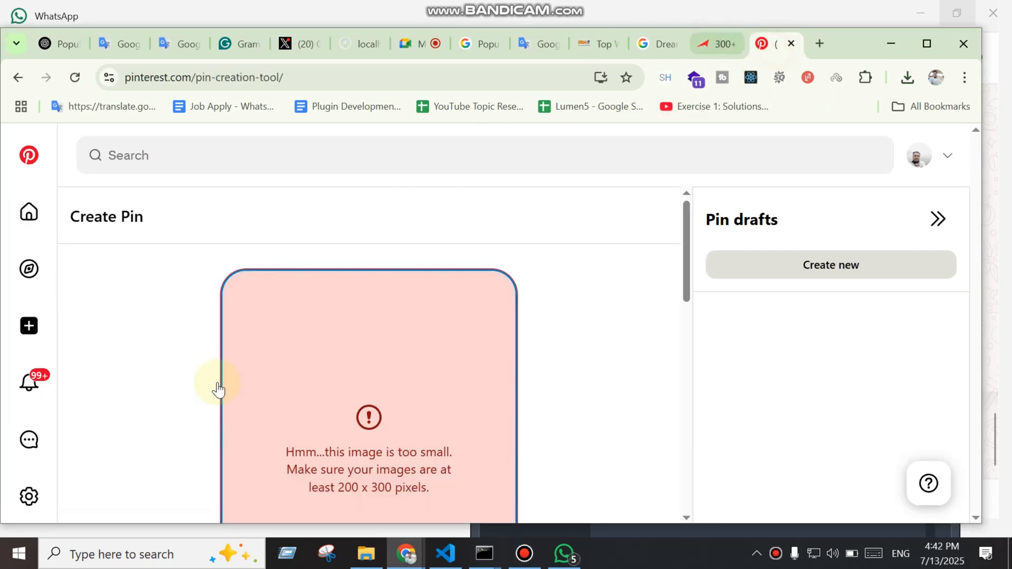
pyautogui.click(369, 416)
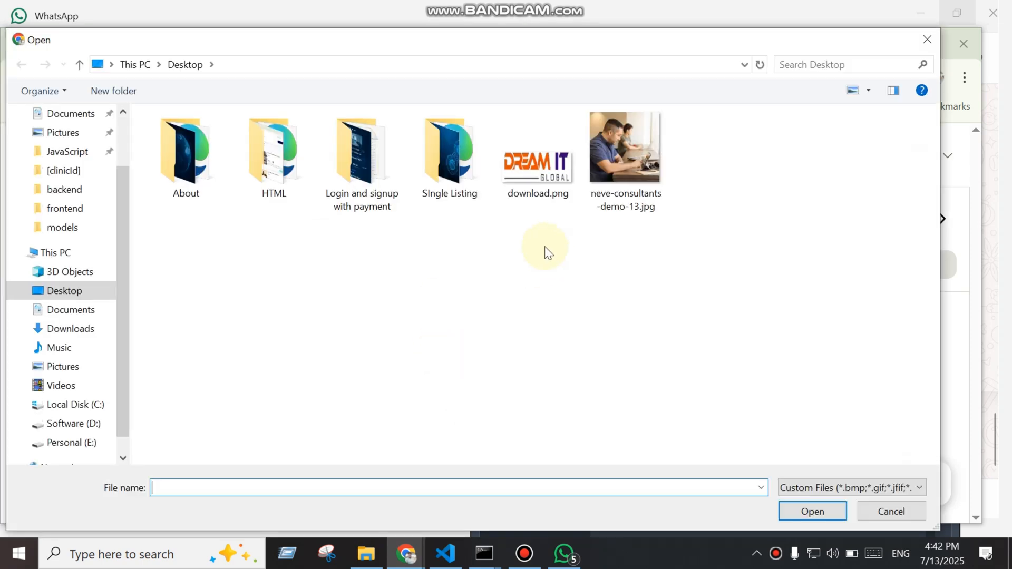
pyautogui.click(626, 153)
pyautogui.click(812, 510)
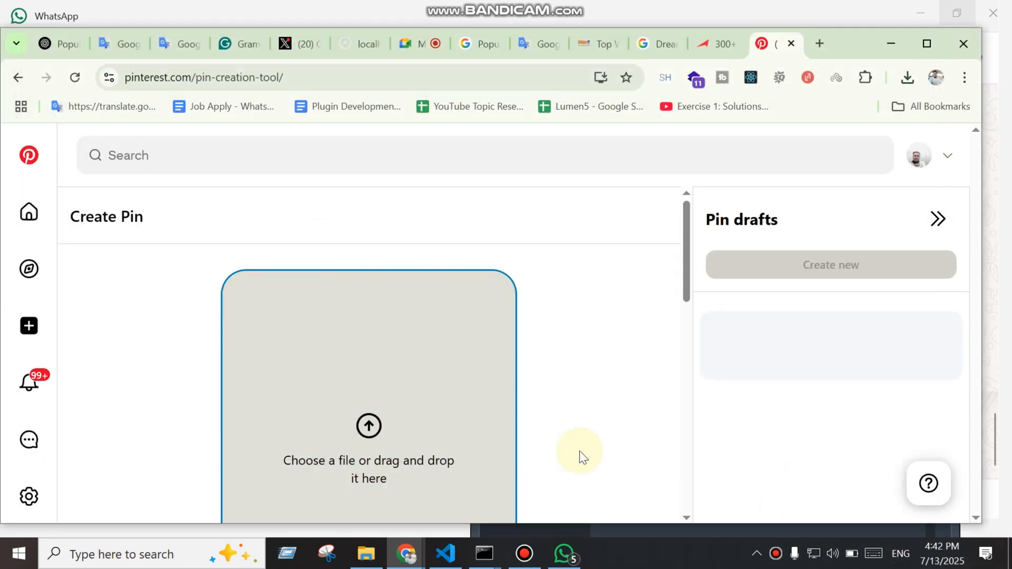
pyautogui.scroll(-2, 529, 432)
pyautogui.click(336, 430)
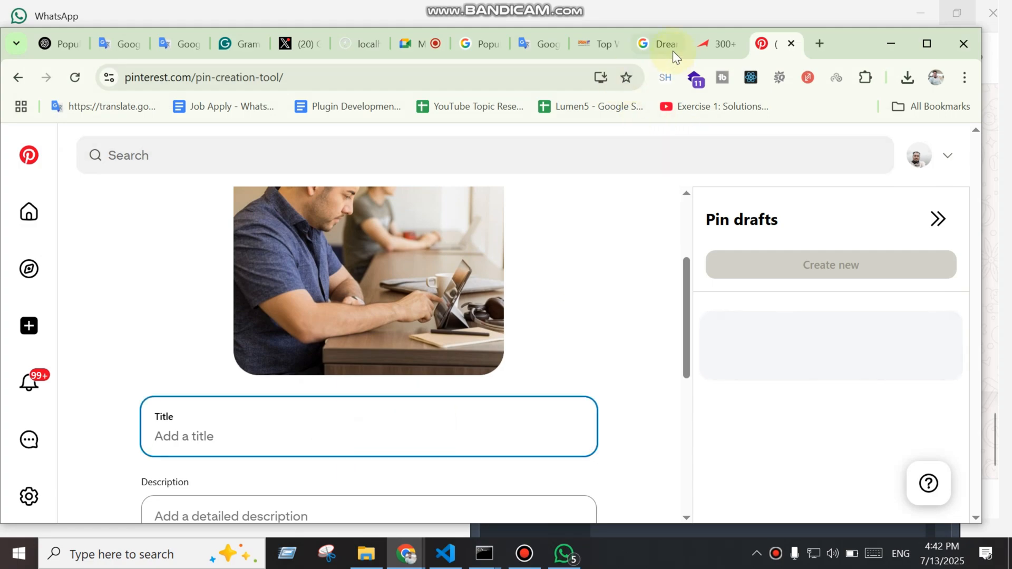
# Review the dreamitglobal.com home page, the Google results for "Dream it global" and the social bookmarking list for title ideas
pyautogui.click(588, 44)
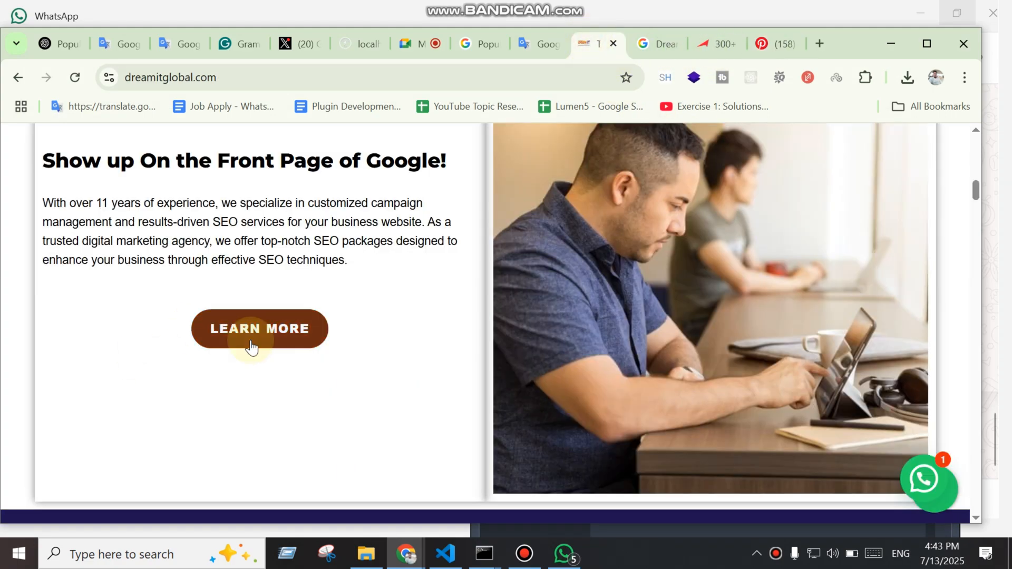
pyautogui.scroll(8, 280, 343)
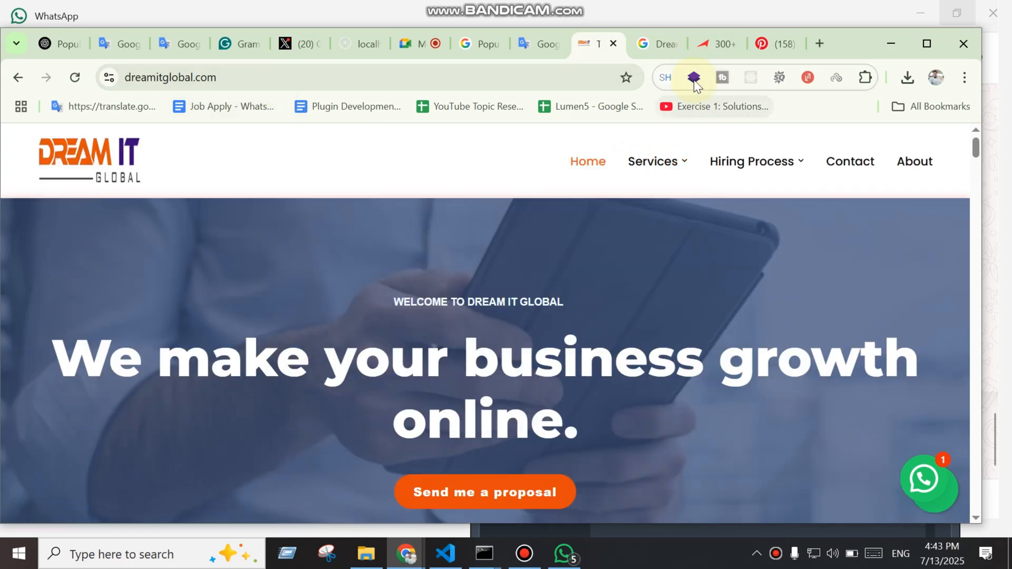
pyautogui.click(667, 46)
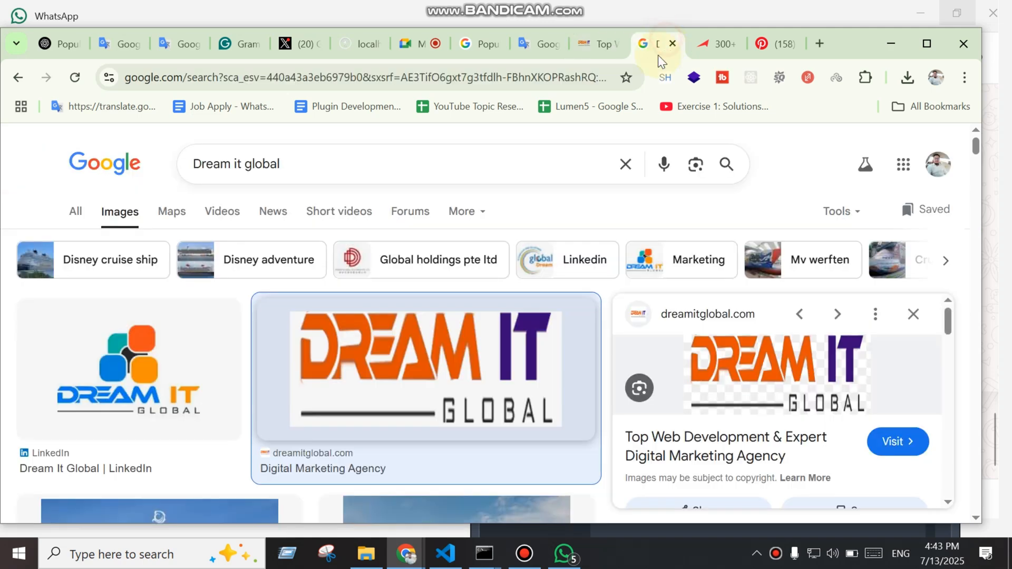
pyautogui.click(78, 209)
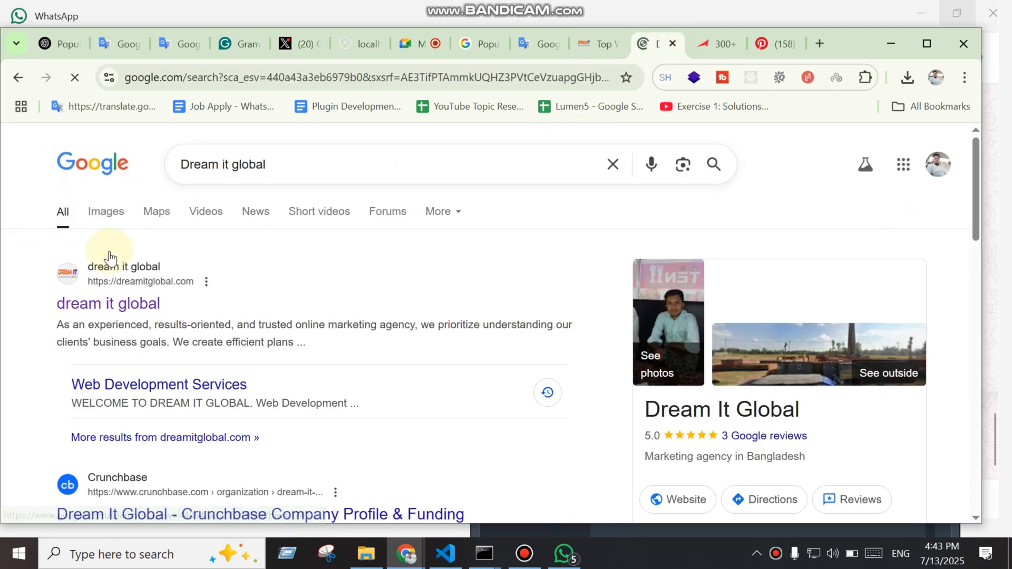
pyautogui.scroll(-3, 323, 414)
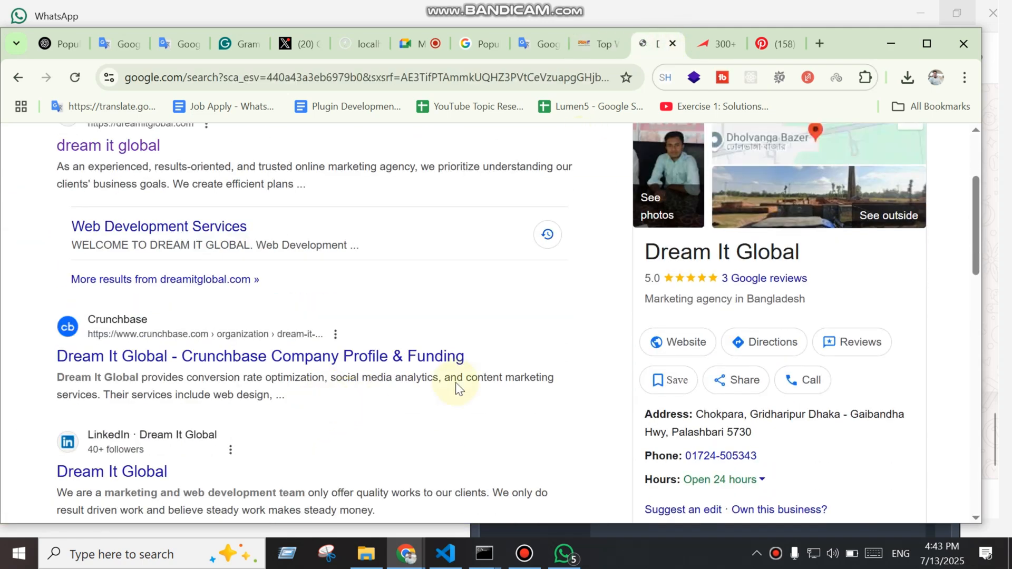
pyautogui.scroll(-4, 262, 469)
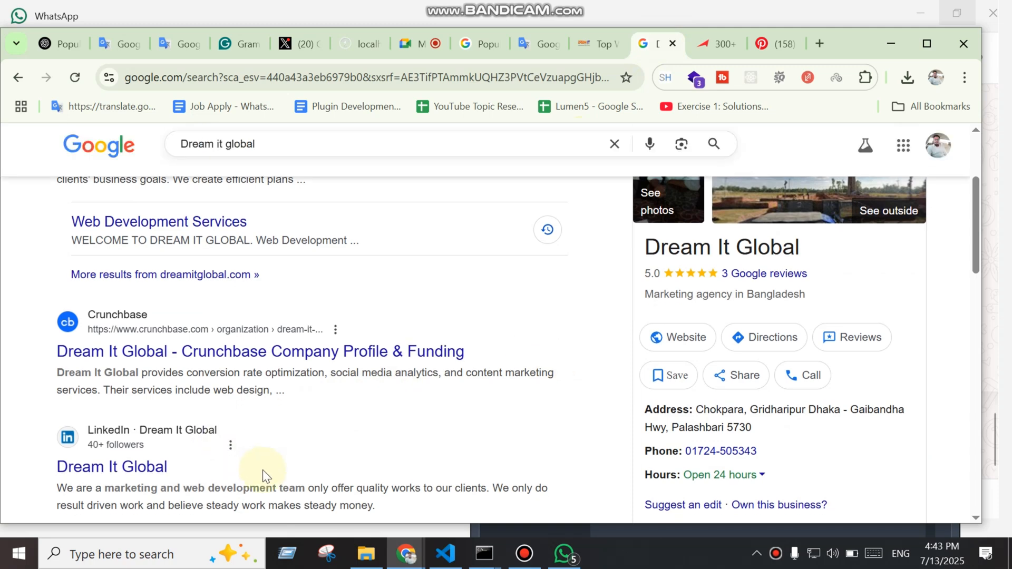
pyautogui.click(723, 46)
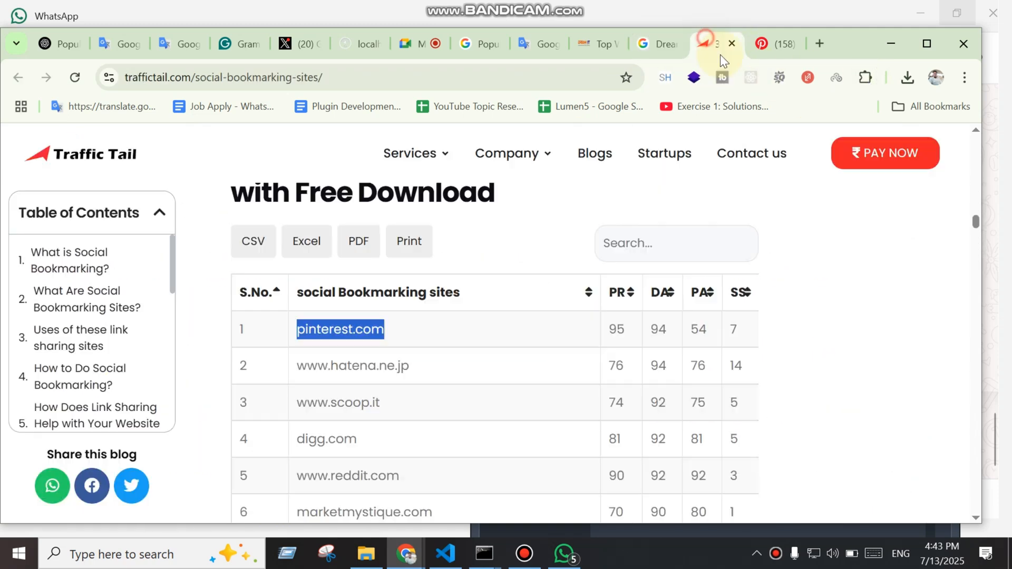
# Title the Pinterest pin "Top Rated Web Design and Digital Marketing Agency"
pyautogui.click(778, 46)
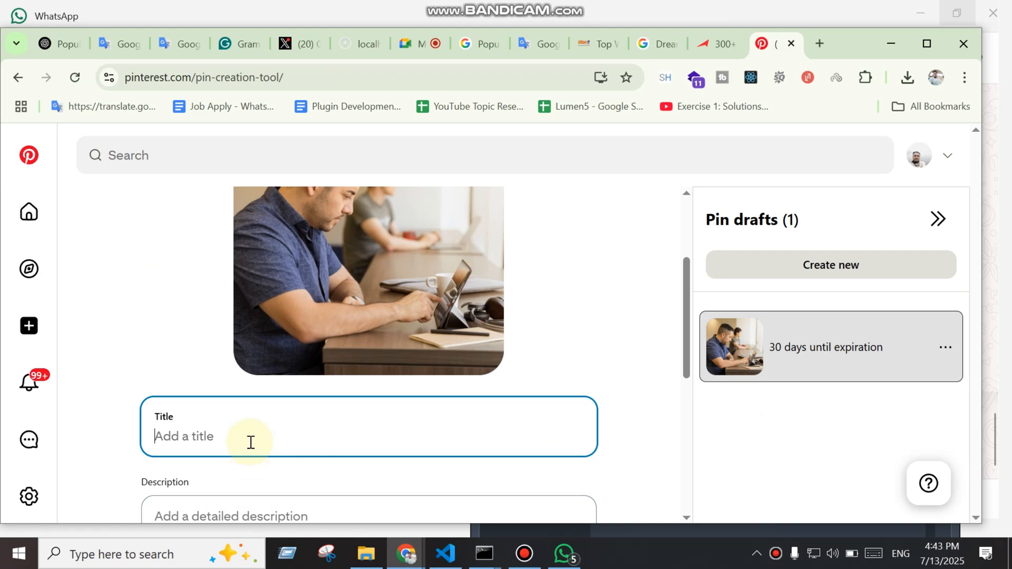
pyautogui.write('Top Rated Web Design and')
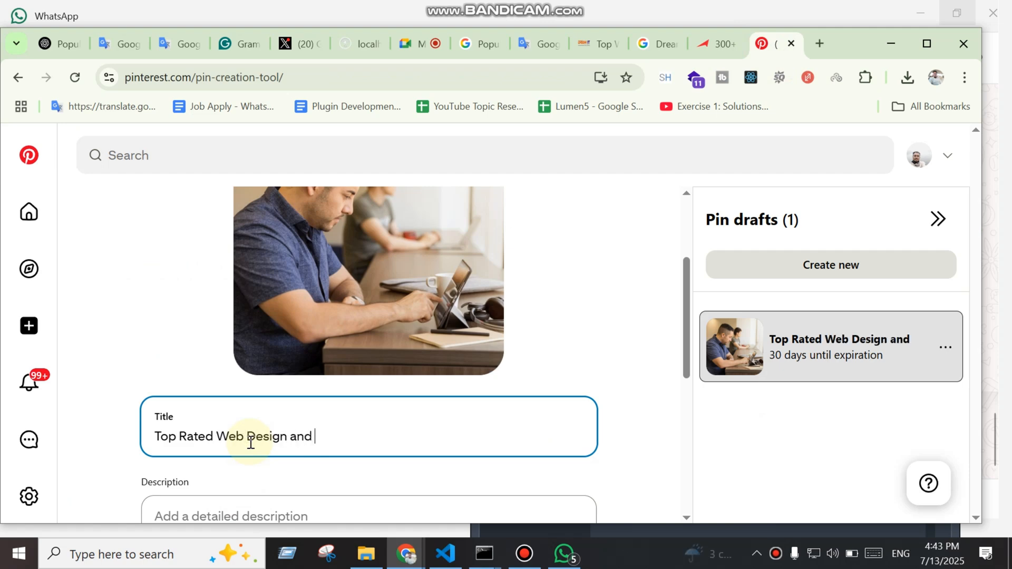
pyautogui.write('gital Marketing Agency')
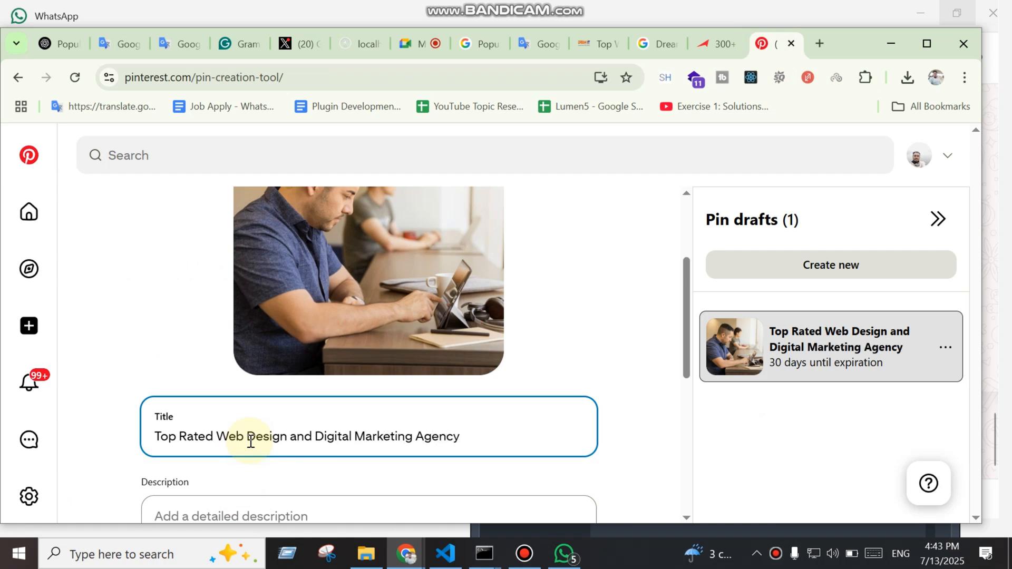
# Copy the pin's complete title text for reuse in a description prompt
pyautogui.scroll(-3, 251, 442)
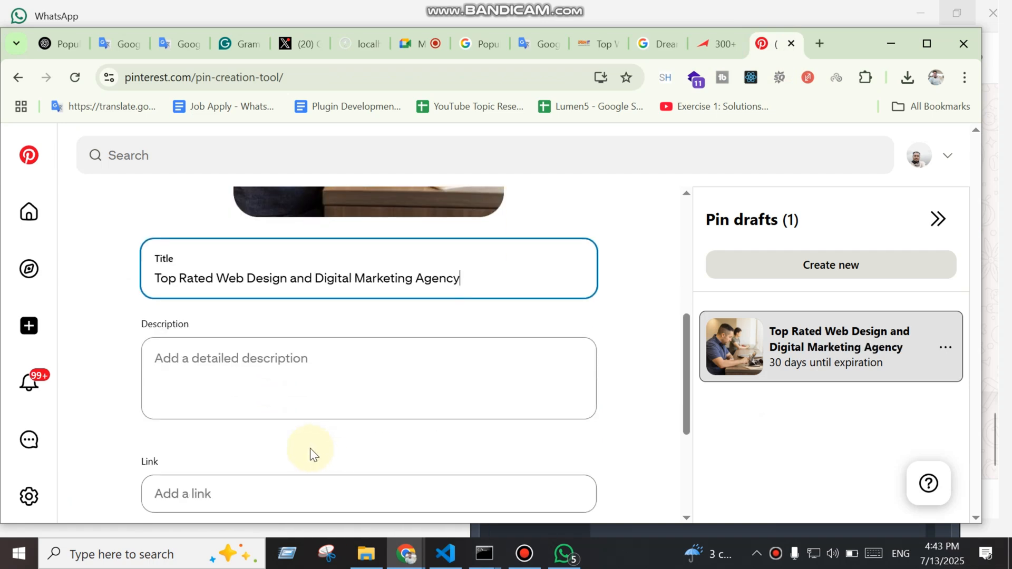
pyautogui.click(307, 374)
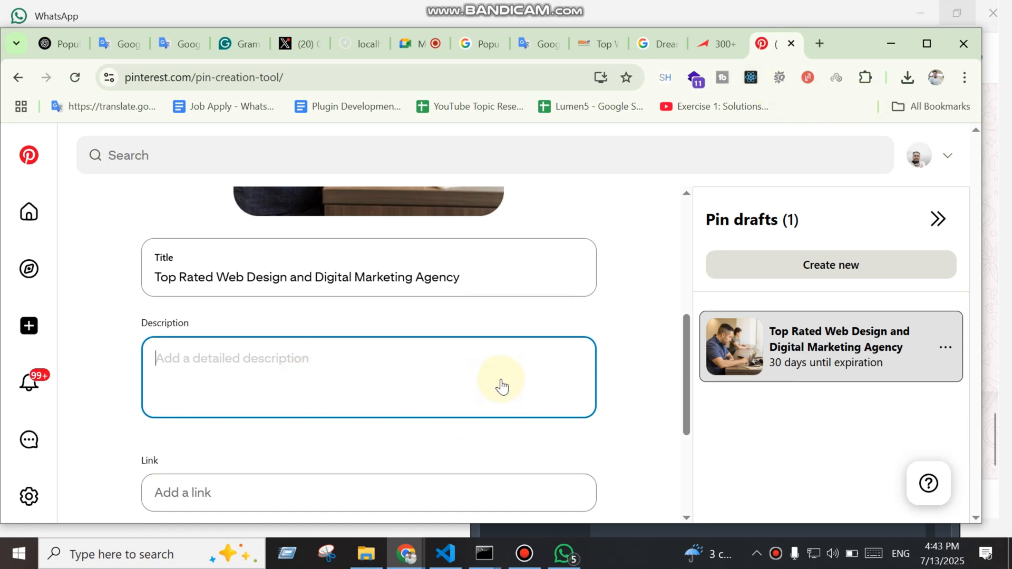
pyautogui.click(506, 283)
pyautogui.hotkey('ctrl', 'a')
pyautogui.hotkey('ctrl', 'c')
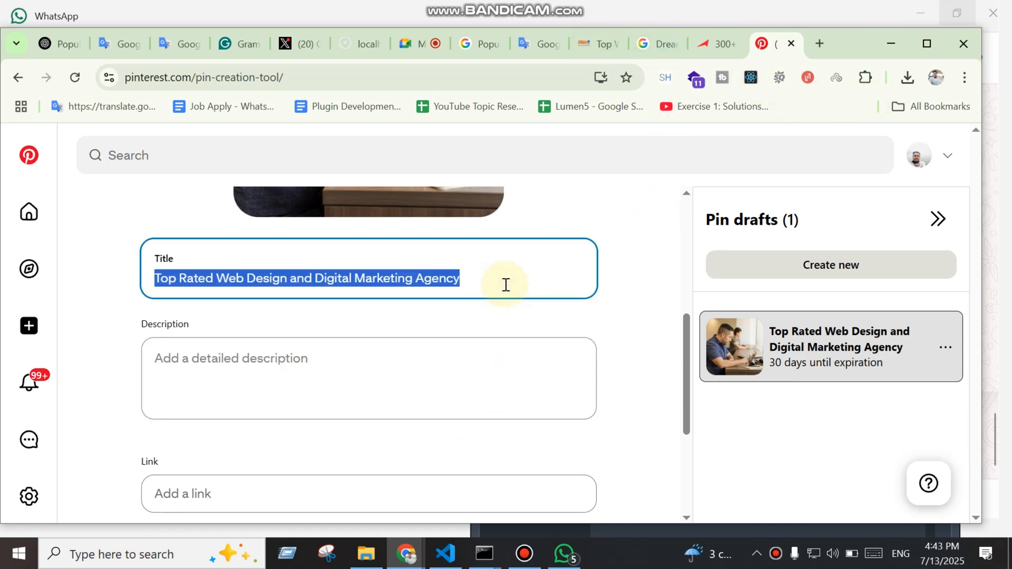
# Switch to the open ChatGPT conversation and start a prompt asking for a short description of 175 characters
pyautogui.click(56, 44)
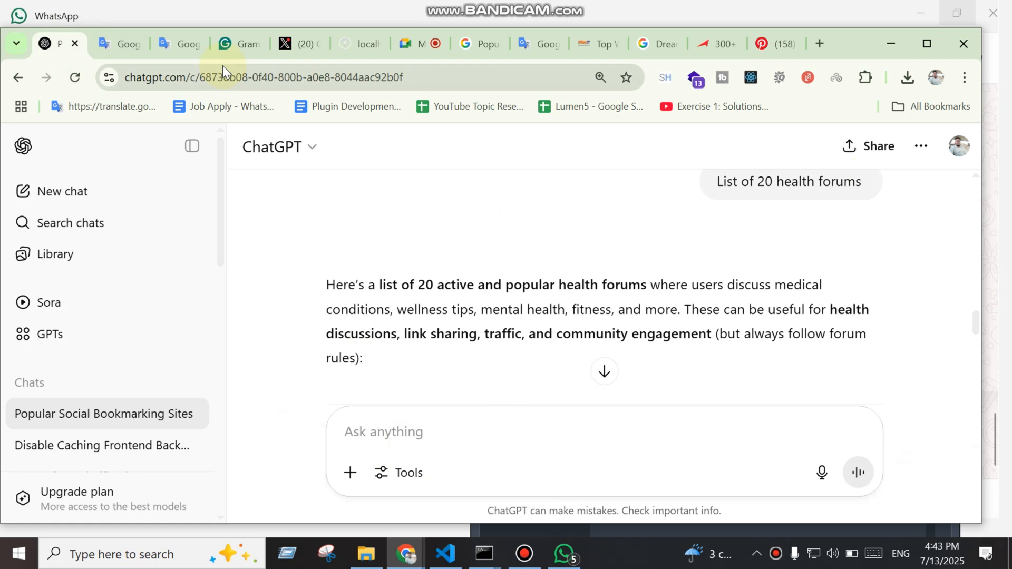
pyautogui.click(465, 431)
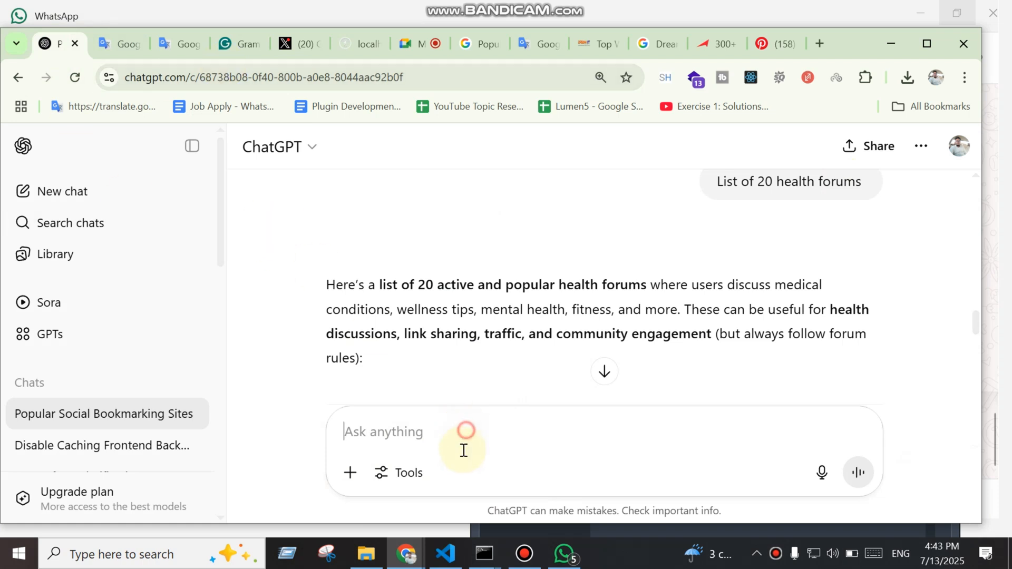
pyautogui.write('e ')
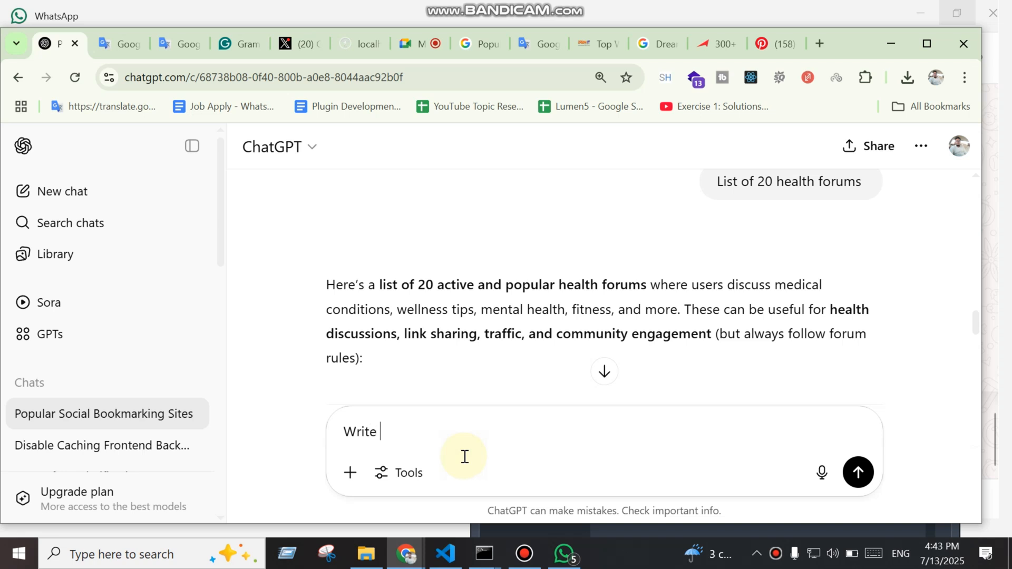
pyautogui.write('a short descruption of ')
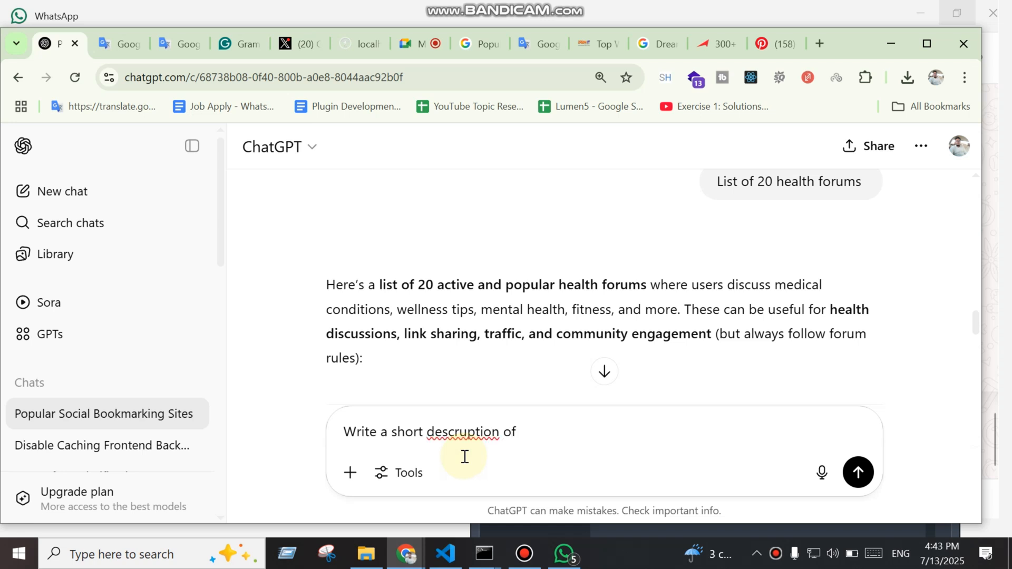
pyautogui.write('175 charecters')
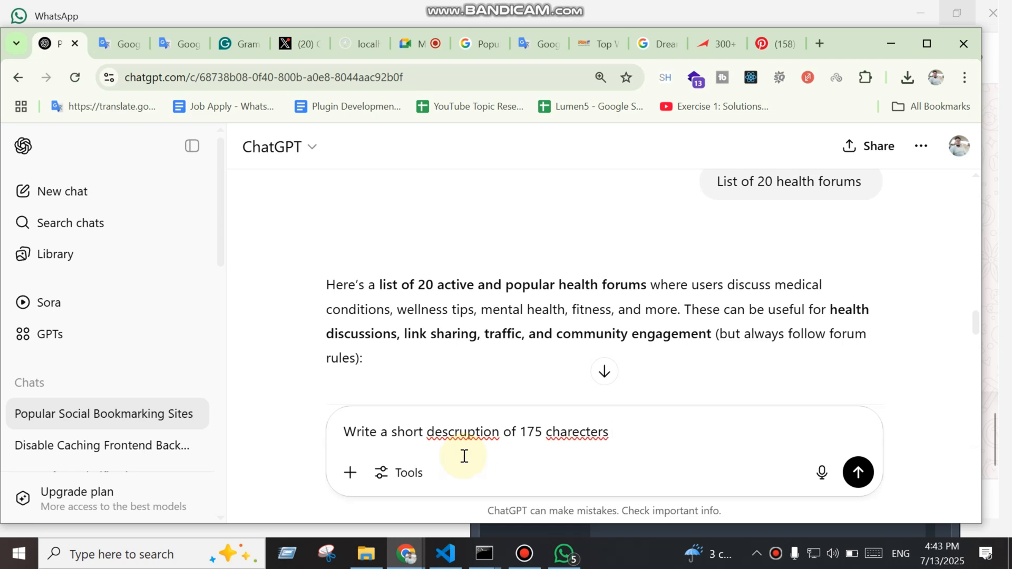
# Correct the two misspelled words in the prompt to "description" and "characters"
pyautogui.doubleClick(449, 433)
pyautogui.rightClick(448, 436)
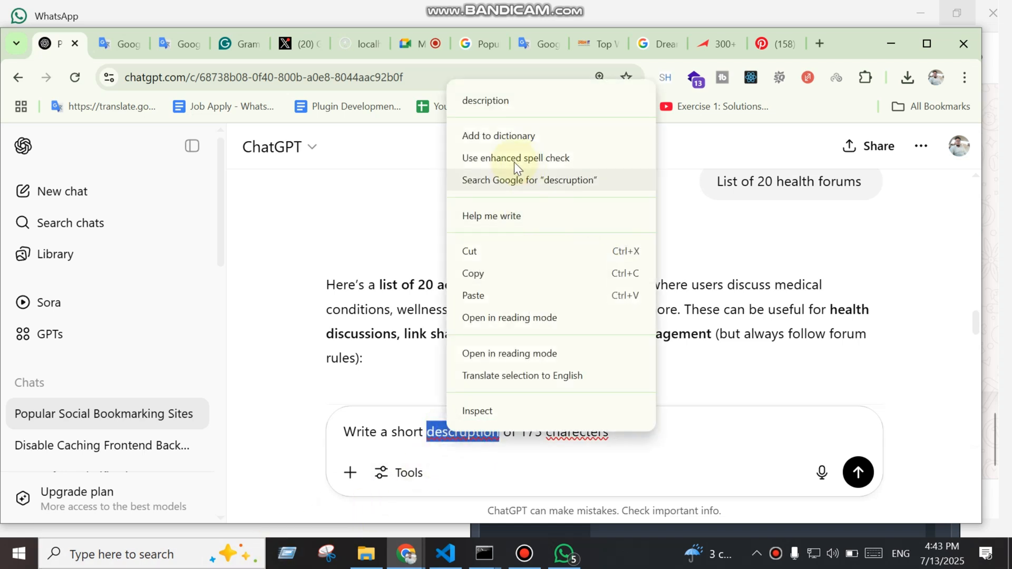
pyautogui.click(498, 100)
pyautogui.doubleClick(564, 437)
pyautogui.rightClick(570, 432)
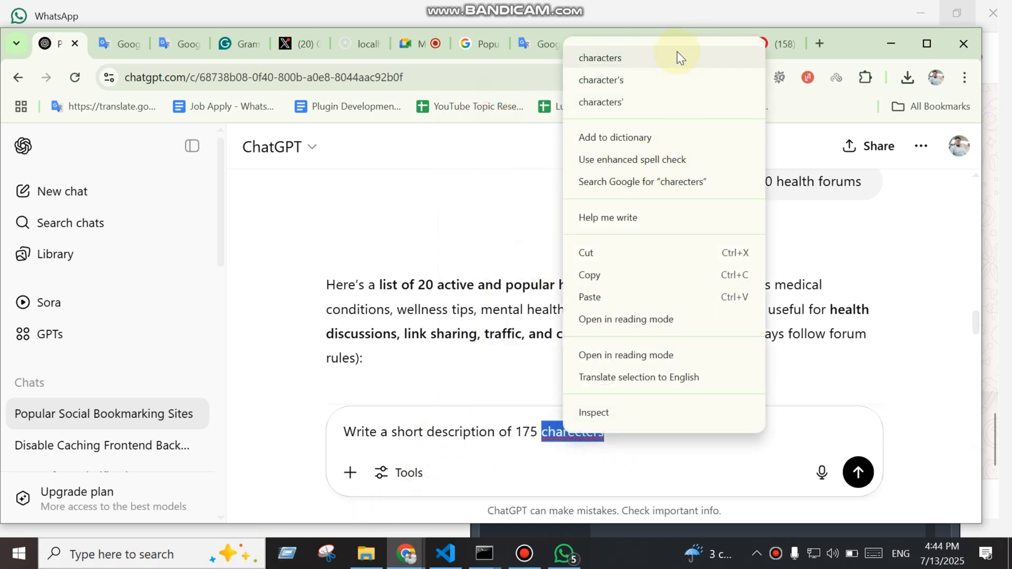
pyautogui.click(677, 56)
# Complete the prompt with "on", the copied pin title and a new line "Company name is Dream It Global", and send it
pyautogui.write('on')
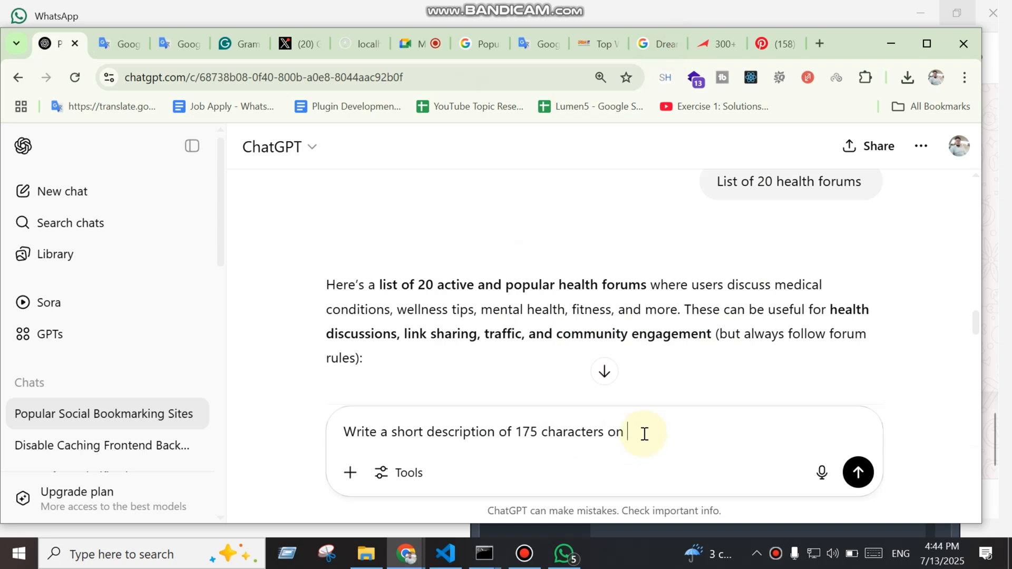
pyautogui.hotkey('ctrl', 'v')
pyautogui.hotkey('shift', 'Return')
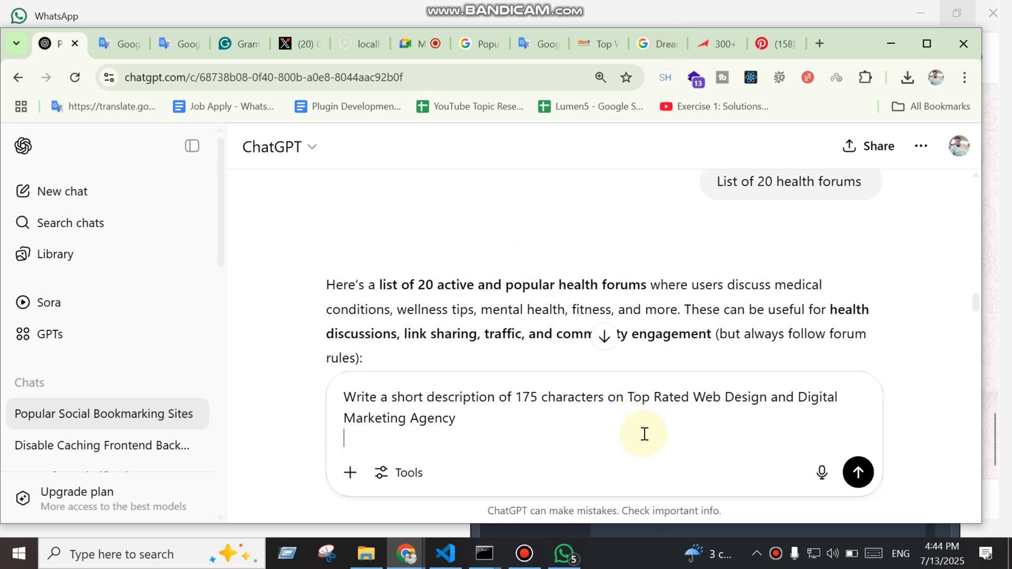
pyautogui.write('Company name us =')
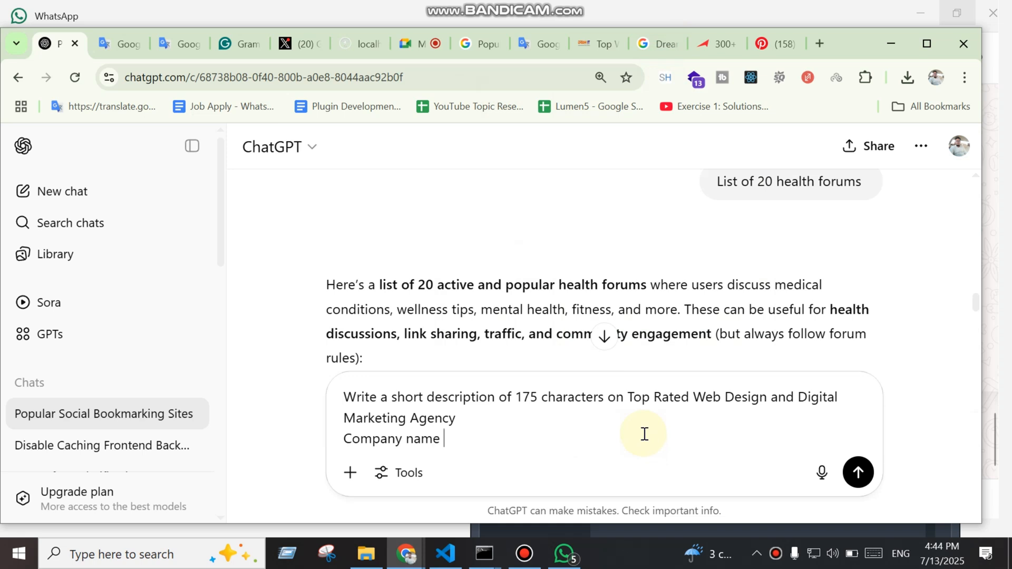
pyautogui.press('BackSpace')
pyautogui.press('BackSpace')
pyautogui.press('BackSpace')
pyautogui.press('BackSpace')
pyautogui.write('is Dream It Global')
pyautogui.press('Return')
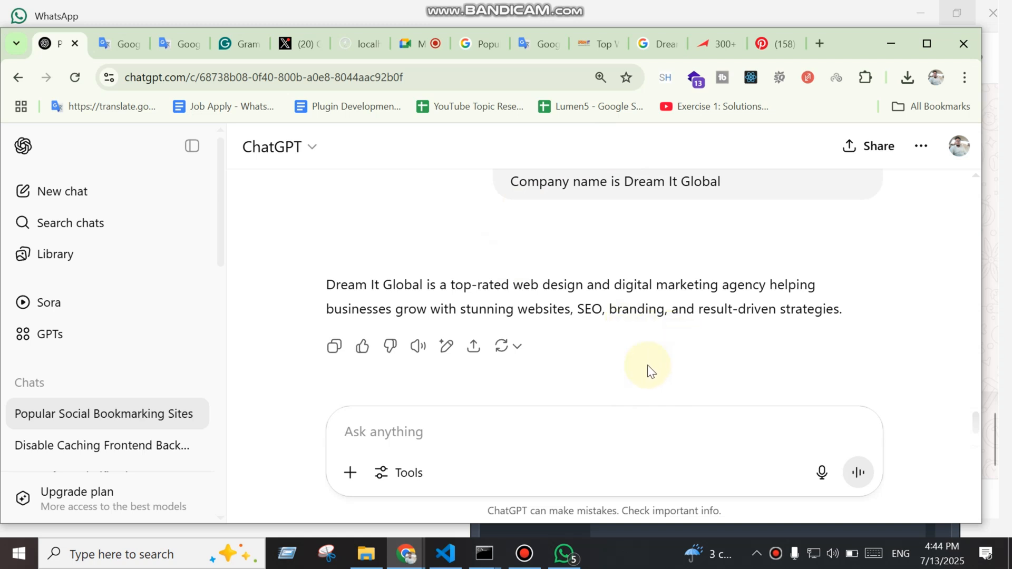
# Copy ChatGPT's Dream It Global description into the Pinterest pin's description and remove the trailing blank line
pyautogui.click(334, 346)
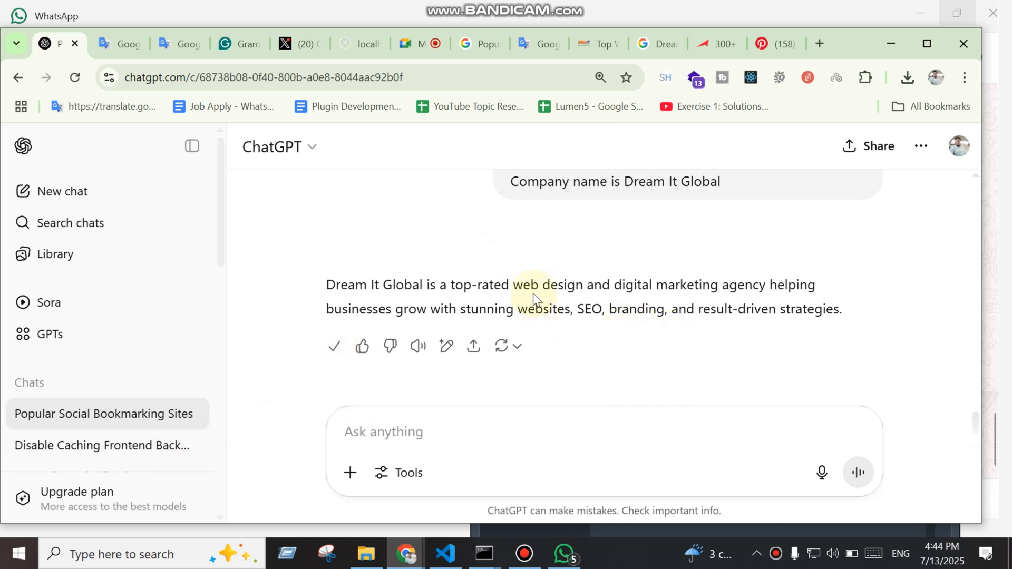
pyautogui.click(779, 45)
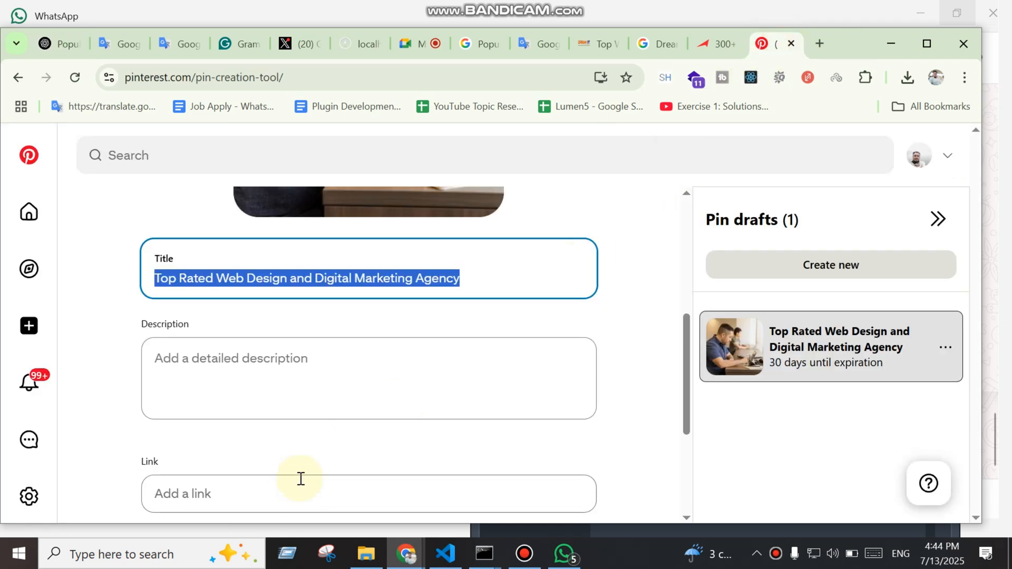
pyautogui.click(287, 385)
pyautogui.hotkey('ctrl', 'v')
pyautogui.scroll(-1, 415, 425)
pyautogui.scroll(-2, 401, 401)
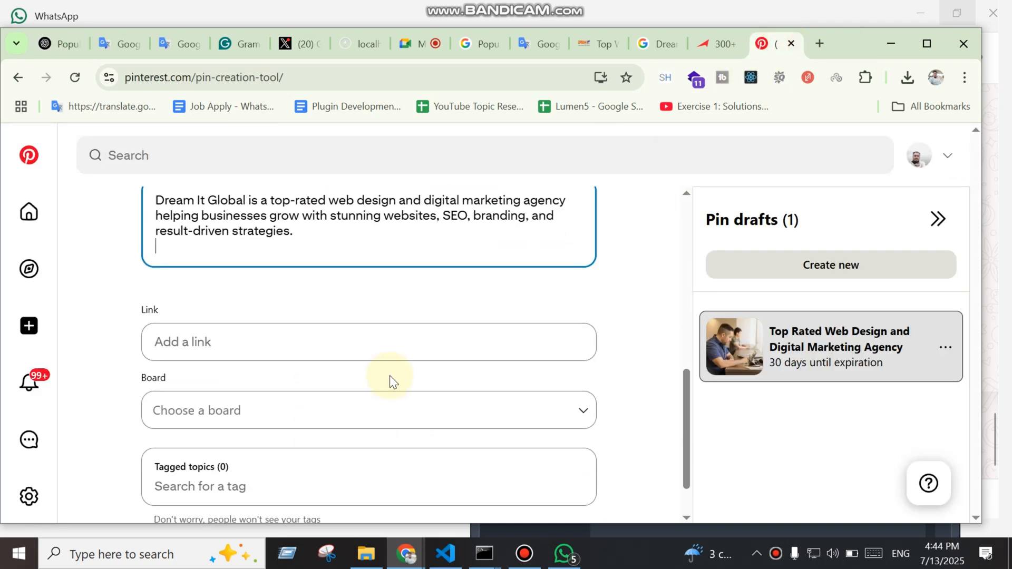
pyautogui.scroll(1, 390, 375)
pyautogui.press('BackSpace')
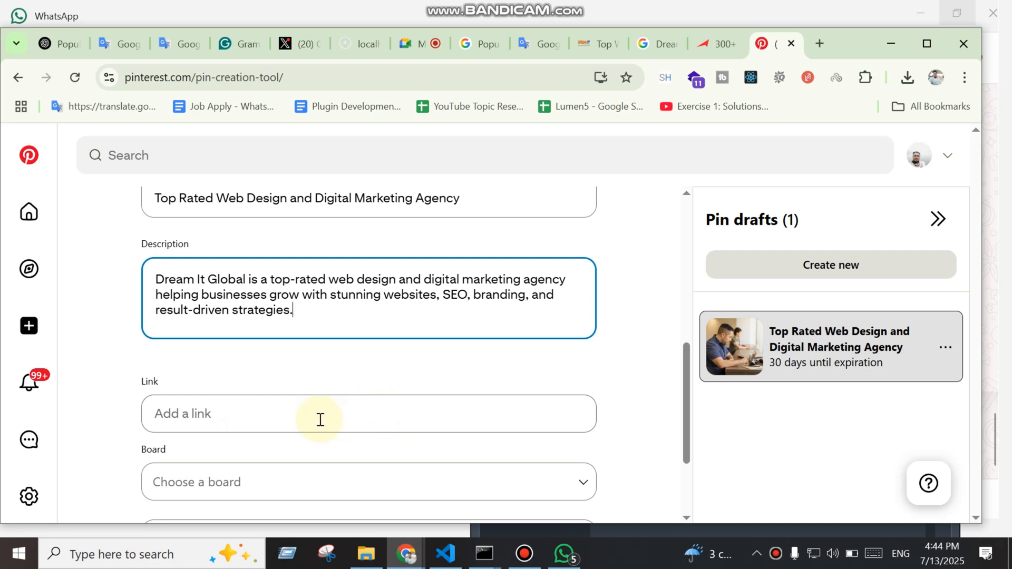
pyautogui.click(254, 415)
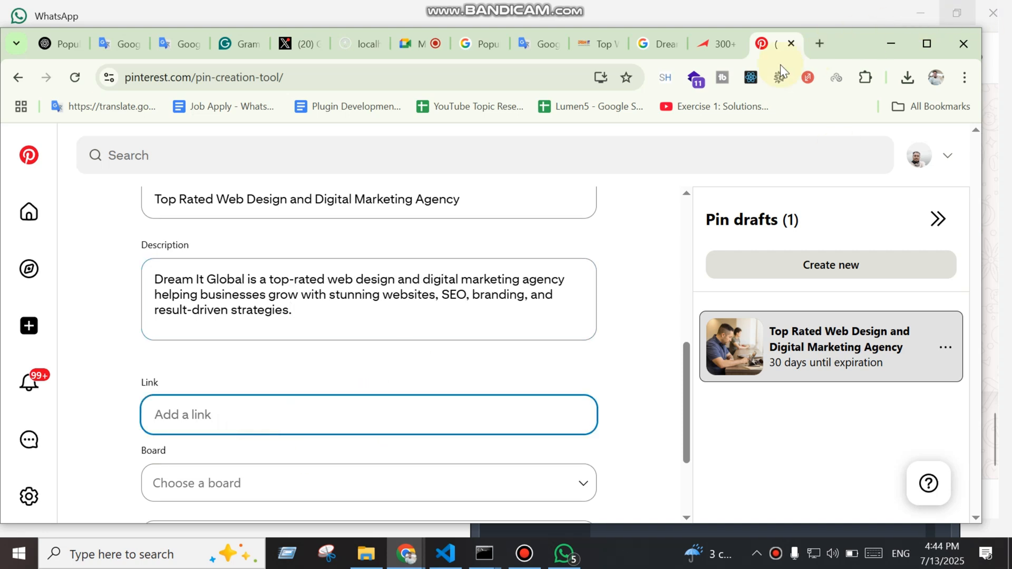
pyautogui.click(601, 47)
pyautogui.click(248, 84)
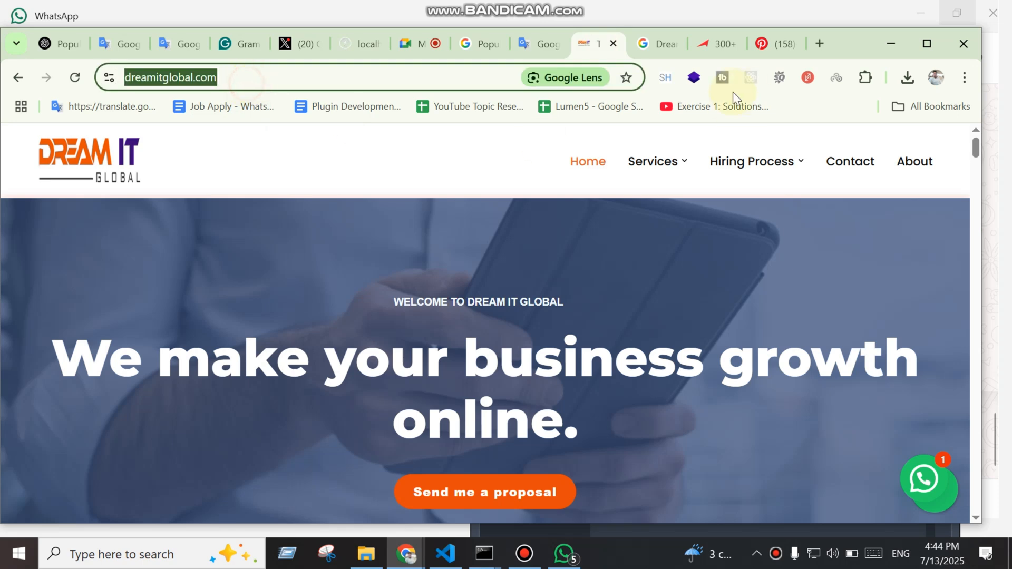
pyautogui.click(720, 44)
pyautogui.click(771, 43)
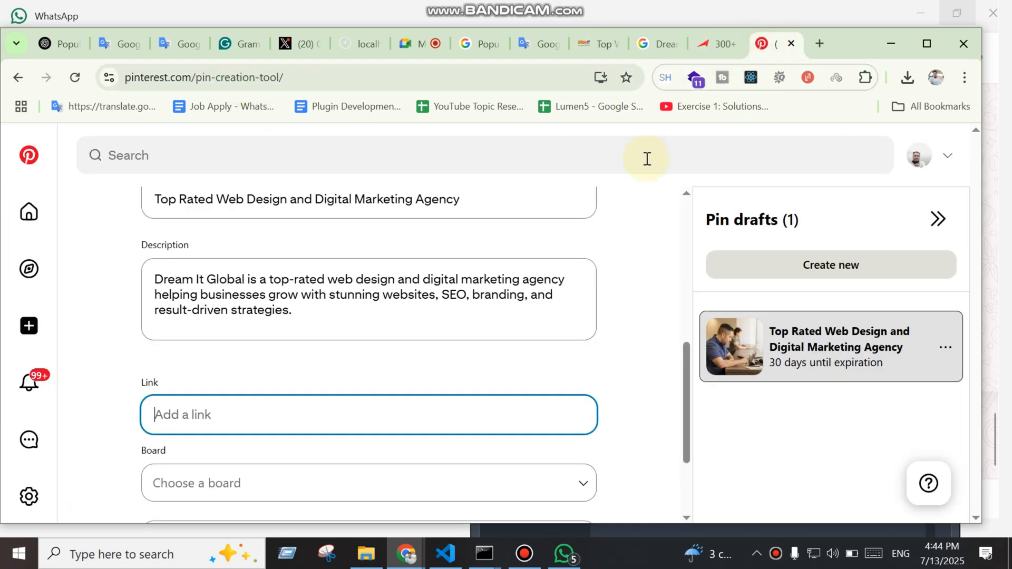
pyautogui.hotkey('ctrl', 'v')
# Assign the pin to the existing "Vehicle Information Card" board
pyautogui.scroll(-2, 461, 372)
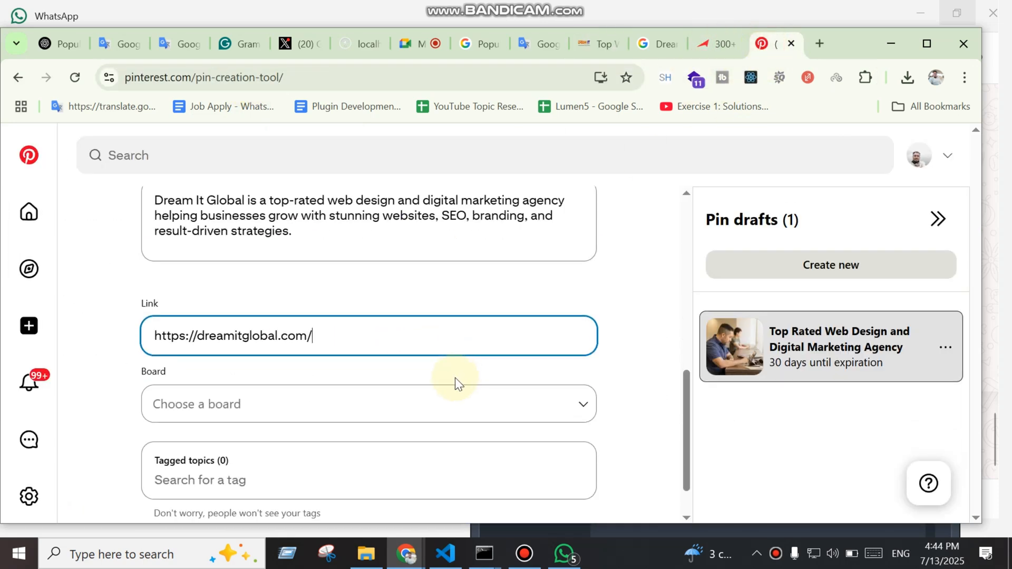
pyautogui.click(368, 407)
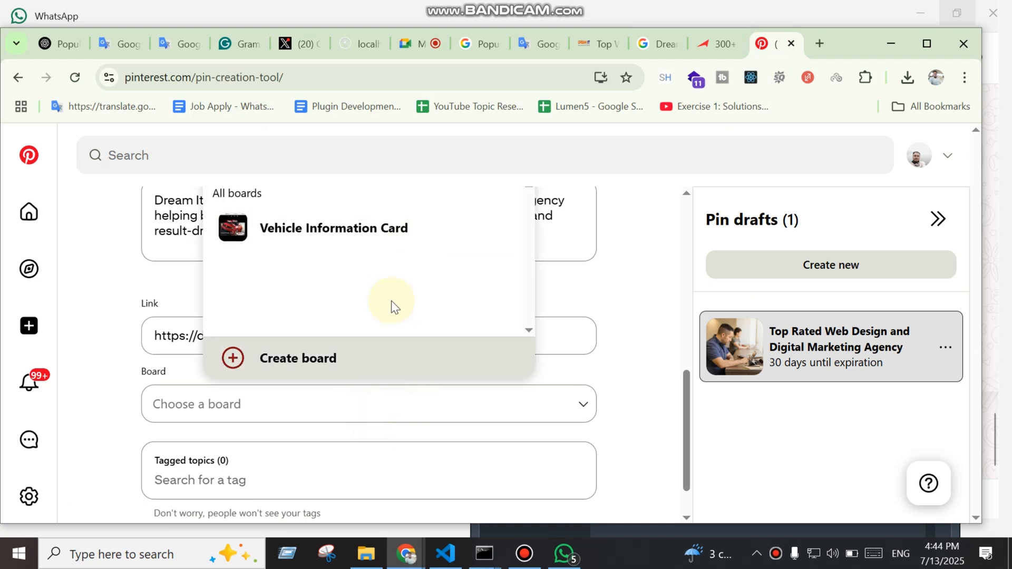
pyautogui.click(420, 238)
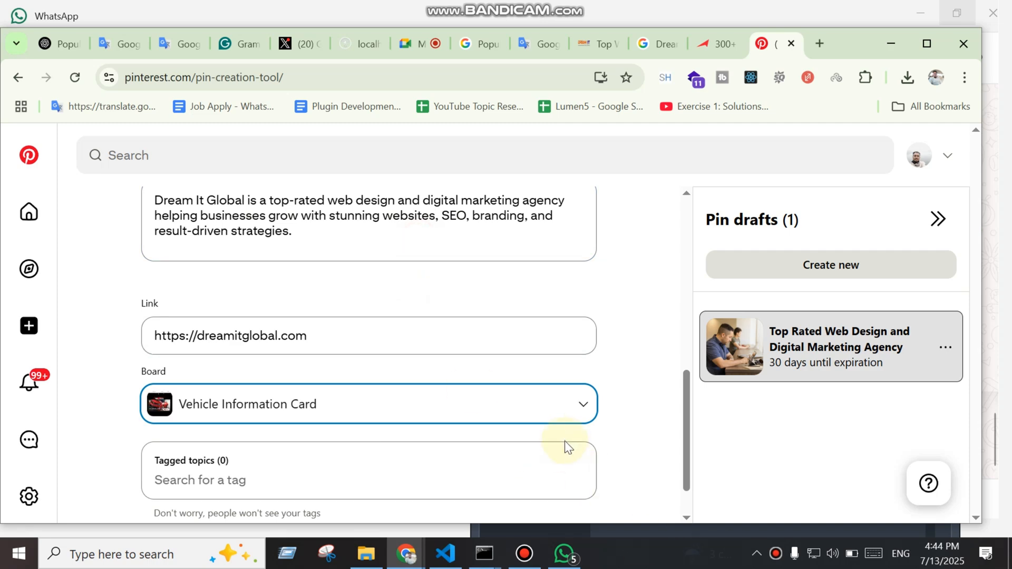
pyautogui.scroll(-1, 565, 431)
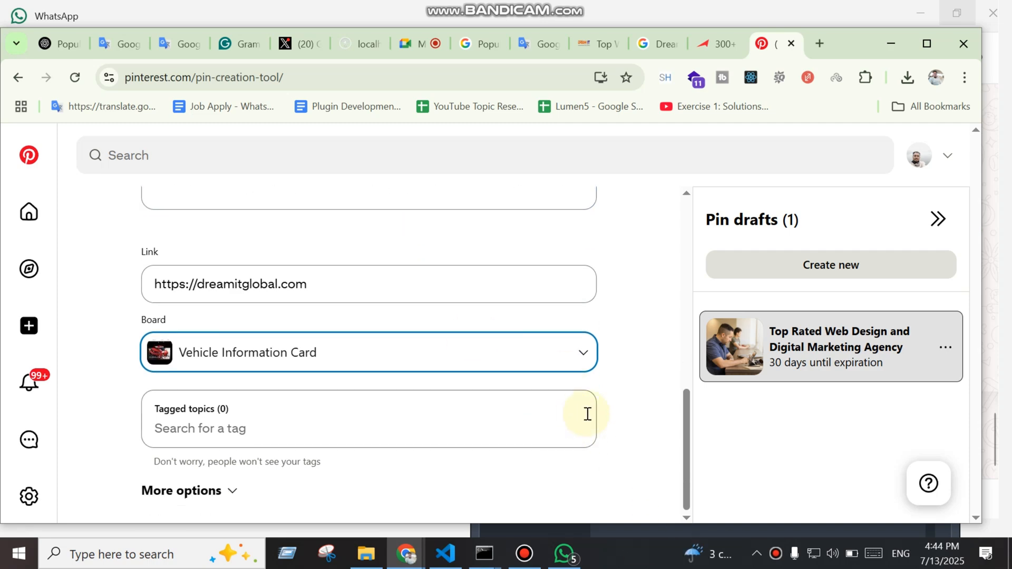
# Publish the completed Dream It Global pin to the selected board
pyautogui.scroll(1, 612, 427)
pyautogui.scroll(5, 616, 444)
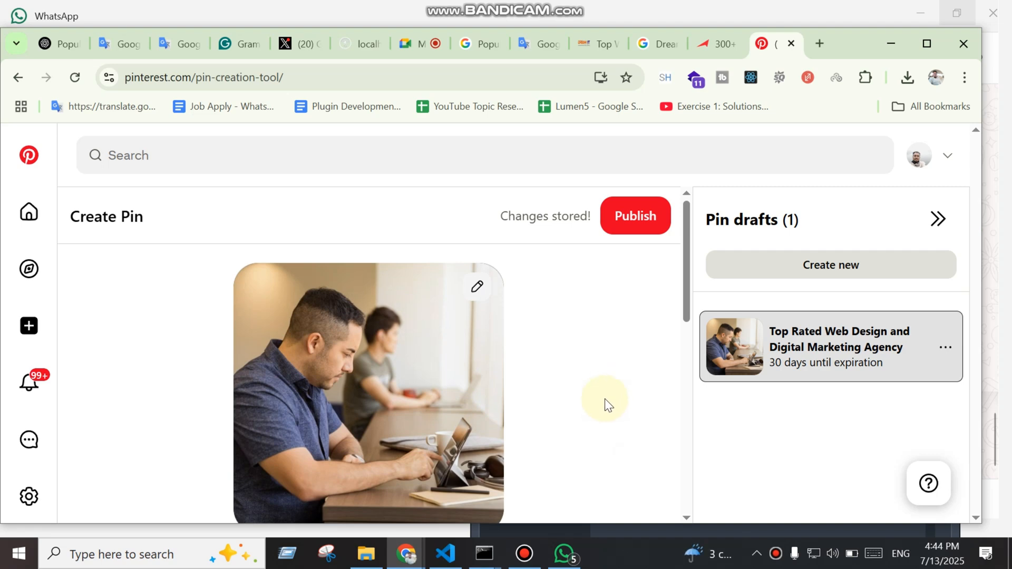
pyautogui.click(654, 232)
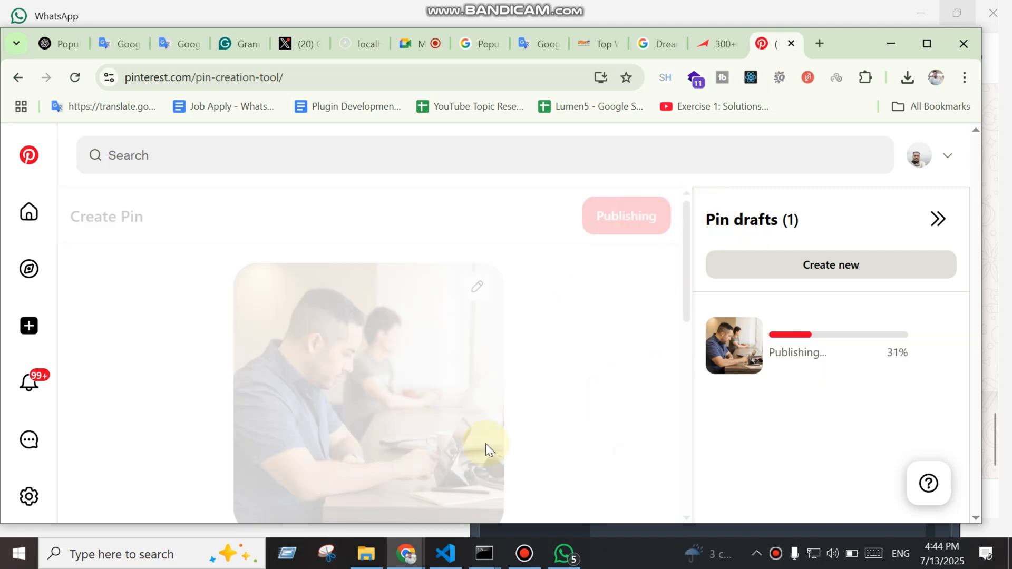
# Look over the browser extension offer and dismiss it without installing the extension
pyautogui.scroll(-2, 682, 354)
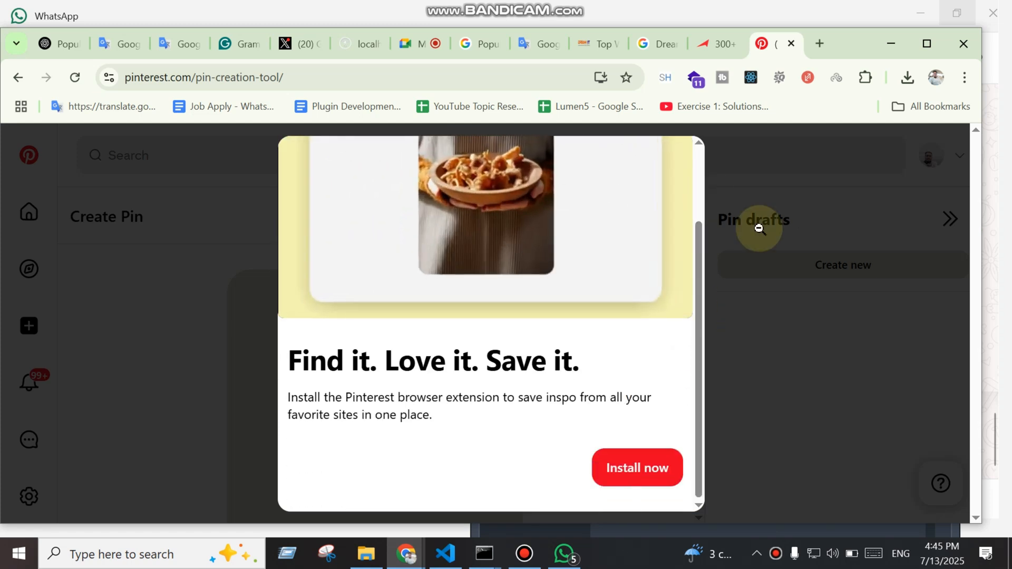
pyautogui.scroll(2, 677, 357)
pyautogui.scroll(-1, 685, 365)
pyautogui.scroll(-2, 680, 360)
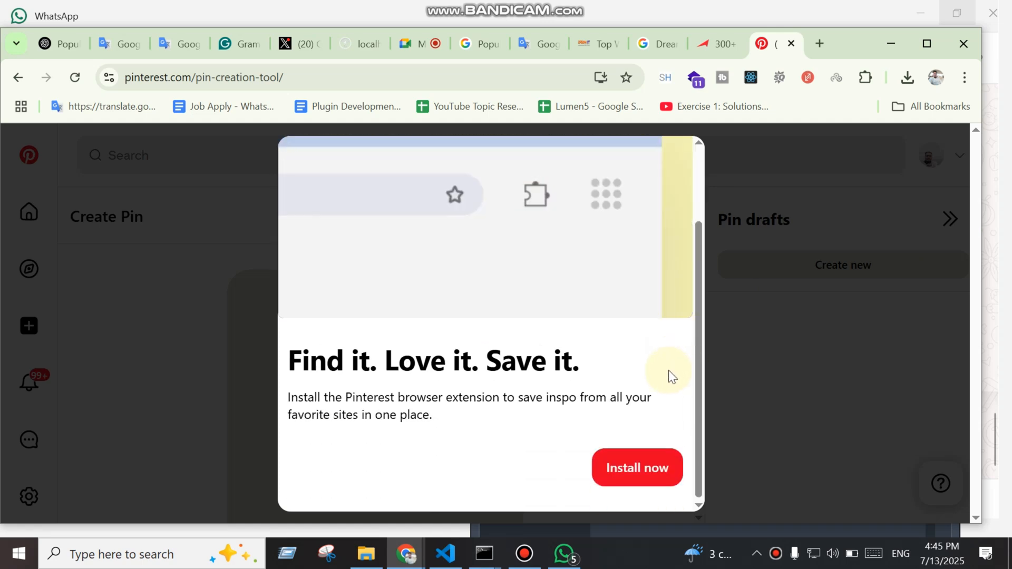
pyautogui.scroll(2, 587, 393)
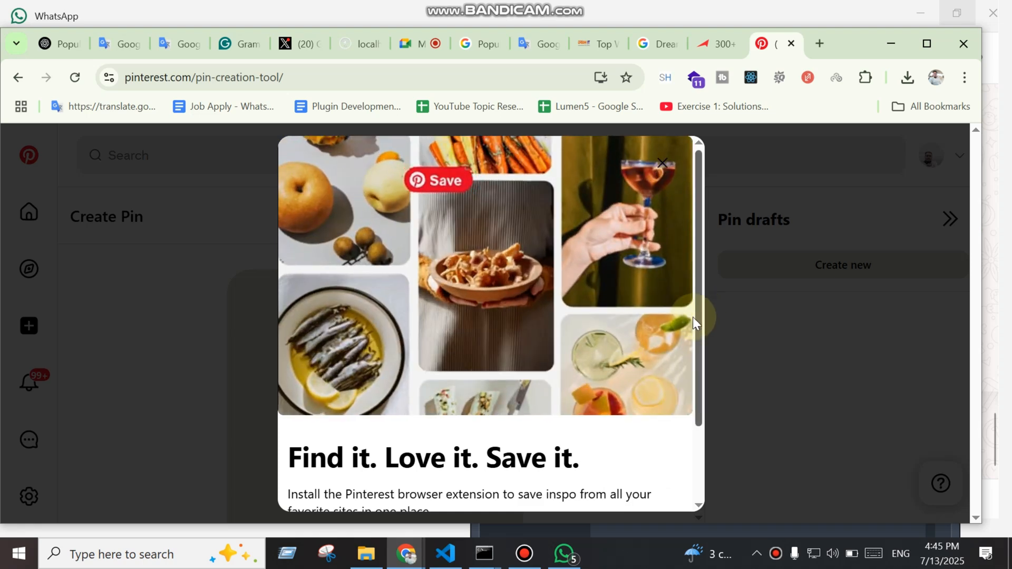
pyautogui.scroll(-2, 685, 419)
pyautogui.scroll(2, 685, 420)
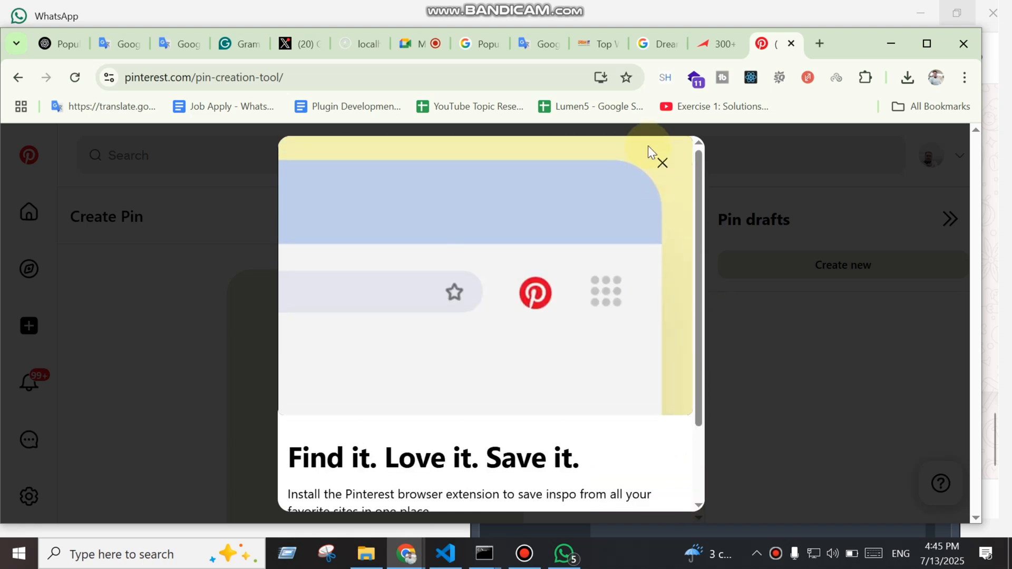
pyautogui.click(663, 165)
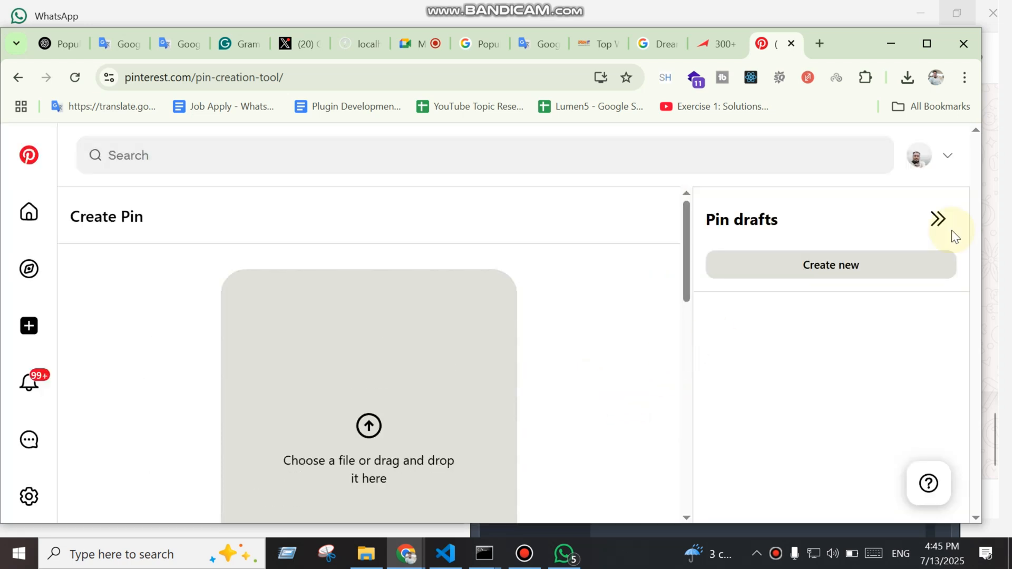
# Go to the current account's profile and open its saved "Vehicle Information Card" board
pyautogui.scroll(-10, 654, 406)
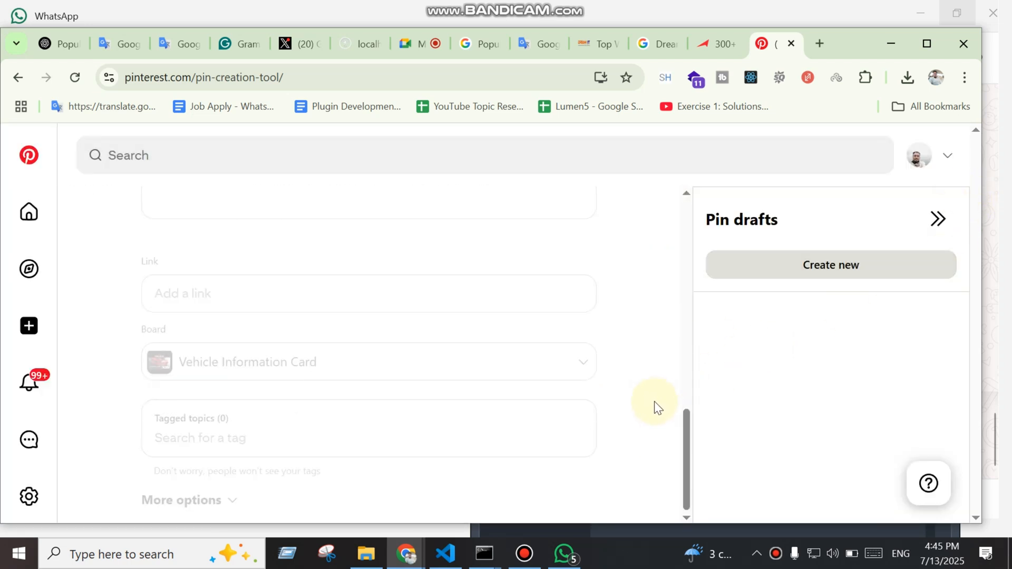
pyautogui.click(948, 154)
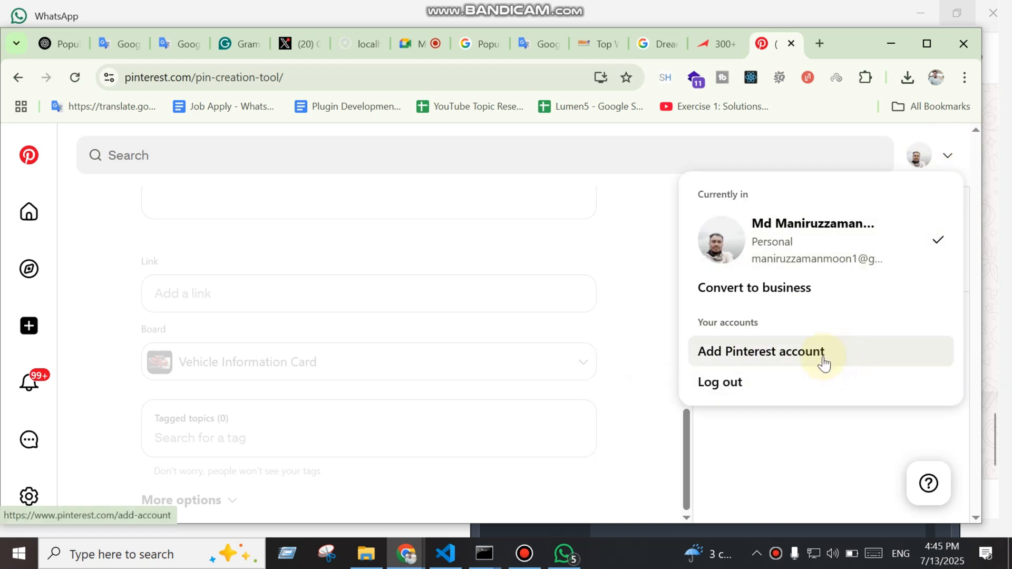
pyautogui.click(818, 259)
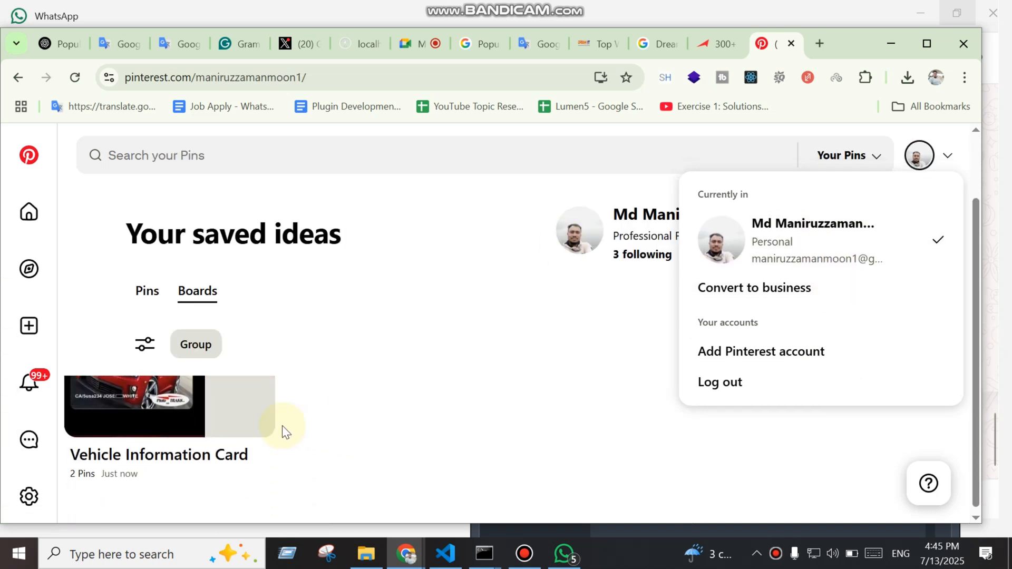
pyautogui.click(274, 450)
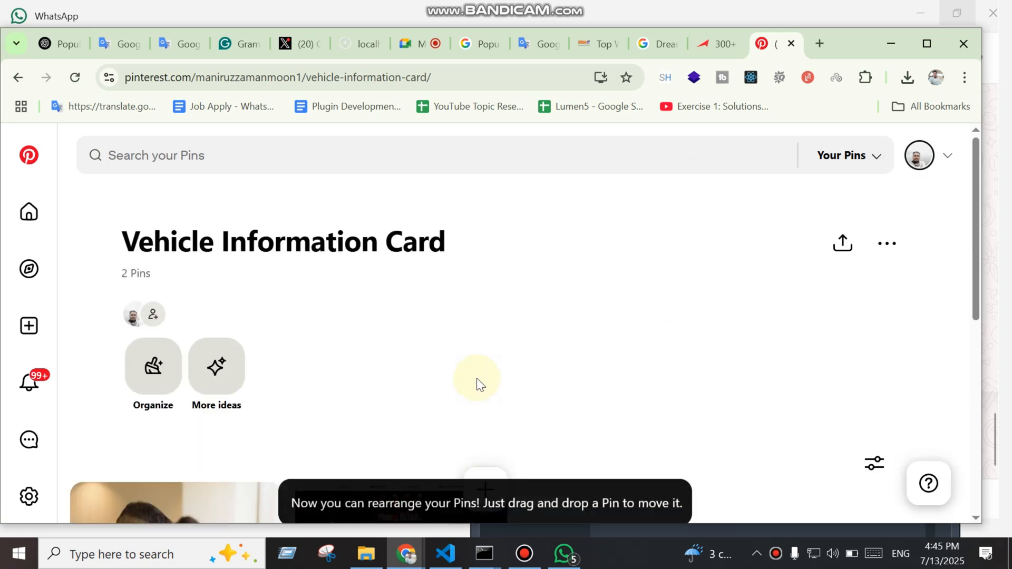
# Examine the pins on the "Vehicle Information Card" board, along with its title and the Pinterest domain in its page address
pyautogui.scroll(-3, 494, 395)
pyautogui.scroll(-1, 494, 394)
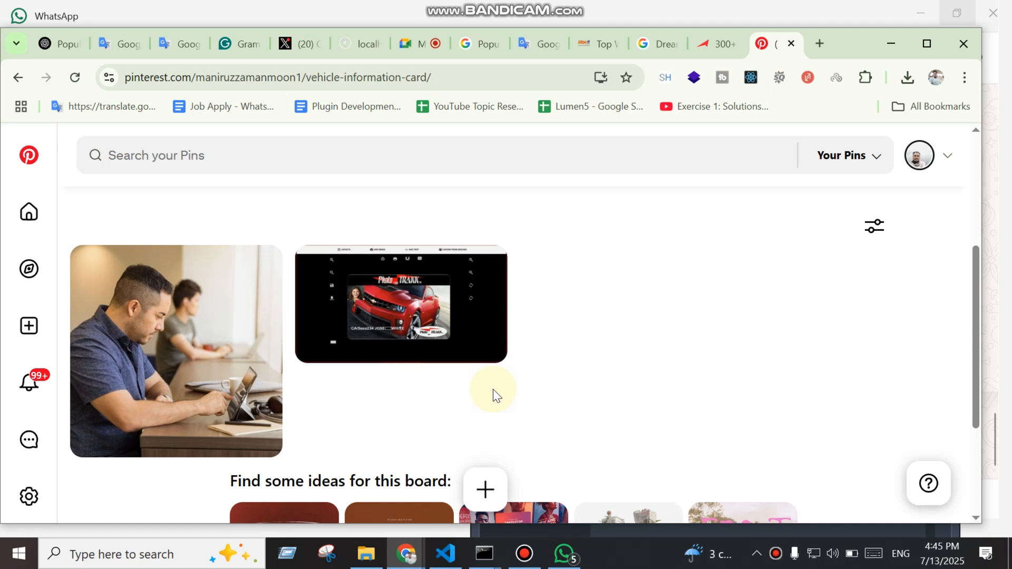
pyautogui.scroll(-3, 496, 388)
pyautogui.scroll(7, 504, 400)
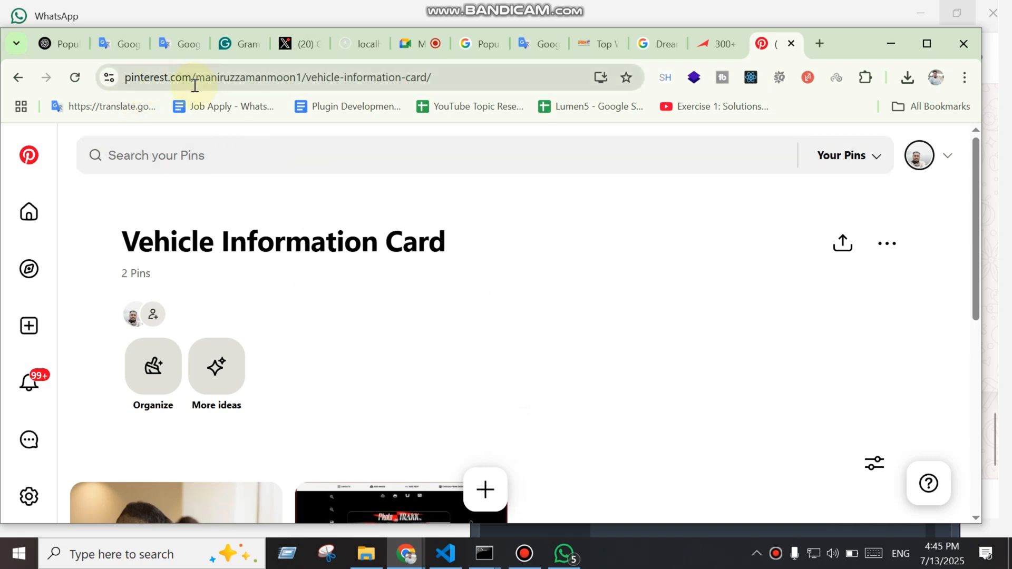
pyautogui.moveTo(192, 80); pyautogui.dragTo(103, 76)
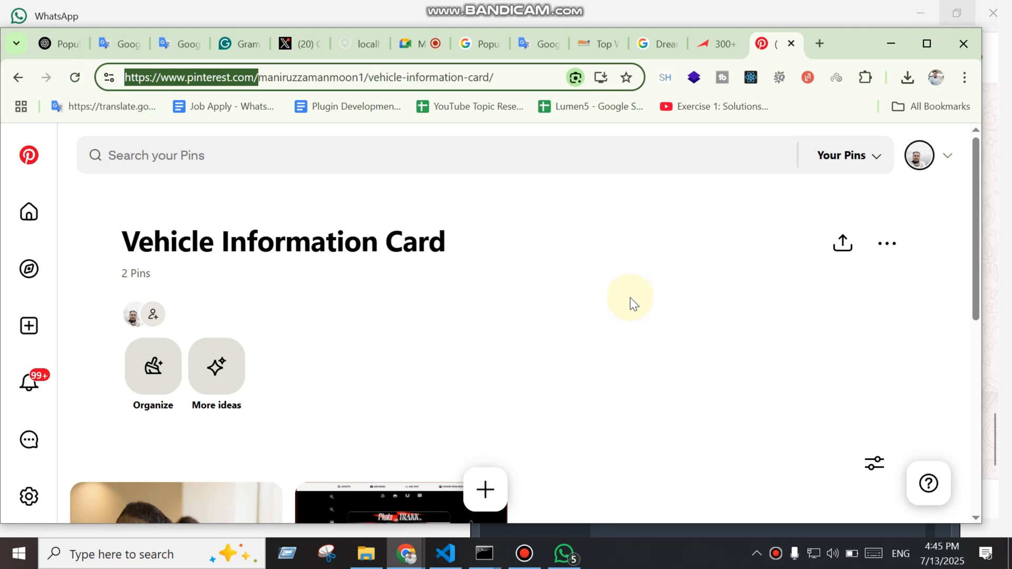
pyautogui.scroll(-5, 606, 343)
pyautogui.scroll(4, 522, 427)
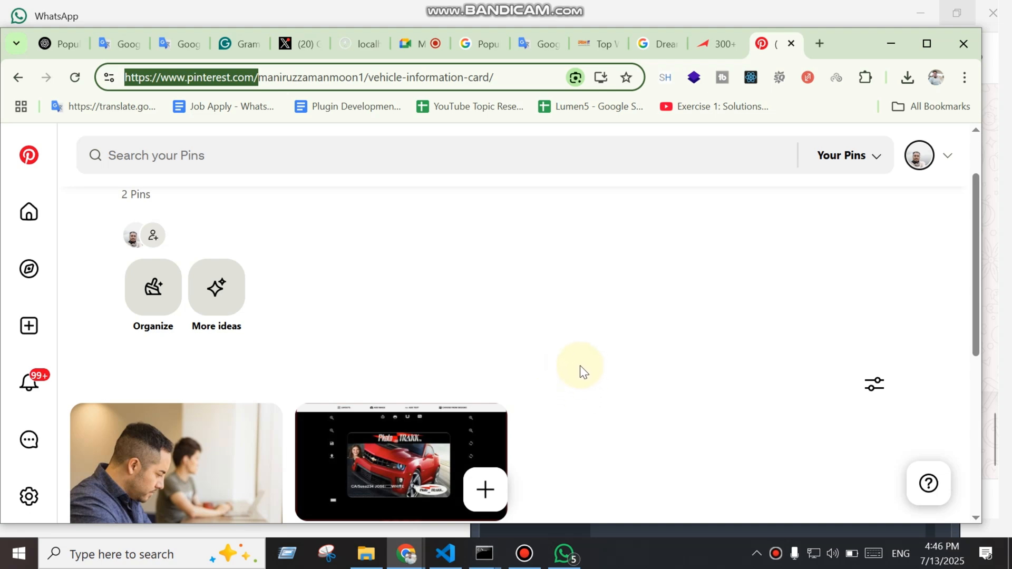
pyautogui.scroll(2, 585, 350)
pyautogui.scroll(-4, 587, 356)
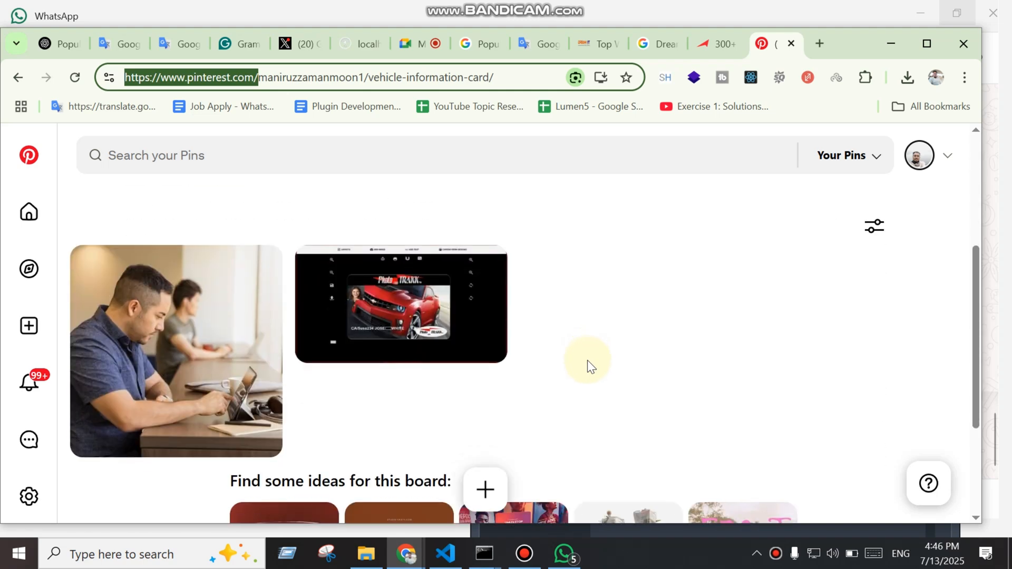
pyautogui.scroll(4, 588, 359)
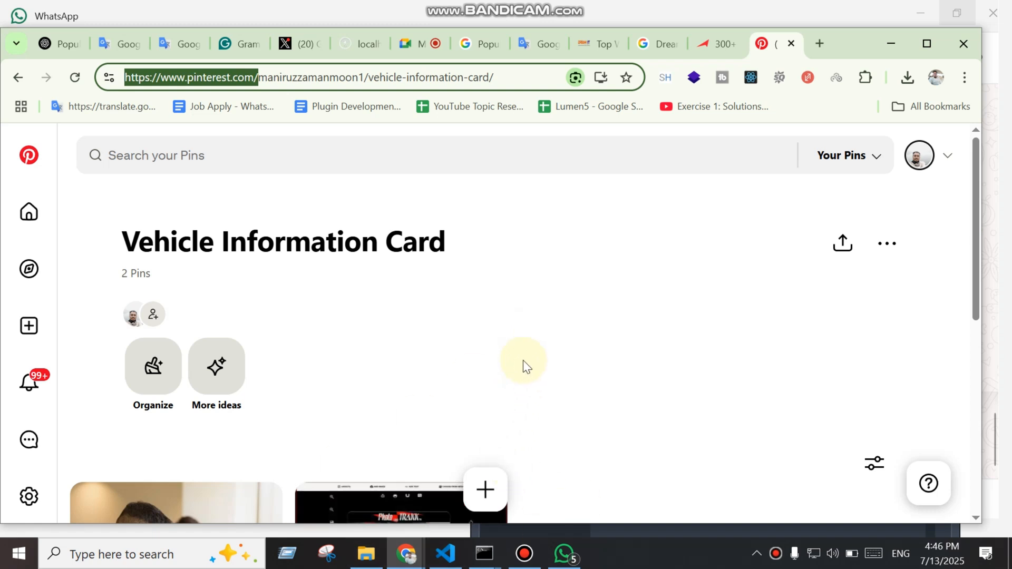
pyautogui.tripleClick(469, 249)
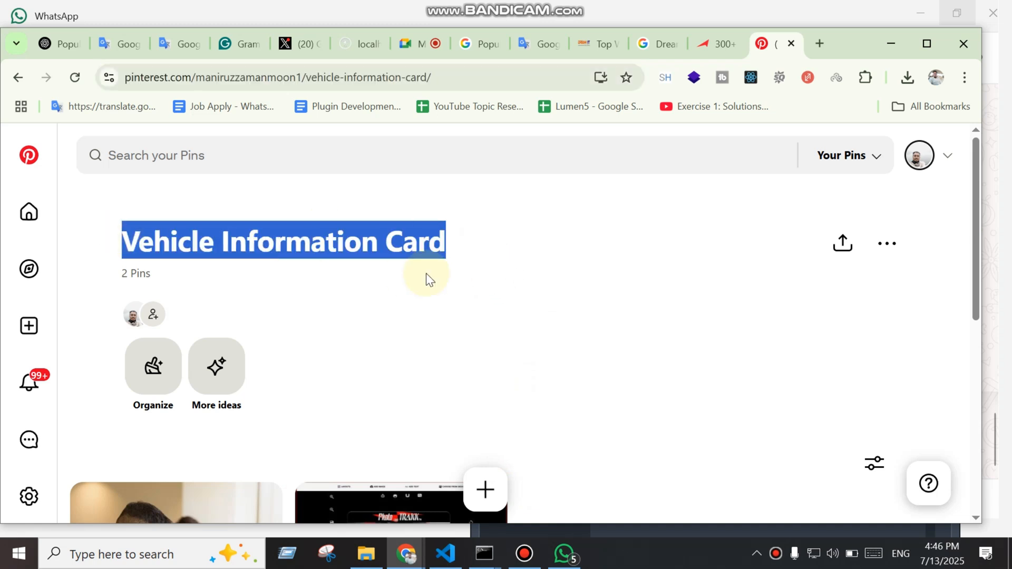
pyautogui.click(592, 407)
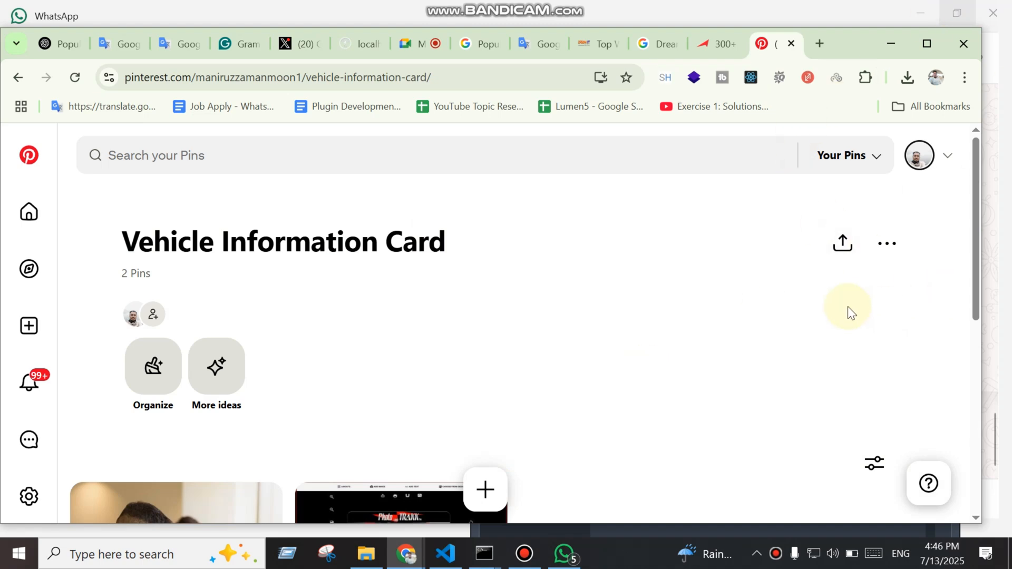
pyautogui.scroll(-5, 846, 314)
pyautogui.scroll(5, 846, 316)
# Close the Pinterest page and return to the start of the Google results for "Dream it global"
pyautogui.middleClick(776, 46)
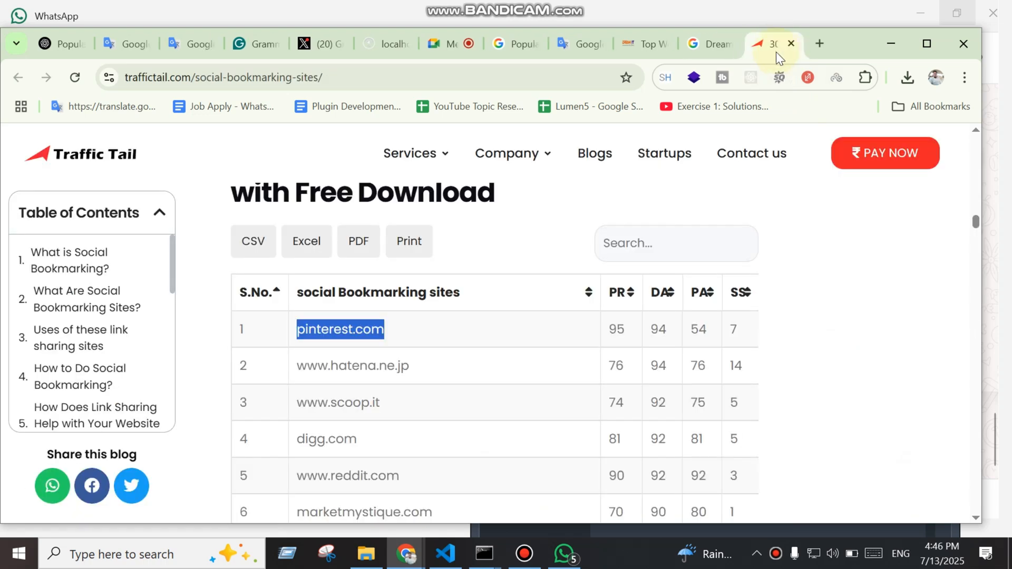
pyautogui.click(713, 52)
pyautogui.scroll(7, 723, 368)
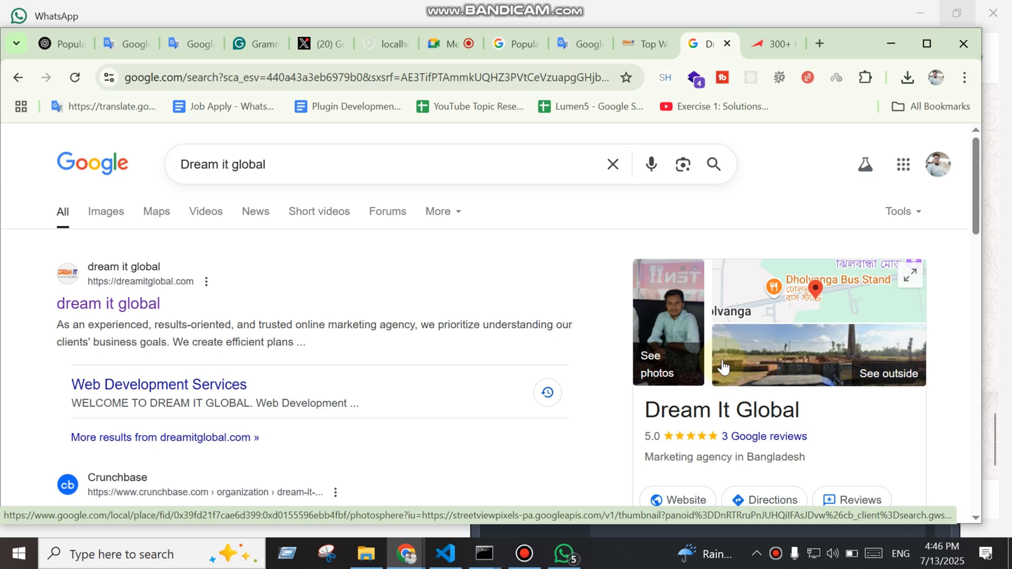
pyautogui.click(537, 555)
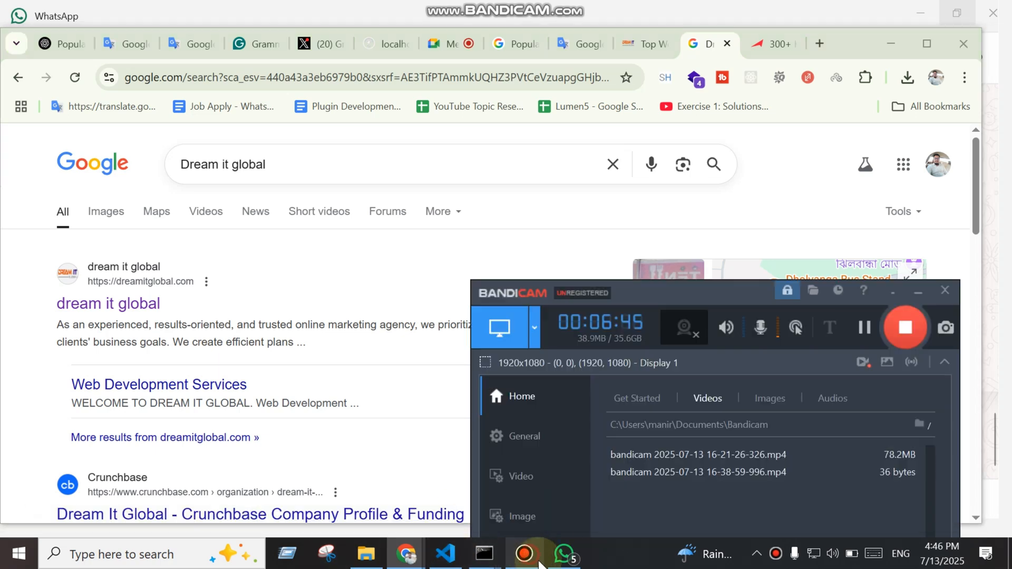